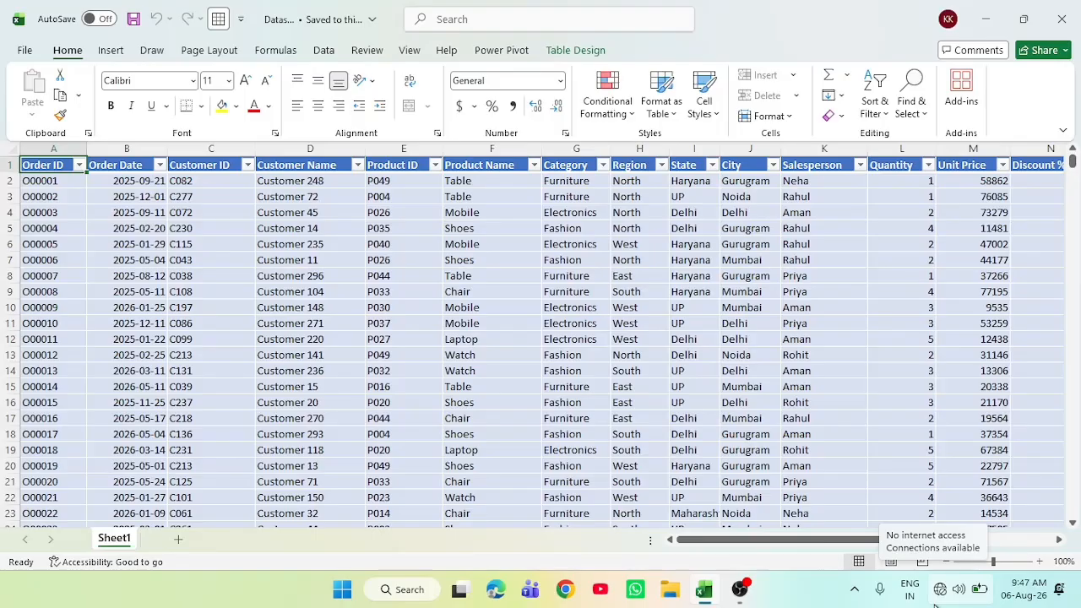
Look across the header row of the sales table, from Order ID to beyond Order Status
{"action": "key", "text": "Right"}
{"action": "key", "text": "Right"}
{"action": "key", "text": "Right"}
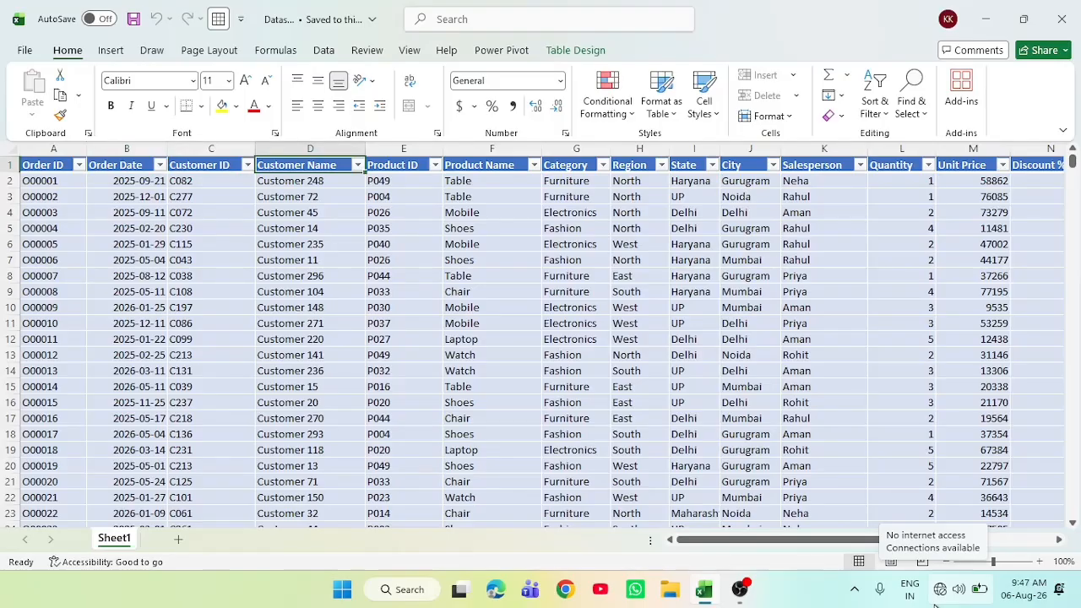
{"action": "left_click", "coordinate": [894, 170]}
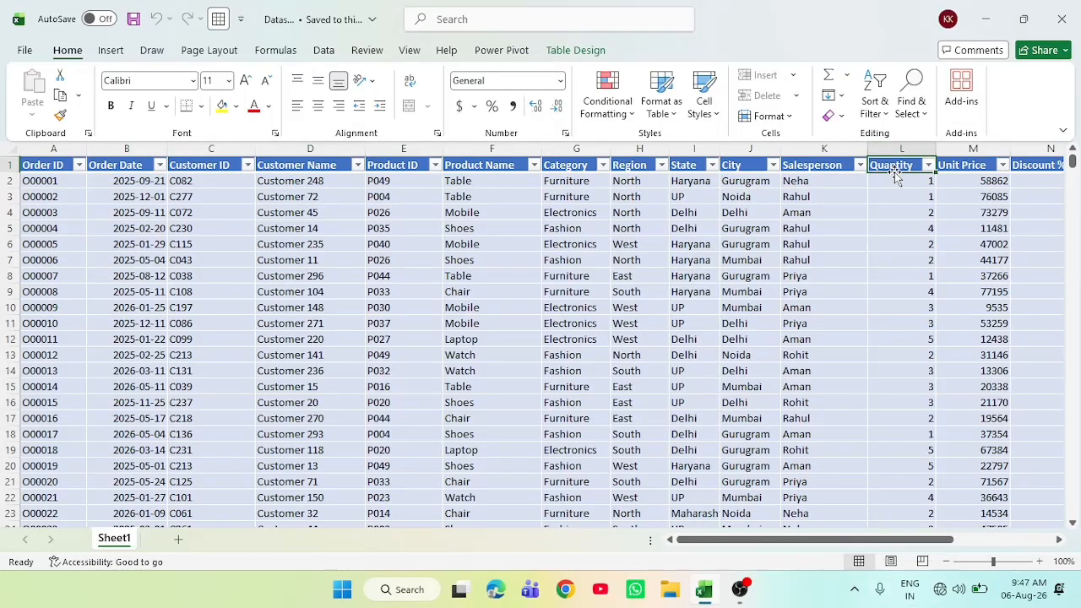
{"action": "key", "text": "Right"}
{"action": "key", "text": "Right"}
{"action": "key", "text": "Right"}
{"action": "key", "text": "Right"}
{"action": "key", "text": "Right"}
{"action": "key", "text": "Right"}
{"action": "key", "text": "Right"}
{"action": "key", "text": "Right"}
{"action": "key", "text": "Right"}
{"action": "key", "text": "Right"}
{"action": "key", "text": "Right"}
{"action": "key", "text": "Right"}
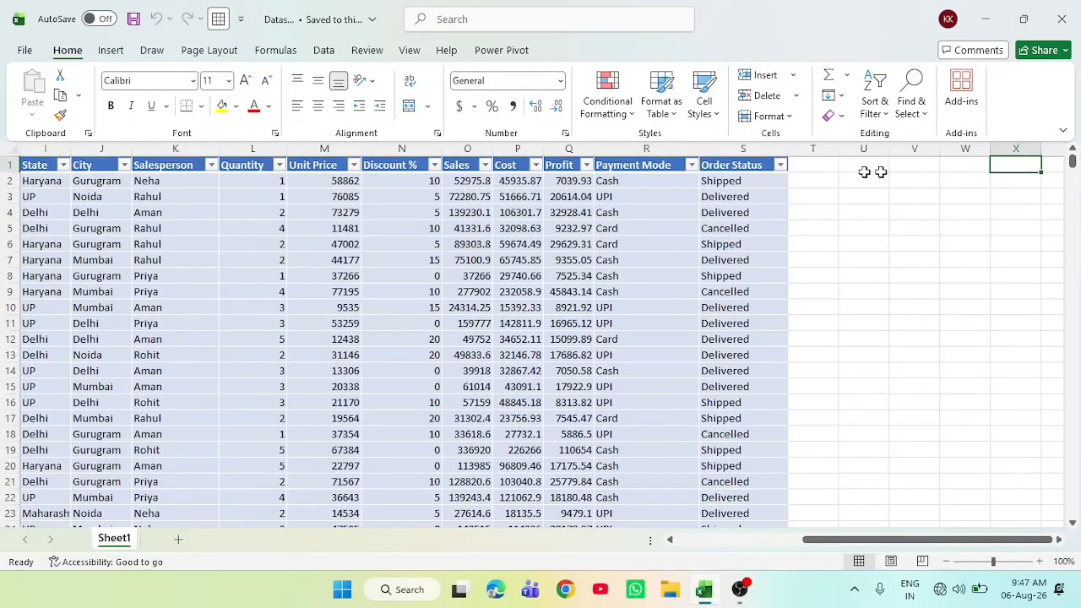
Add a "Total Amount" header in T1, directly after Order Status, and fit the column's width to it
{"action": "left_click", "coordinate": [815, 169]}
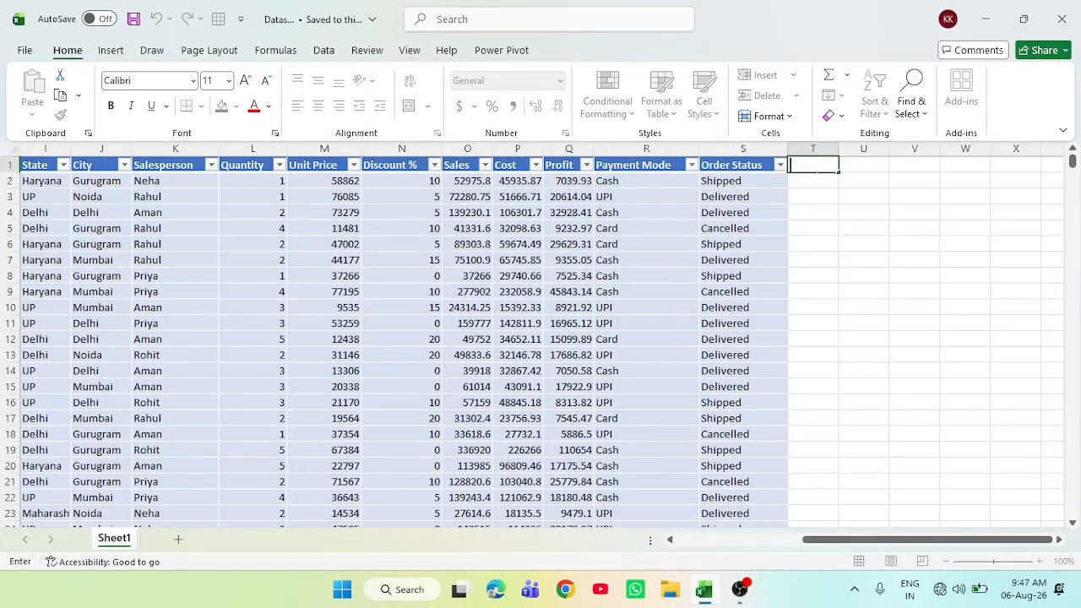
{"action": "type", "text": "Total Amount"}
{"action": "key", "text": "Return"}
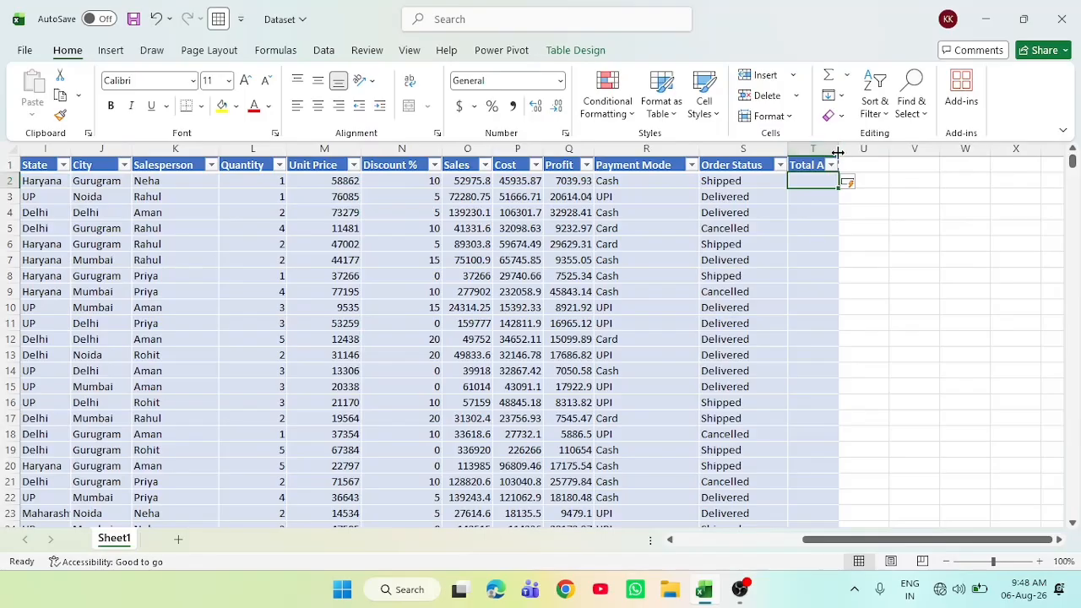
{"action": "double_click", "coordinate": [838, 149]}
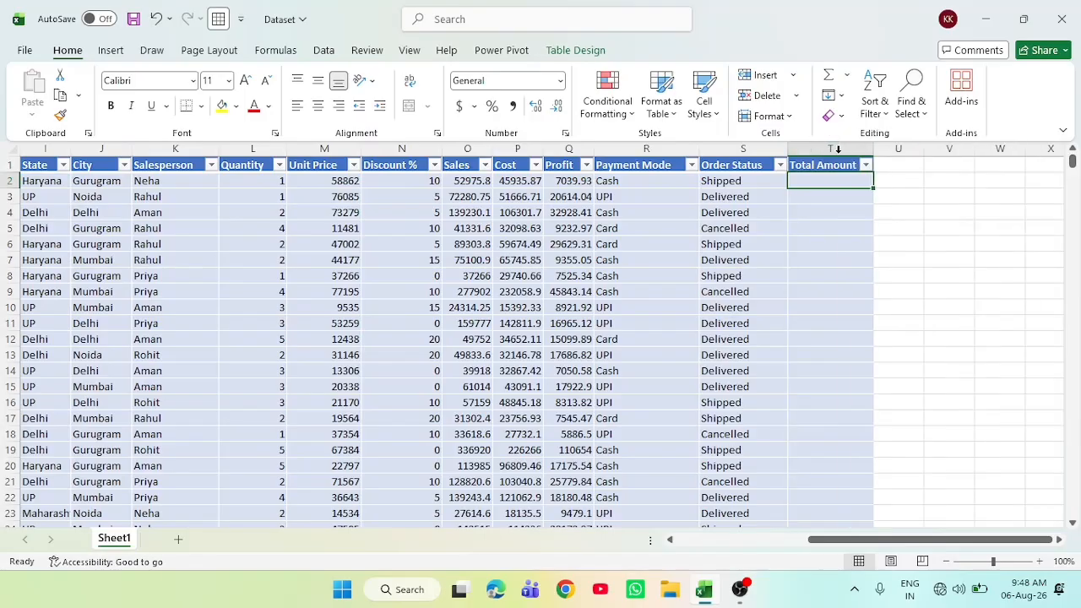
Calculate Total Amount in T2 as Quantity multiplied by Unit Price and fill the formula down the whole column
{"action": "double_click", "coordinate": [840, 179]}
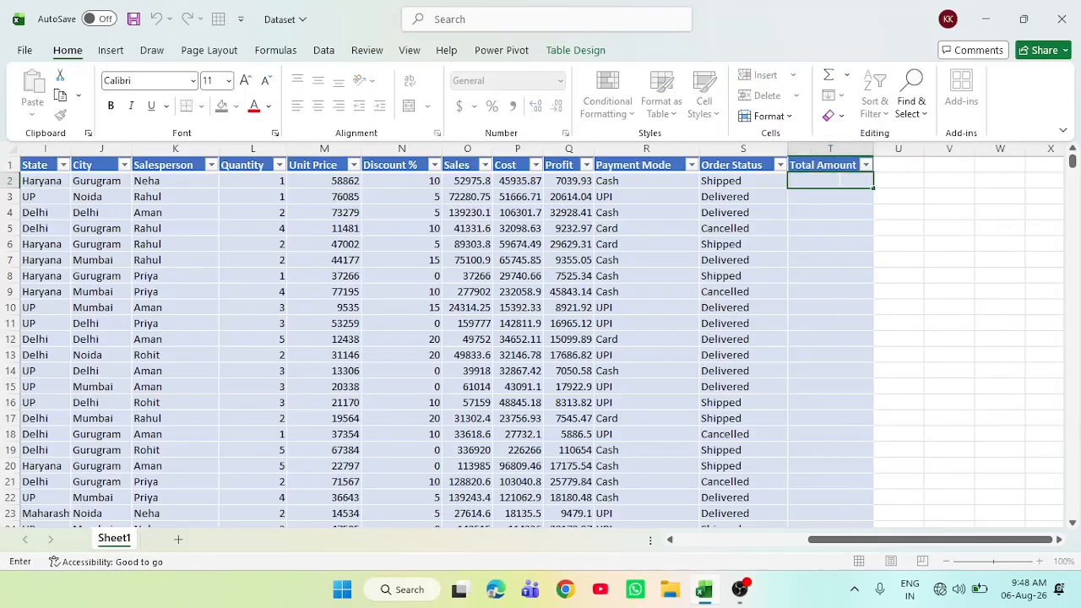
{"action": "type", "text": "="}
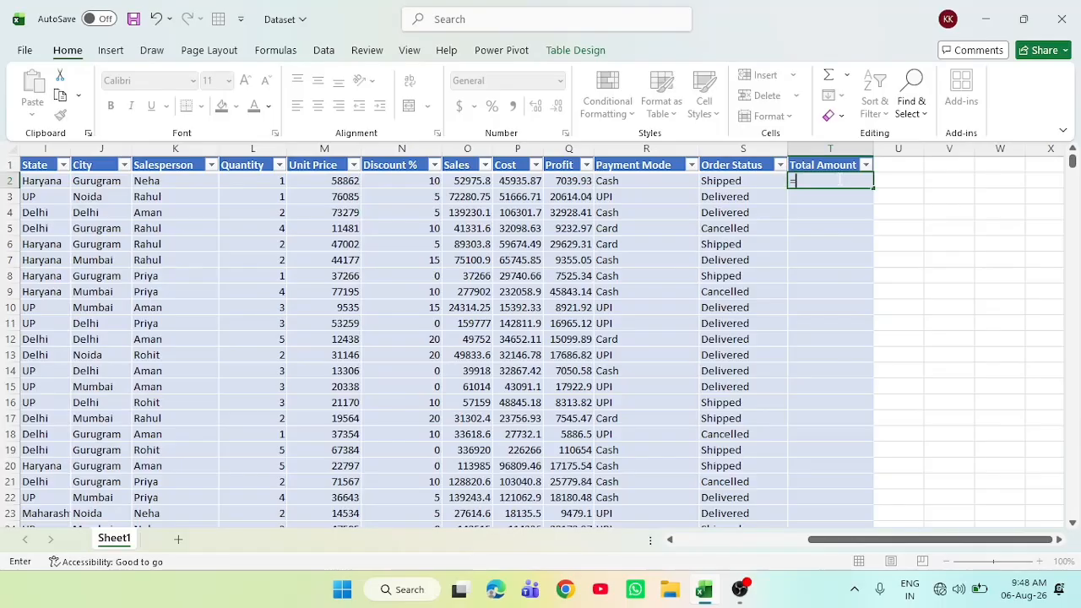
{"action": "left_click", "coordinate": [252, 180]}
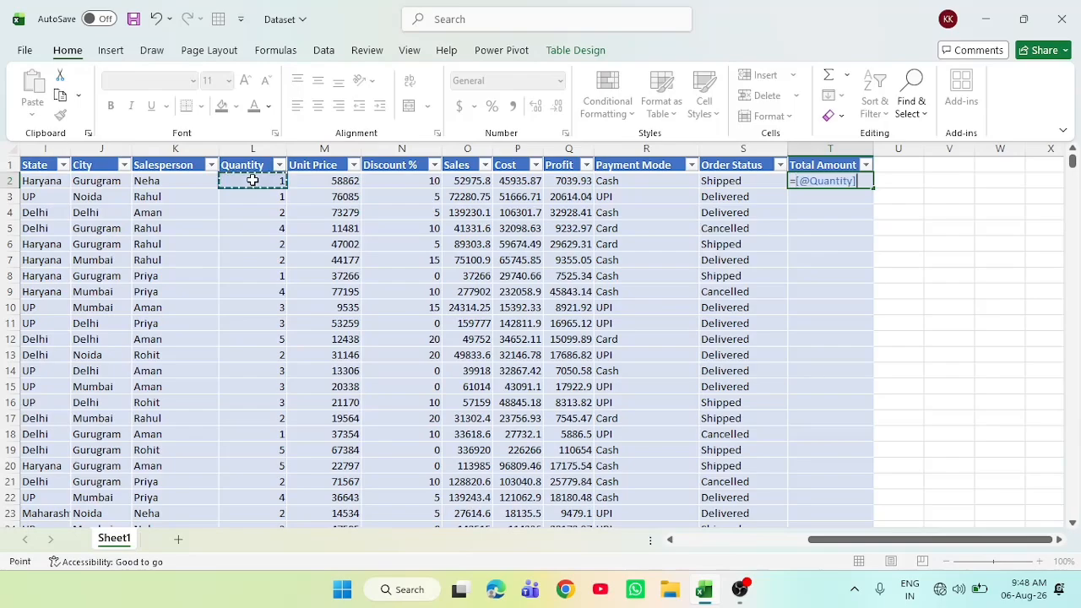
{"action": "type", "text": "*"}
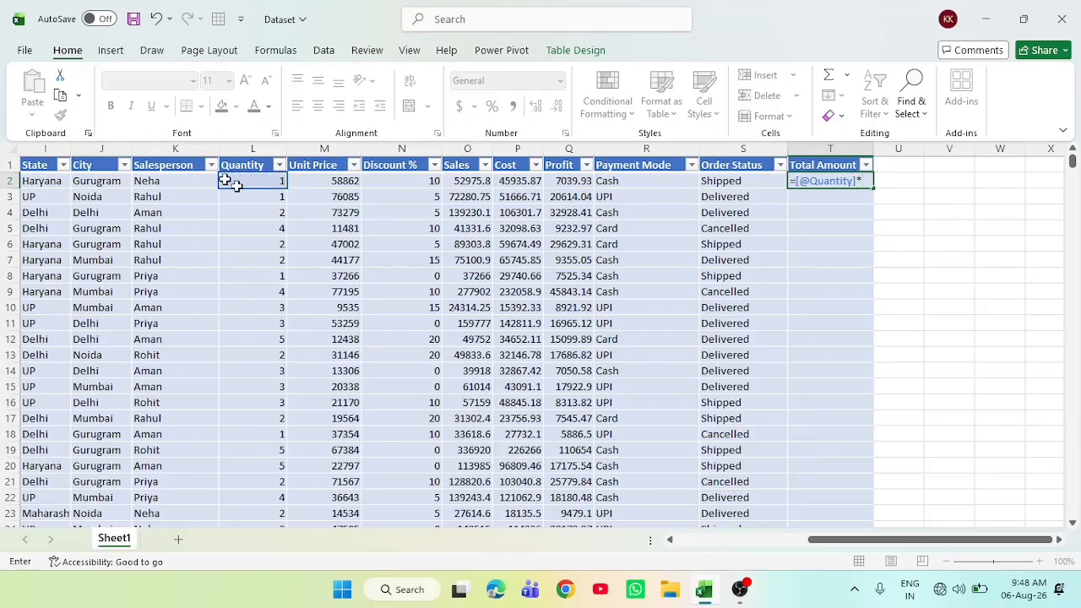
{"action": "left_click", "coordinate": [335, 179]}
{"action": "key", "text": "Return"}
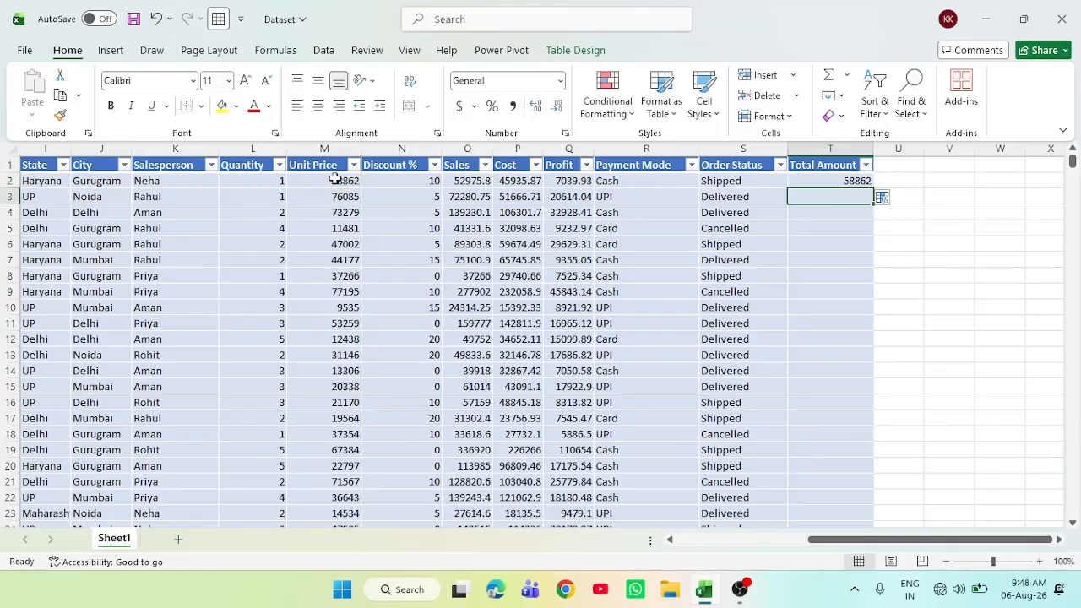
{"action": "left_click", "coordinate": [818, 178]}
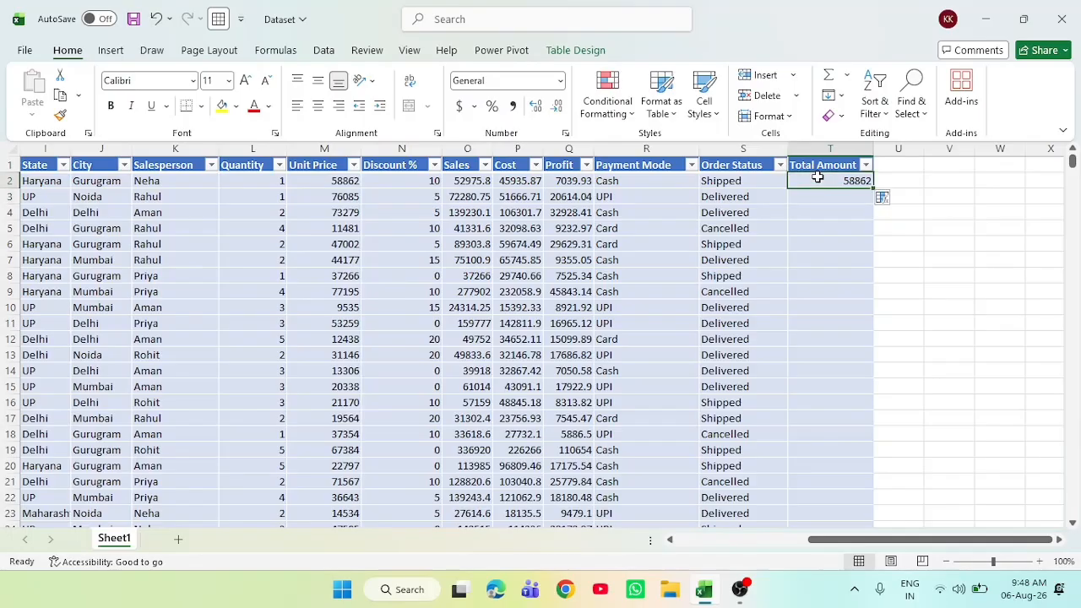
{"action": "double_click", "coordinate": [873, 189]}
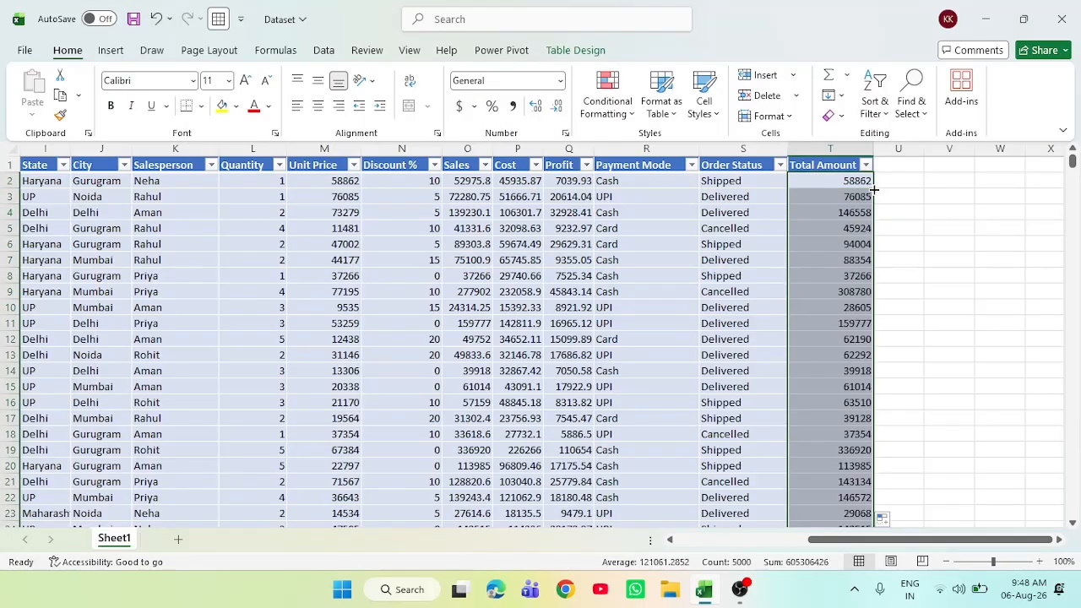
{"action": "left_click", "coordinate": [918, 226]}
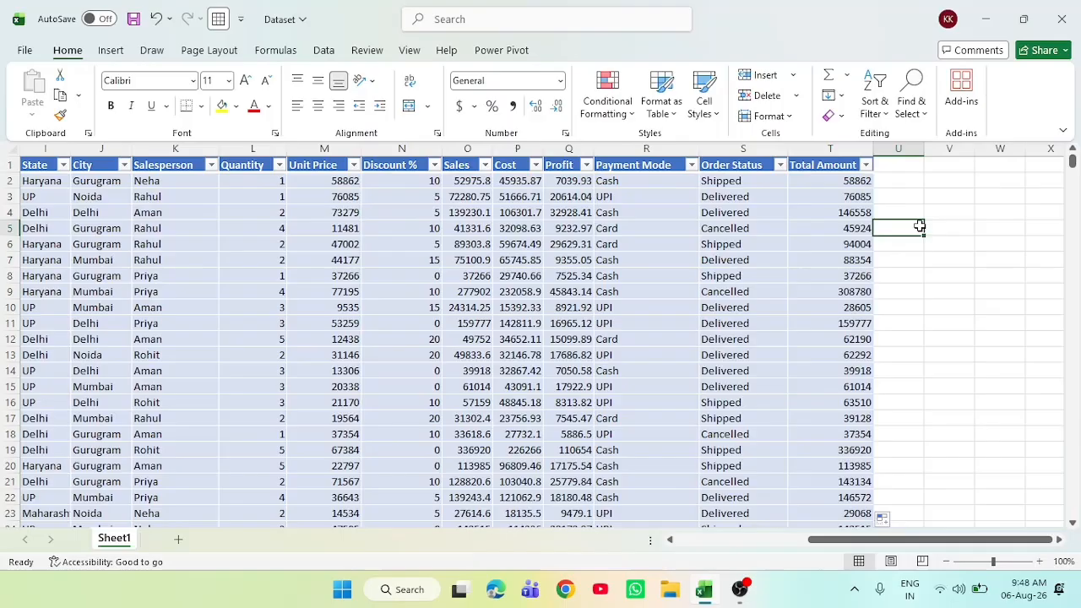
Add a "Discount Amount" header in U1, directly after Total Amount, and fit the column's width to it
{"action": "double_click", "coordinate": [889, 161]}
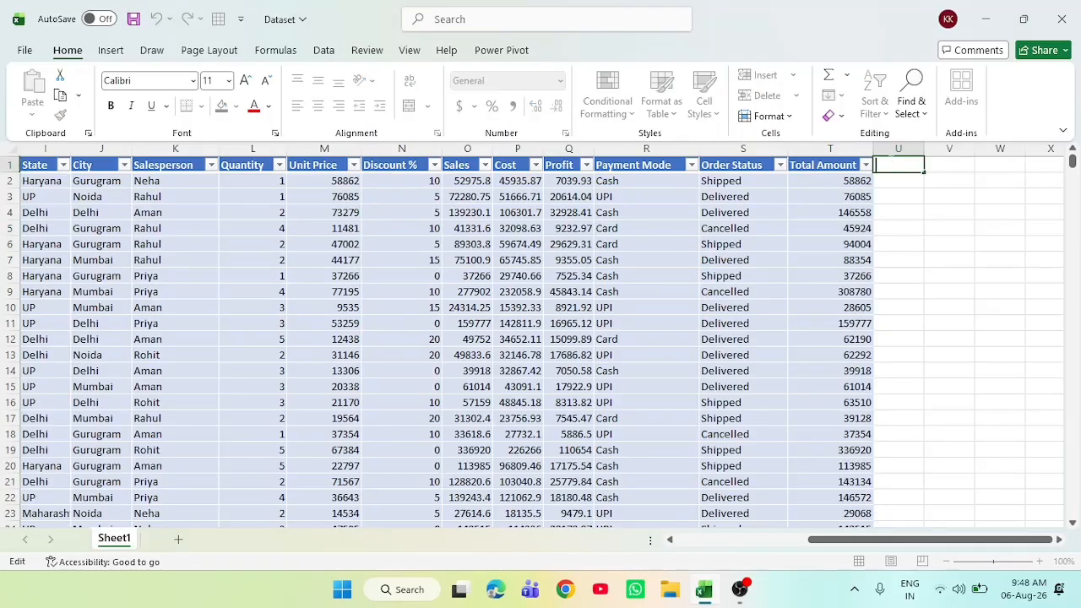
{"action": "type", "text": "Discount"}
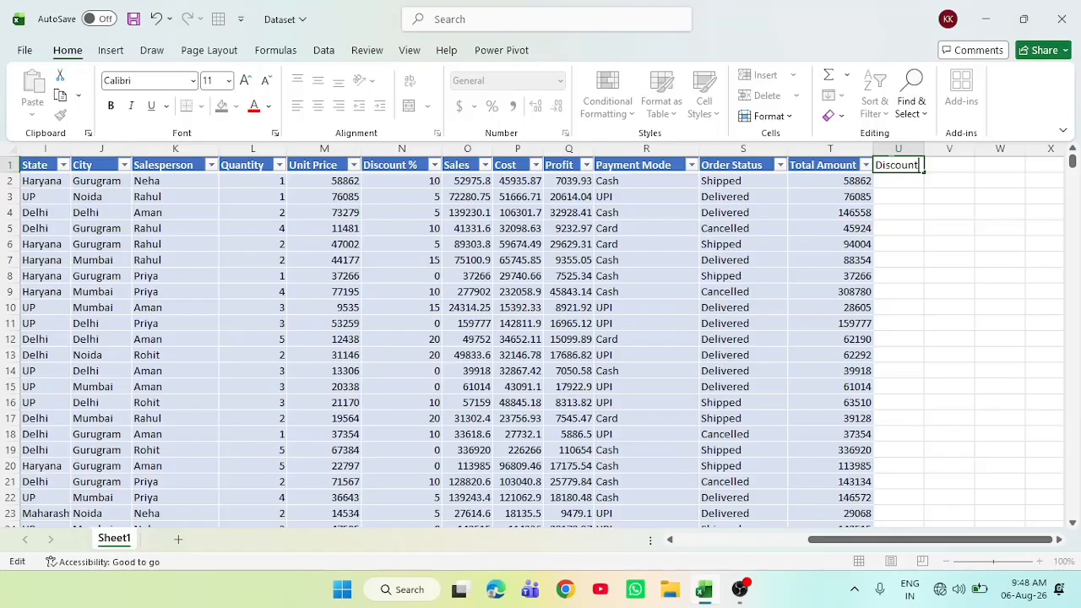
{"action": "type", "text": " Amount"}
{"action": "key", "text": "Return"}
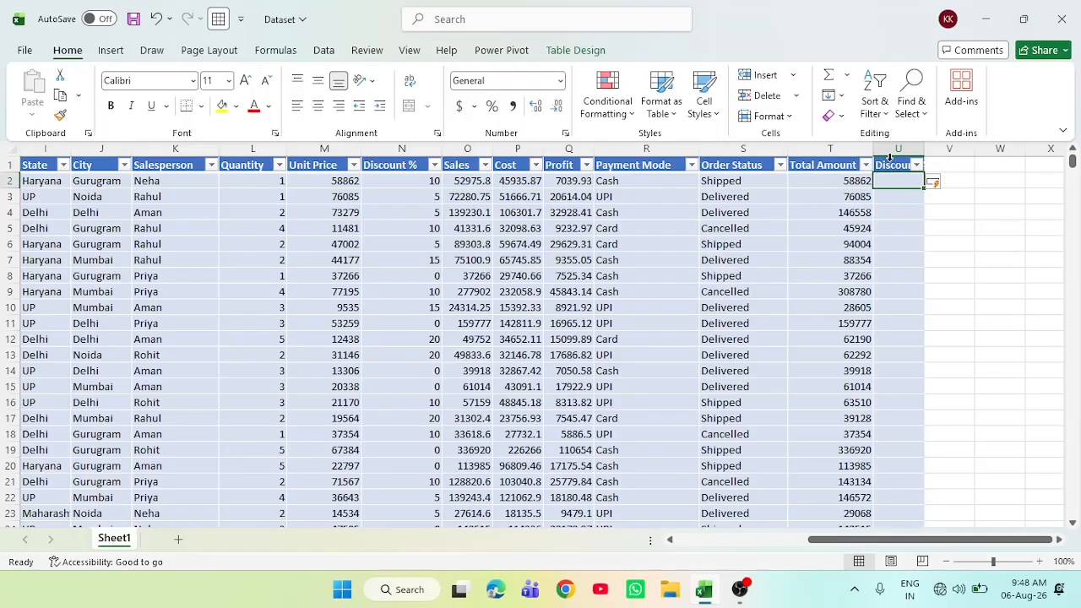
{"action": "left_click_drag", "start_coordinate": [931, 148], "coordinate": [931, 148]}
{"action": "double_click", "coordinate": [930, 148]}
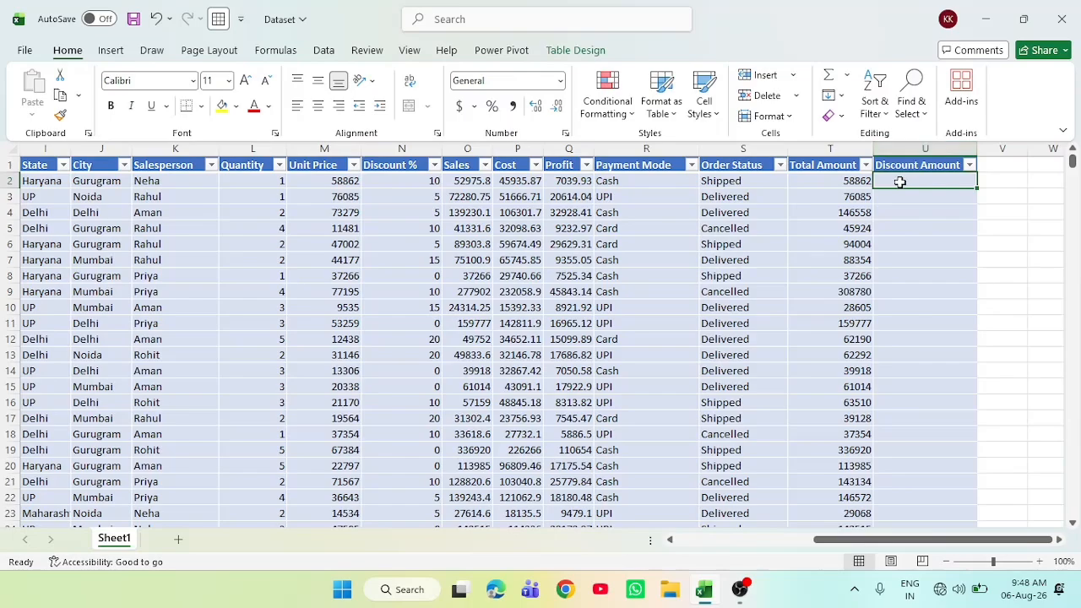
Calculate Discount Amount in U2 as Discount % multiplied by Sales and fill the formula down the whole column
{"action": "double_click", "coordinate": [902, 182]}
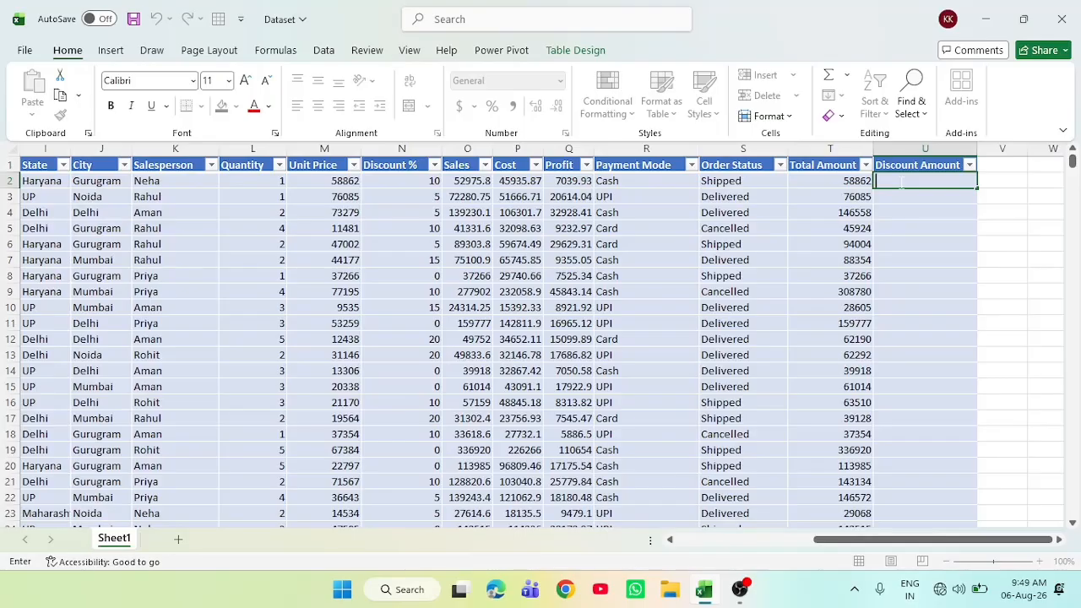
{"action": "type", "text": "="}
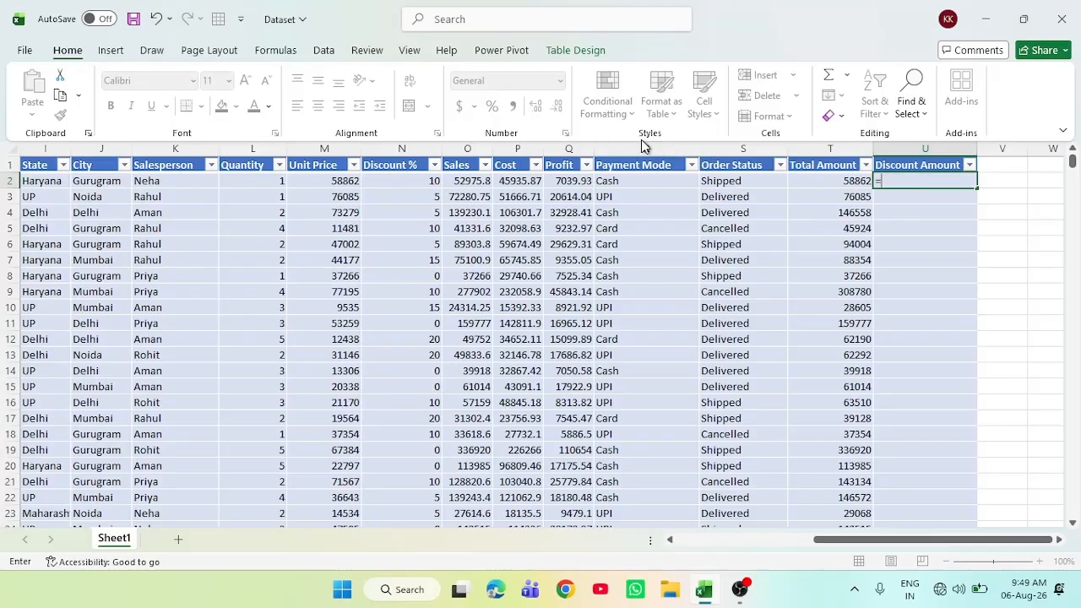
{"action": "left_click", "coordinate": [397, 180]}
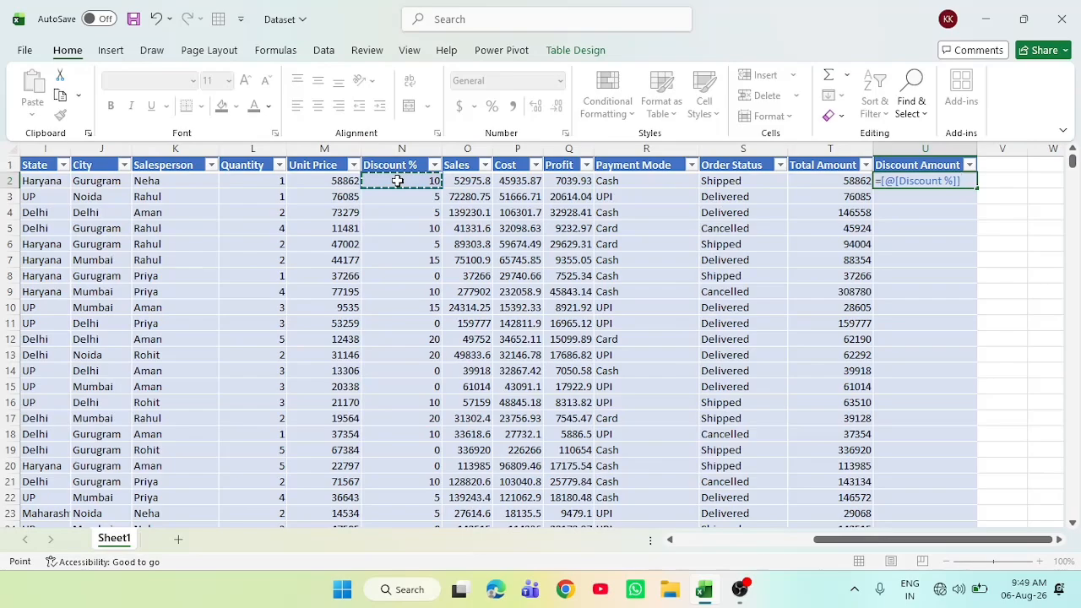
{"action": "type", "text": "*"}
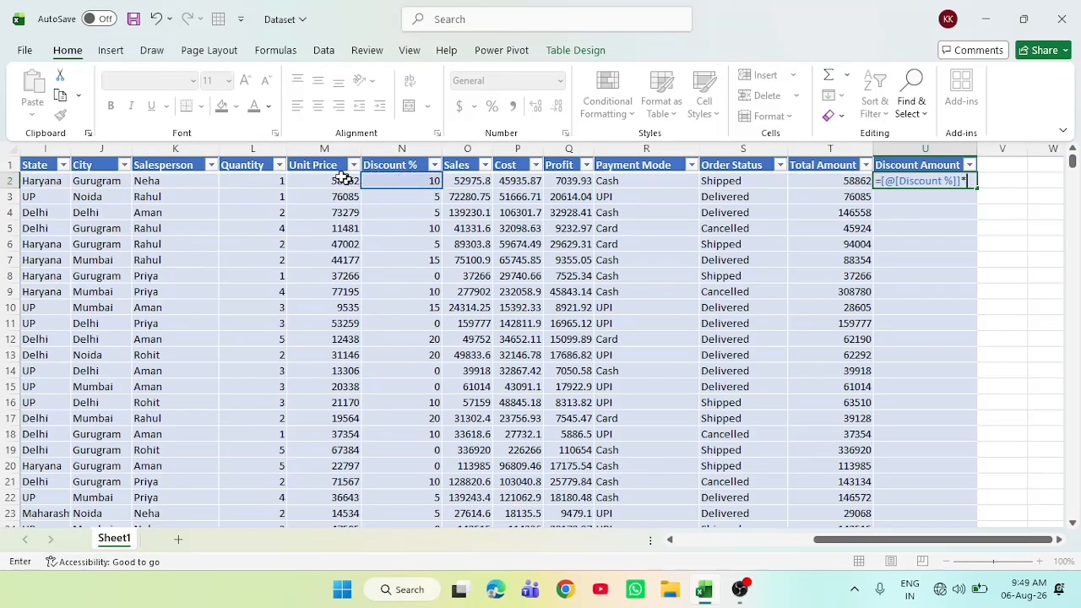
{"action": "left_click", "coordinate": [454, 182]}
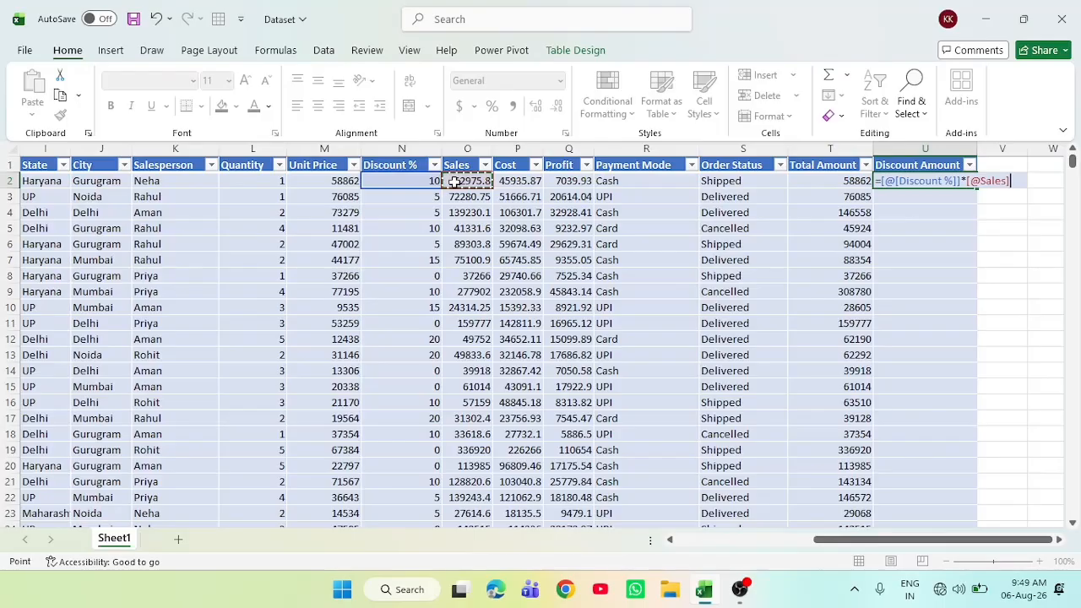
{"action": "key", "text": "Return"}
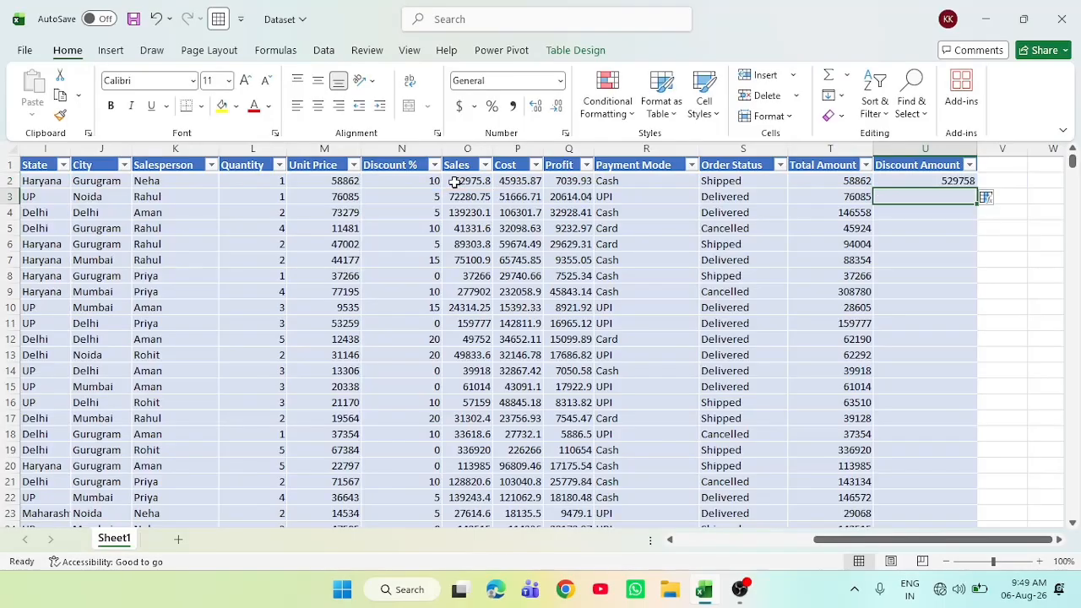
{"action": "left_click", "coordinate": [954, 180]}
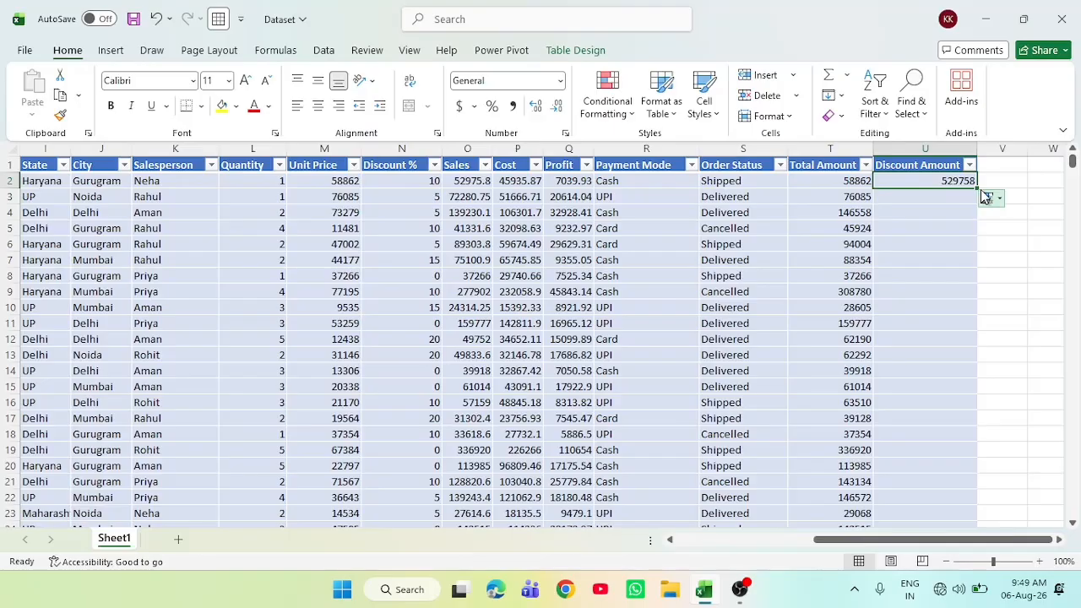
{"action": "double_click", "coordinate": [975, 188]}
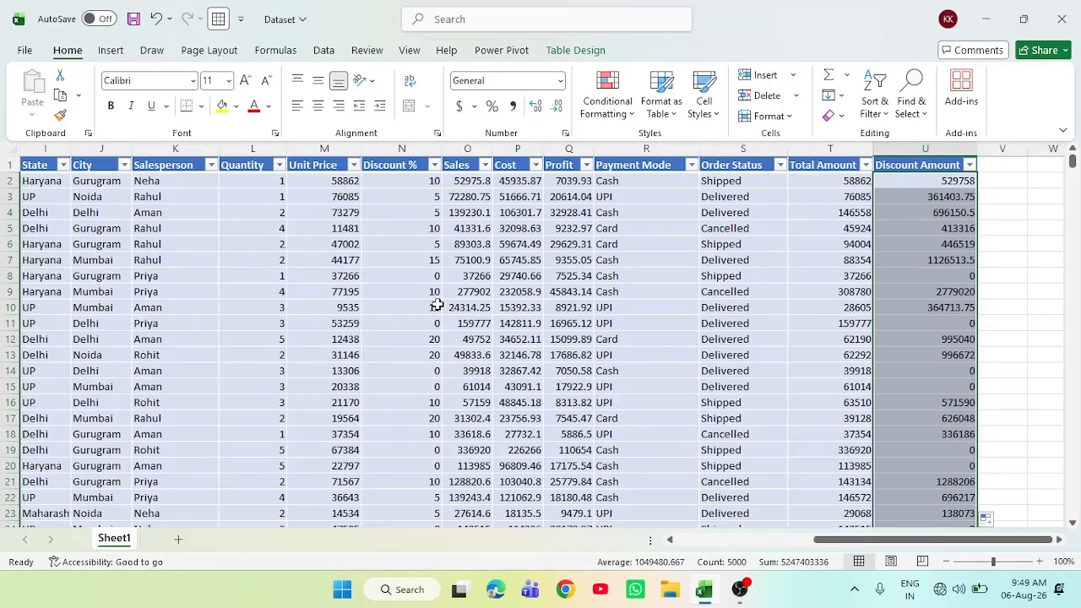
Add a "Final sales" header in V1, directly after Discount Amount, and fit the column's width to it
{"action": "left_click", "coordinate": [995, 165]}
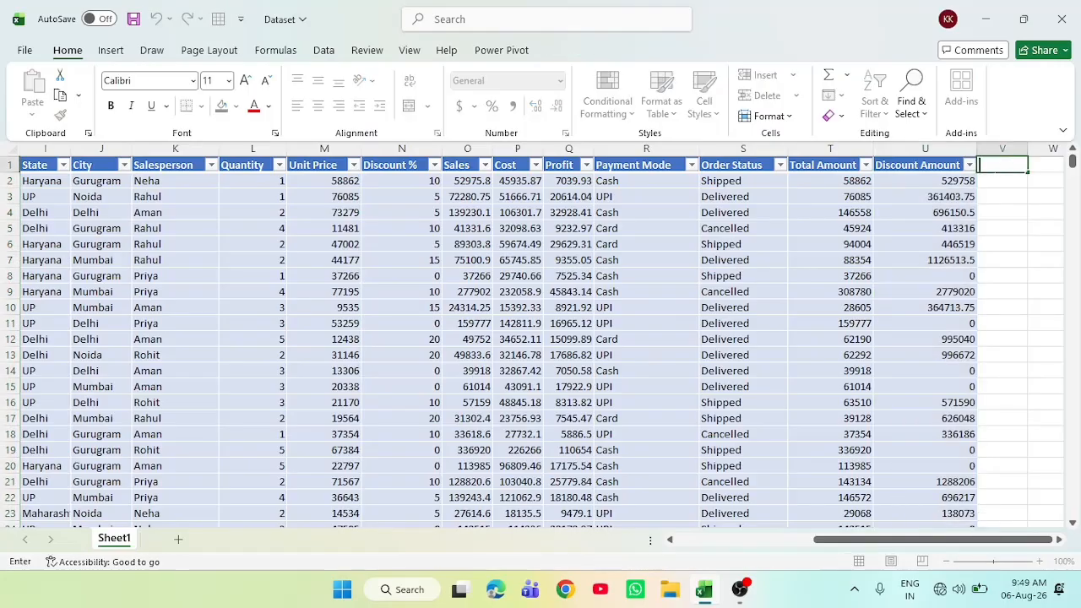
{"action": "type", "text": "Final sales"}
{"action": "key", "text": "Return"}
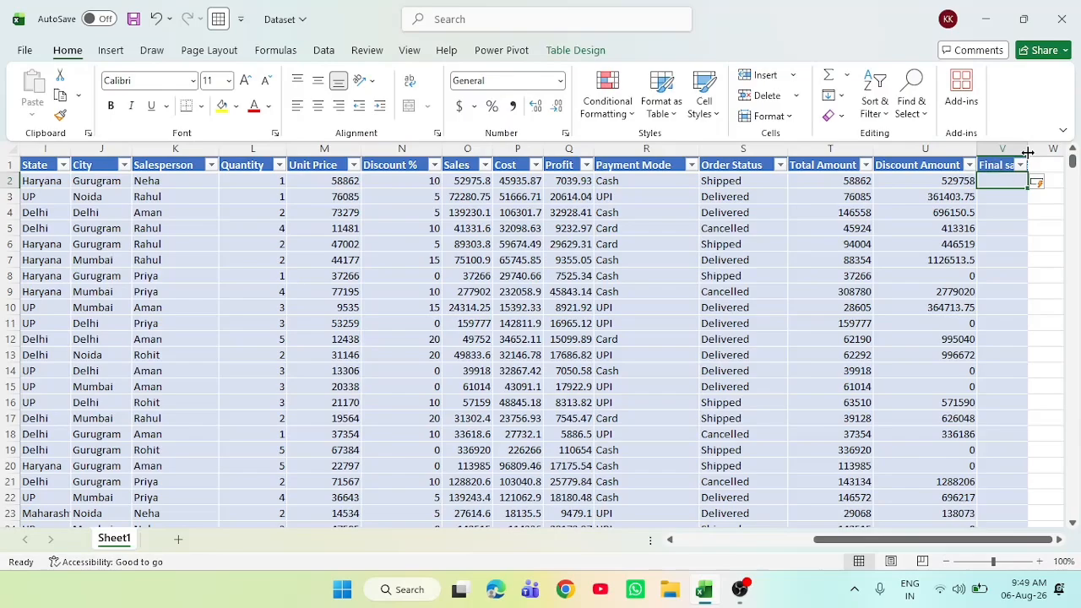
{"action": "double_click", "coordinate": [1028, 148]}
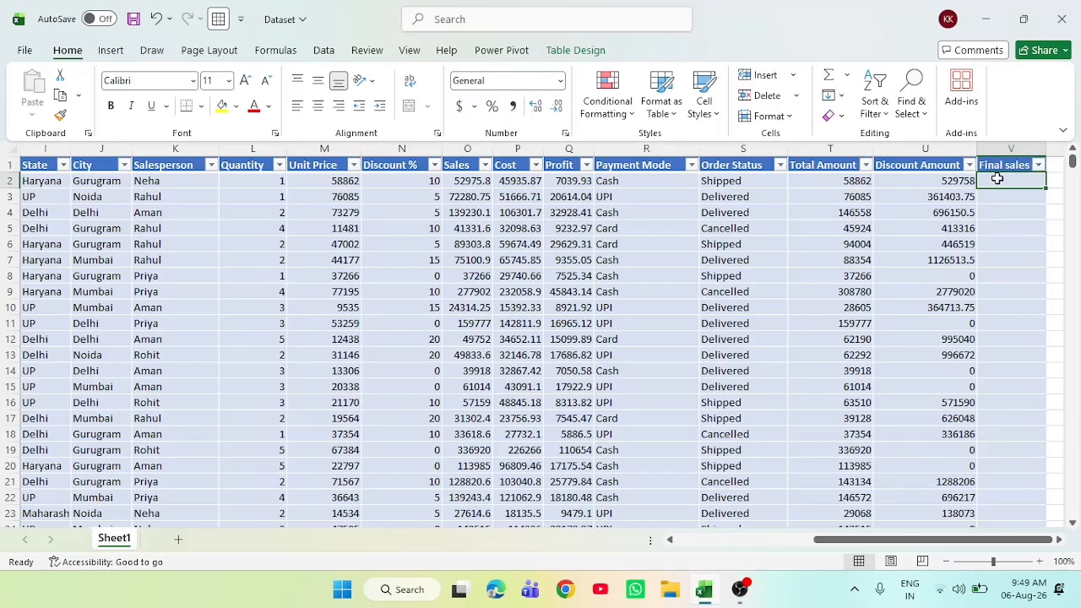
Calculate Final sales in V2 as Total Amount minus Discount Amount and fill the formula down the whole column
{"action": "double_click", "coordinate": [999, 179]}
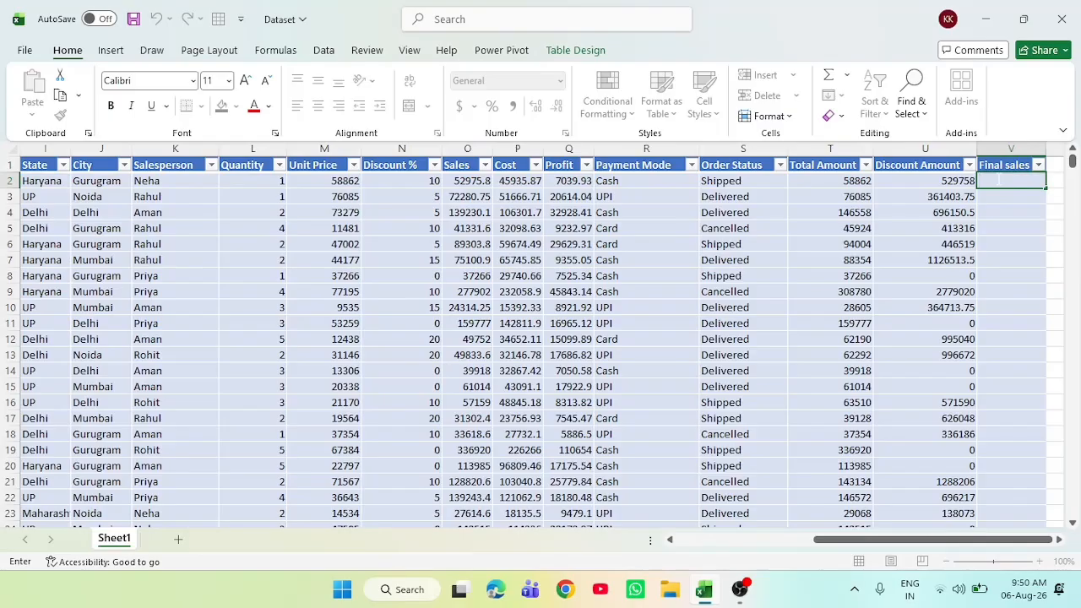
{"action": "left_click", "coordinate": [858, 181]}
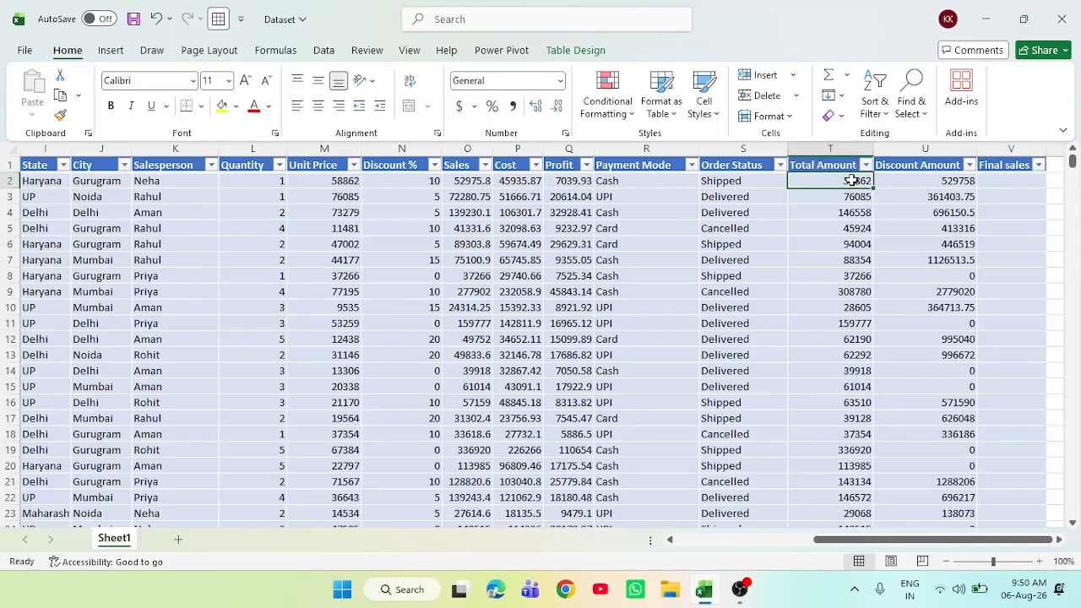
{"action": "left_click", "coordinate": [989, 180]}
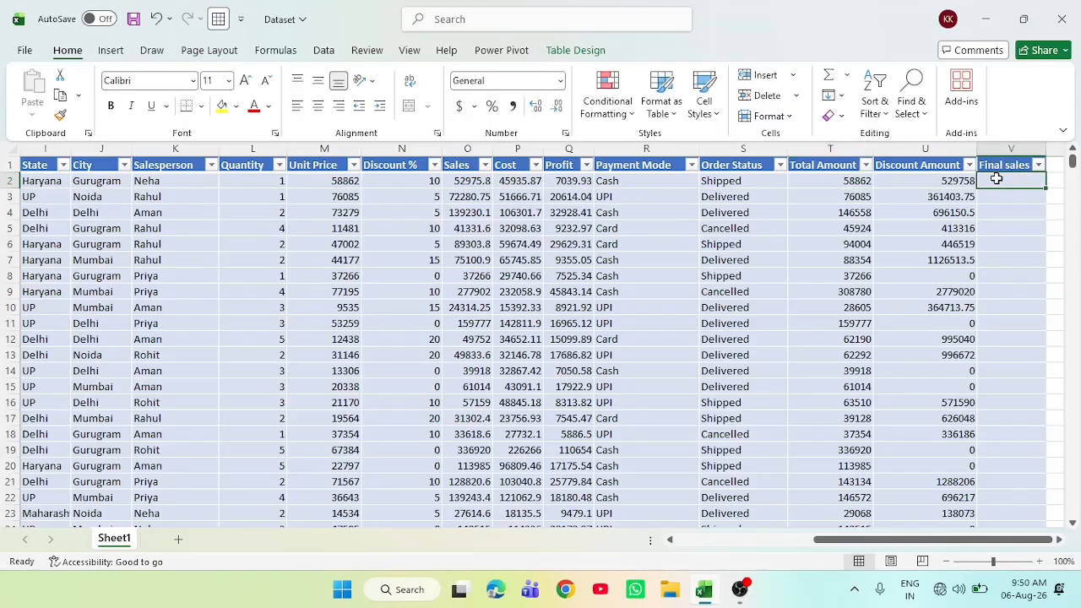
{"action": "type", "text": "="}
{"action": "left_click", "coordinate": [845, 179]}
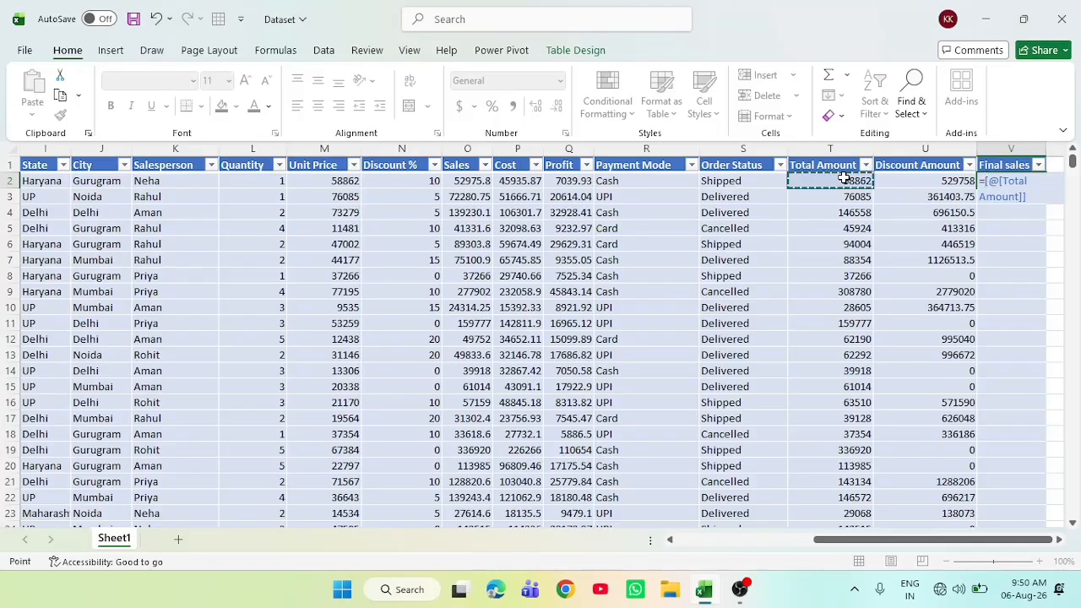
{"action": "type", "text": "-"}
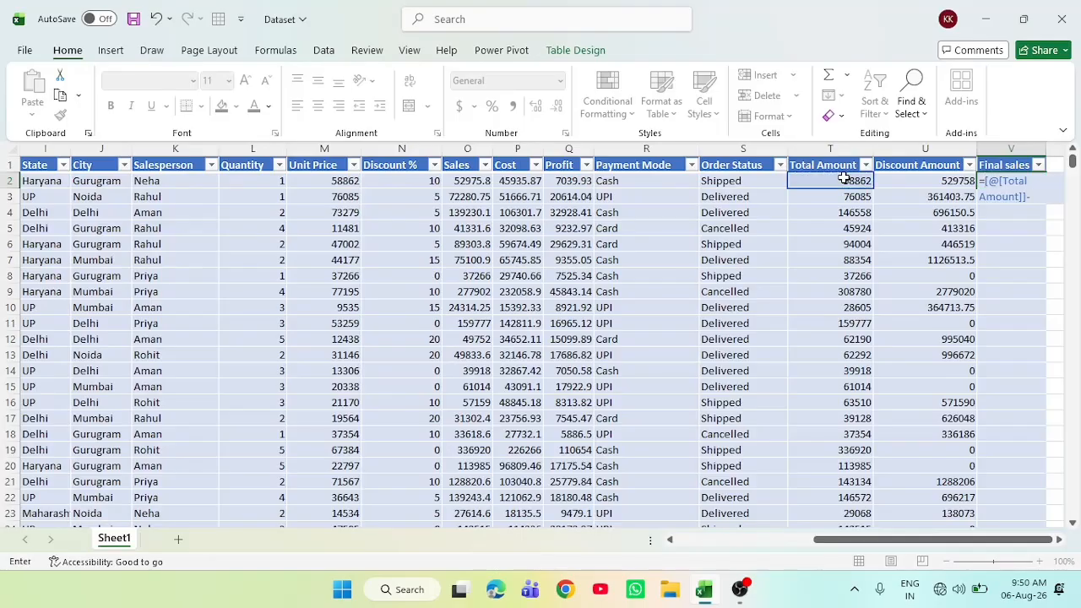
{"action": "left_click", "coordinate": [906, 178]}
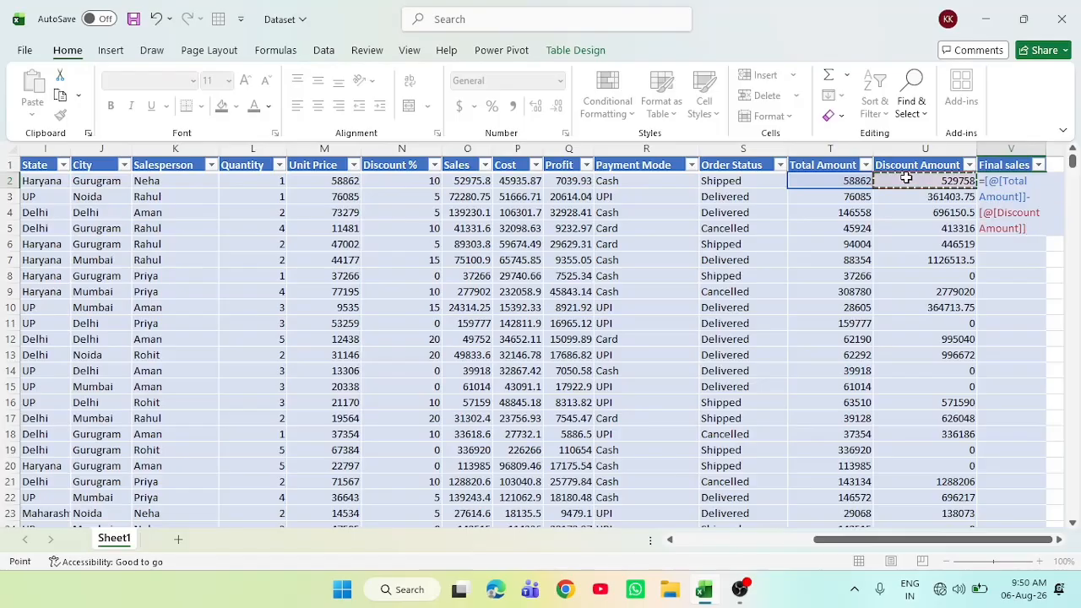
{"action": "key", "text": "Return"}
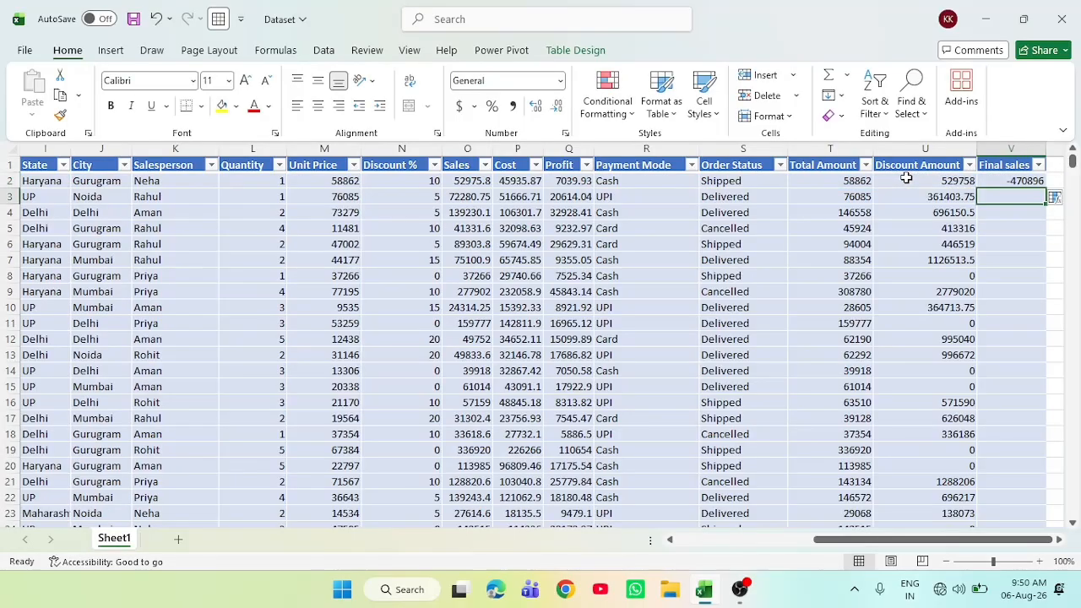
{"action": "left_click", "coordinate": [1027, 182]}
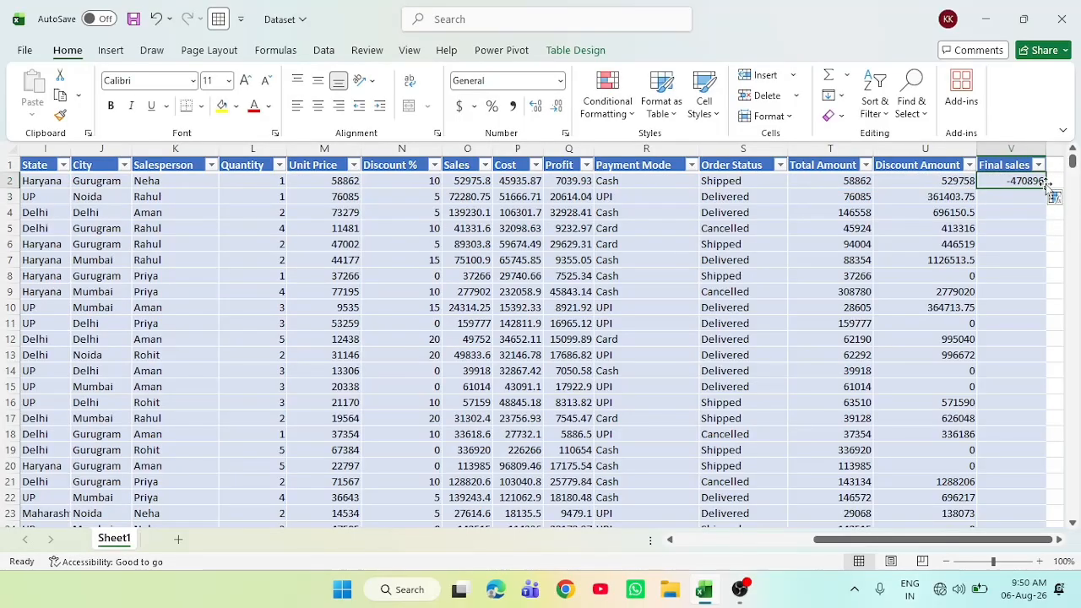
{"action": "double_click", "coordinate": [1046, 184]}
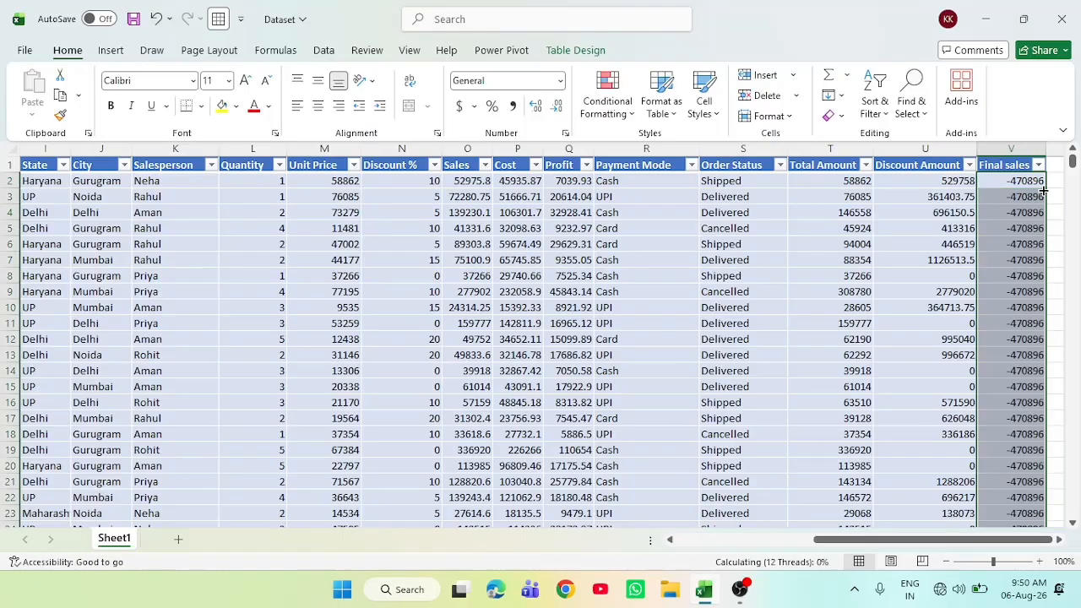
Add a "Sum Amount" header in W1, directly after Final sales, and fit the column's width to it
{"action": "left_click", "coordinate": [1056, 166]}
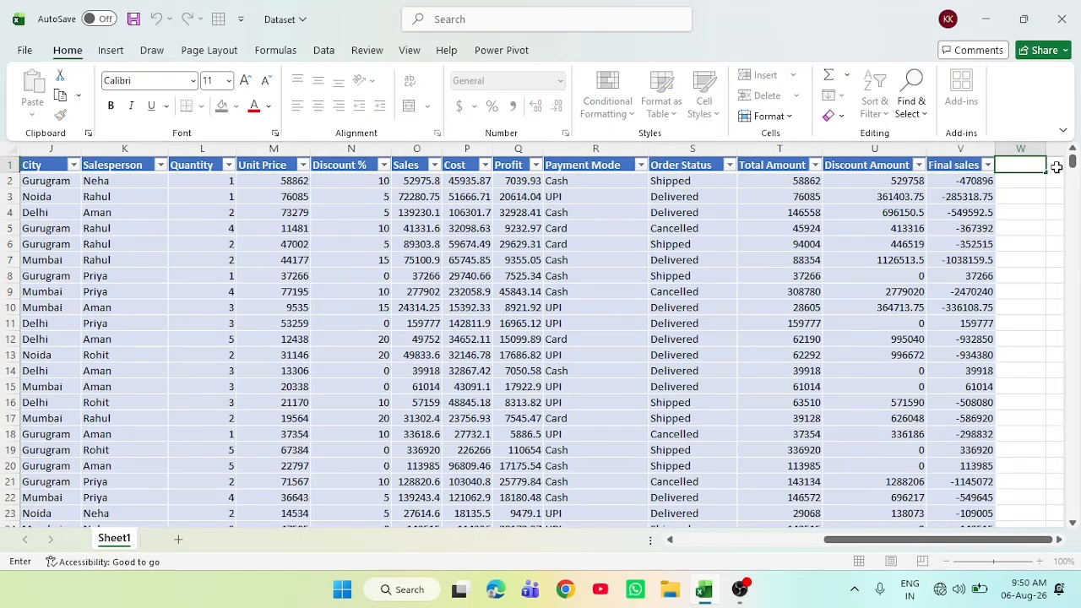
{"action": "type", "text": "Sum Amouy"}
{"action": "key", "text": "BackSpace"}
{"action": "type", "text": "n"}
{"action": "key", "text": "Return"}
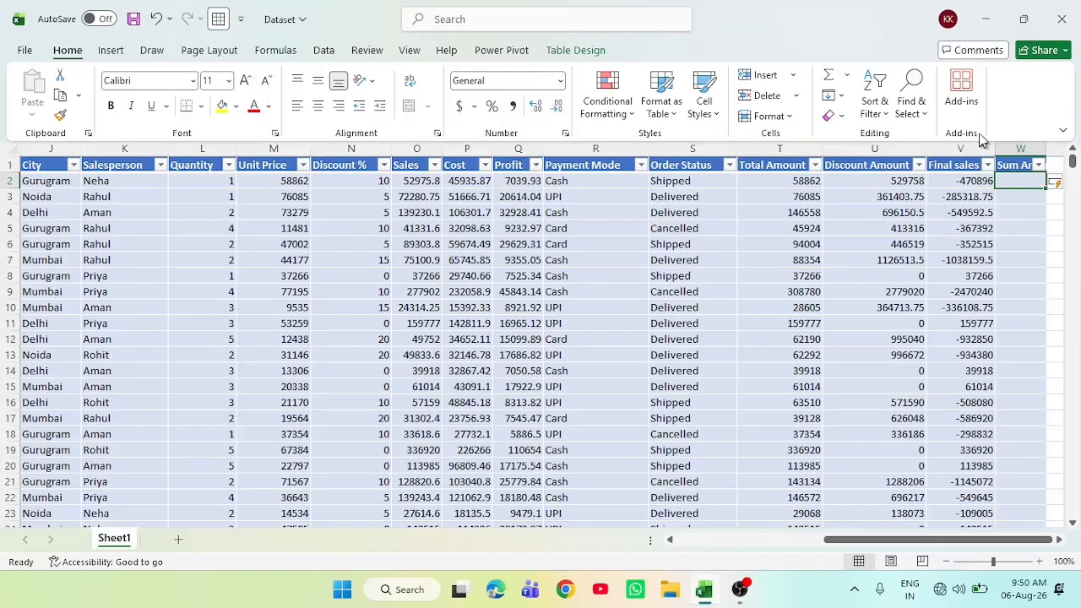
{"action": "double_click", "coordinate": [1042, 146]}
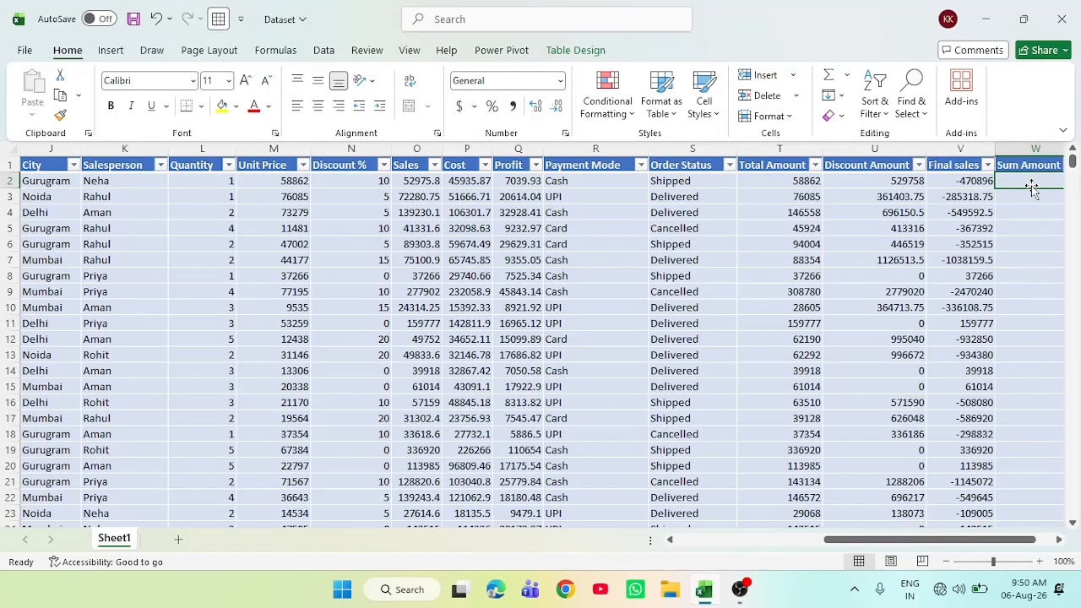
Enter a SUM formula in W2 that takes only the Profit value of its own row
{"action": "scroll", "coordinate": [1025, 185], "scroll_direction": "right", "scroll_amount": 3}
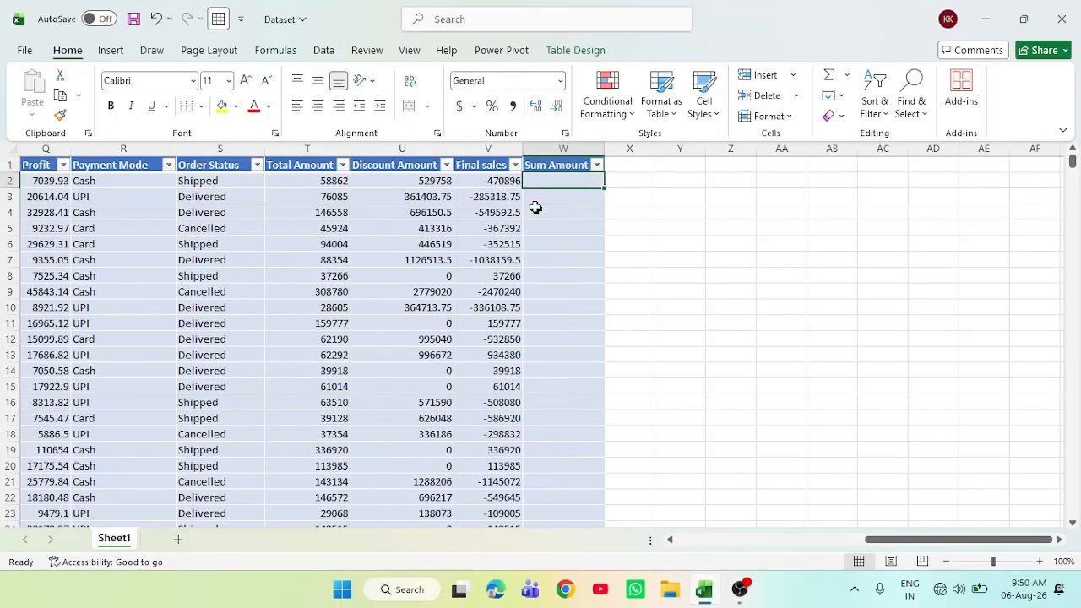
{"action": "type", "text": "="}
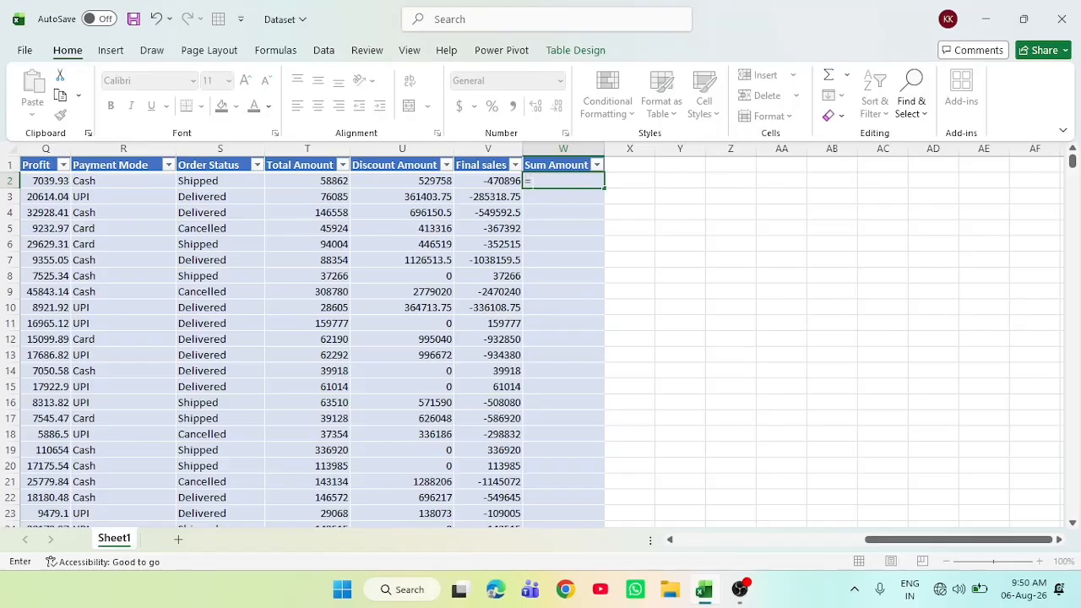
{"action": "type", "text": "sum("}
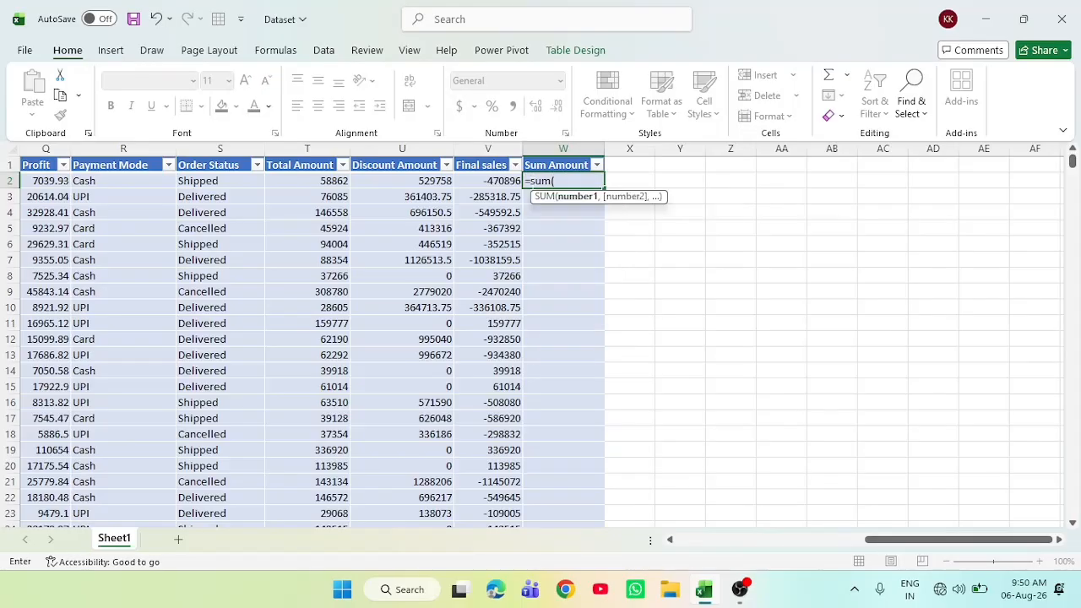
{"action": "left_click", "coordinate": [42, 181]}
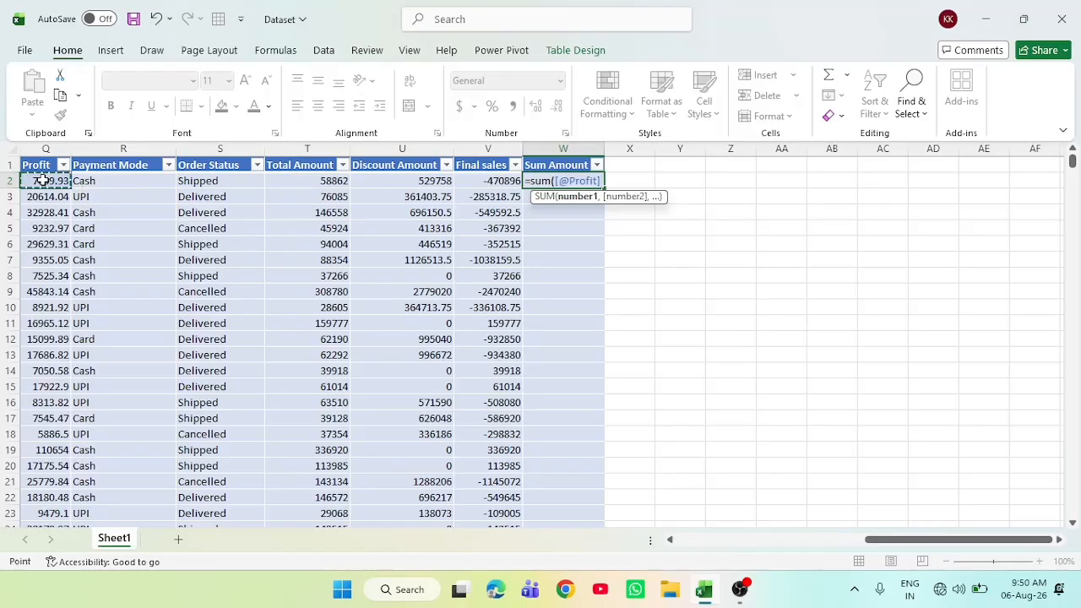
{"action": "key", "text": "F8"}
{"action": "key", "text": "Return"}
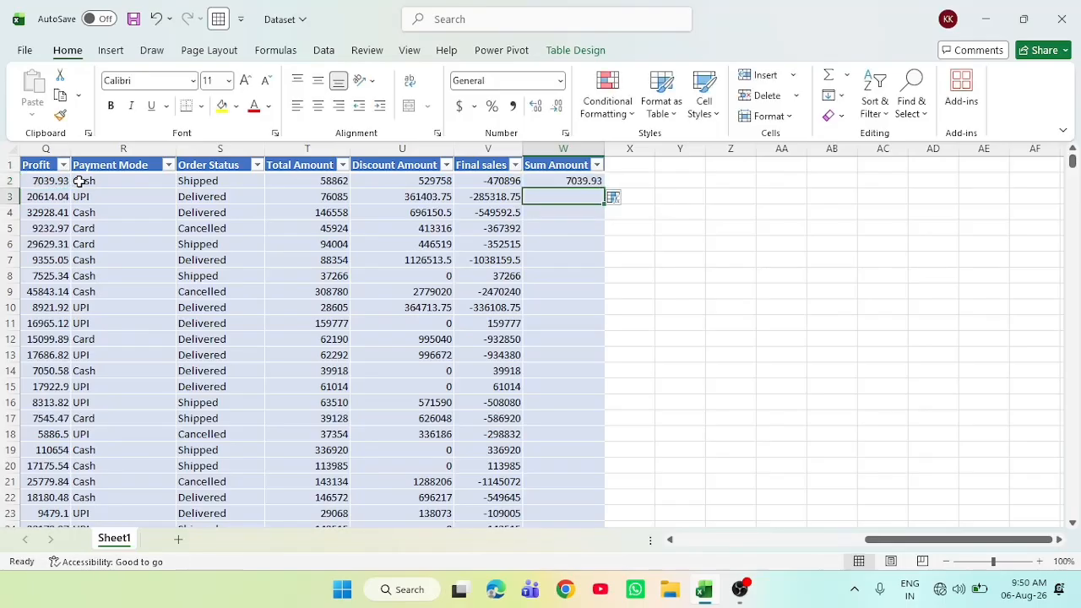
Rewrite the SUM formula in W2 so it totals the entire Profit column using the range Q:Q
{"action": "double_click", "coordinate": [560, 180]}
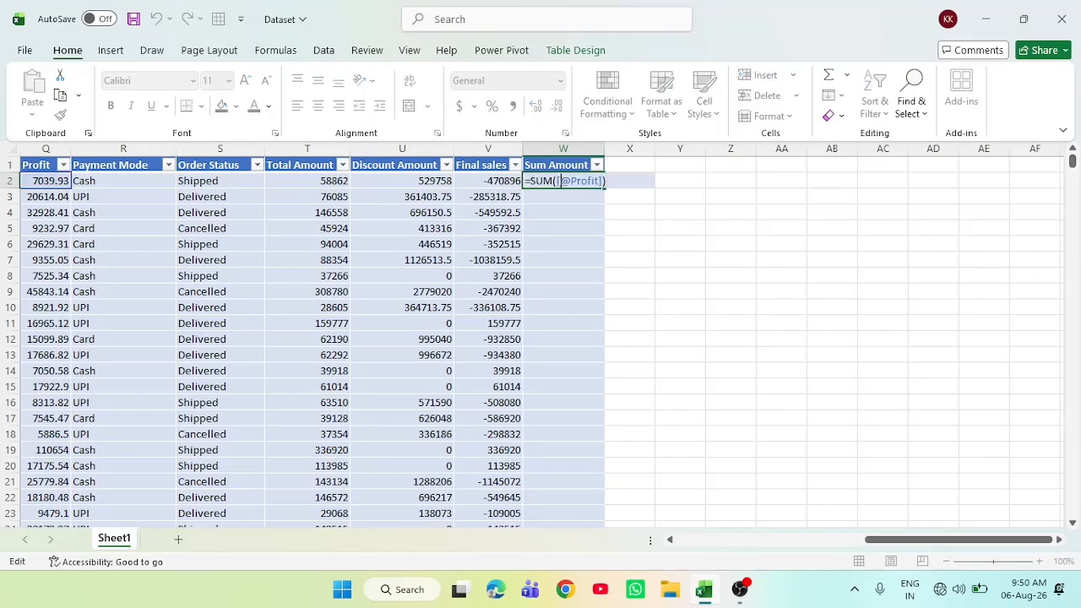
{"action": "key", "text": "BackSpace"}
{"action": "key", "text": "BackSpace"}
{"action": "key", "text": "BackSpace"}
{"action": "key", "text": "BackSpace"}
{"action": "key", "text": "BackSpace"}
{"action": "key", "text": "BackSpace"}
{"action": "key", "text": "BackSpace"}
{"action": "key", "text": "BackSpace"}
{"action": "key", "text": "BackSpace"}
{"action": "key", "text": "BackSpace"}
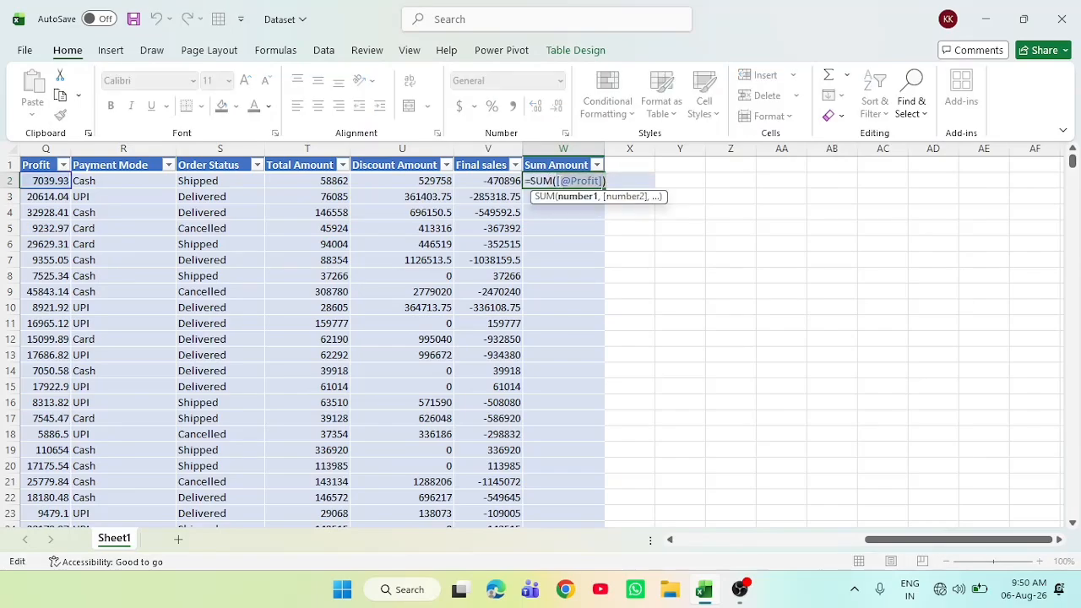
{"action": "left_click", "coordinate": [61, 182]}
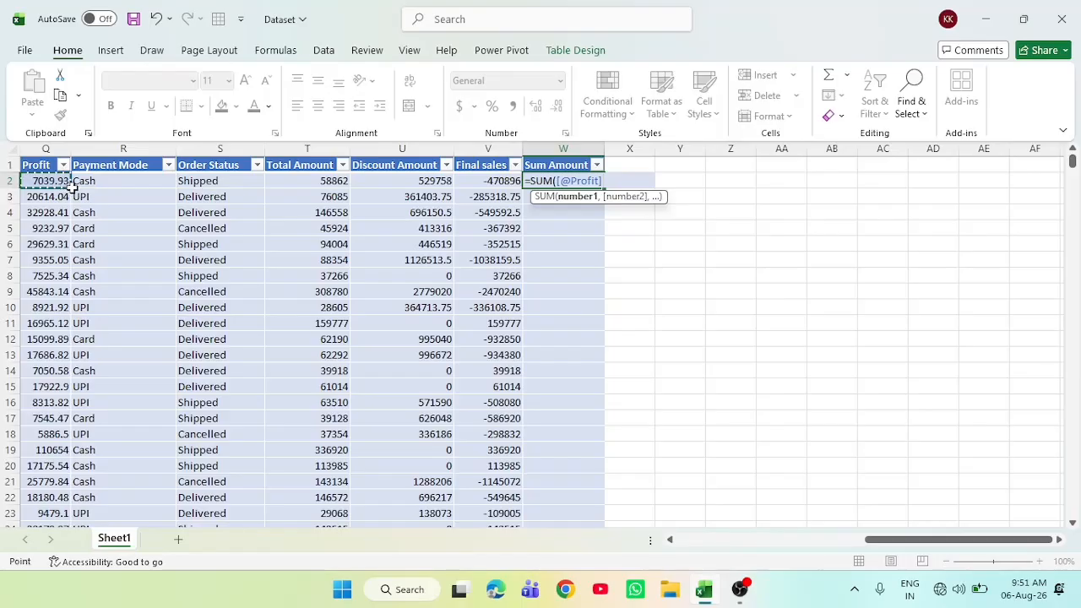
{"action": "left_click", "coordinate": [73, 187]}
{"action": "left_click", "coordinate": [55, 182]}
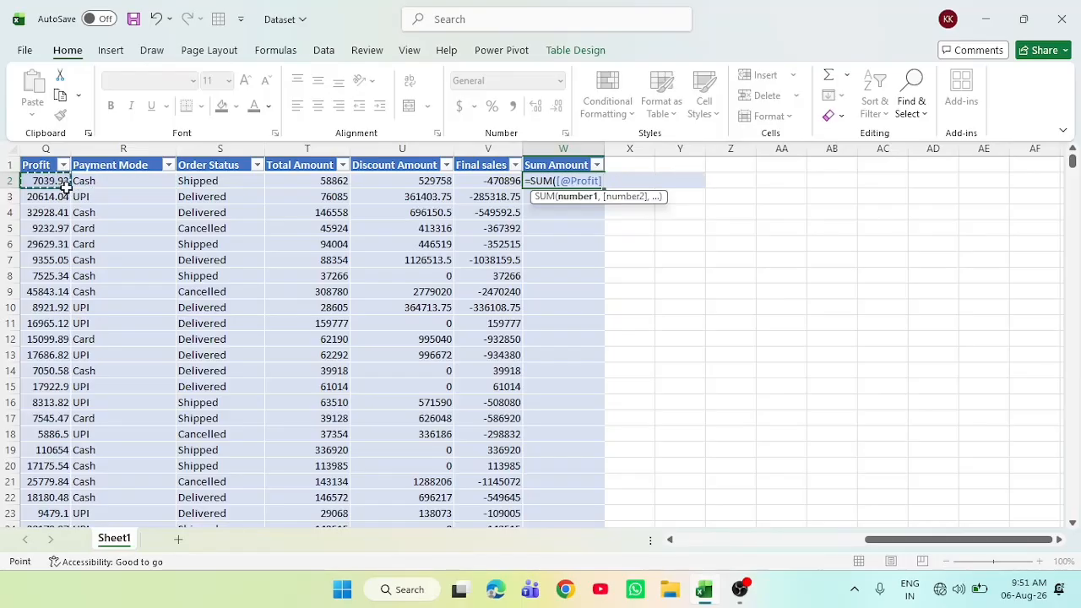
{"action": "left_click_drag", "start_coordinate": [64, 186], "coordinate": [751, 244]}
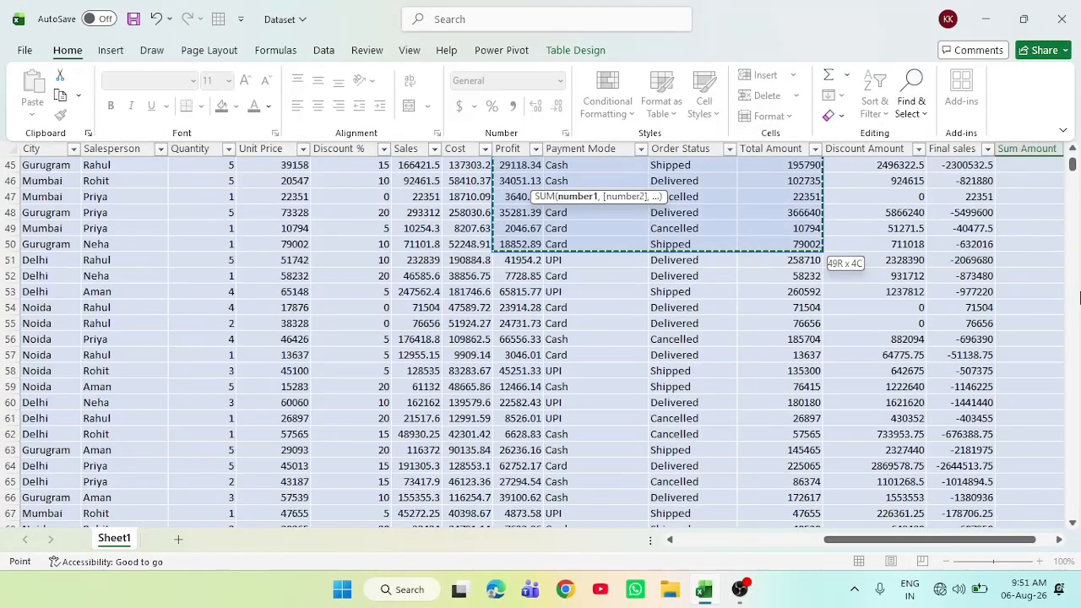
{"action": "left_click_drag", "start_coordinate": [1071, 167], "coordinate": [1071, 146]}
{"action": "type", "text": "Q"}
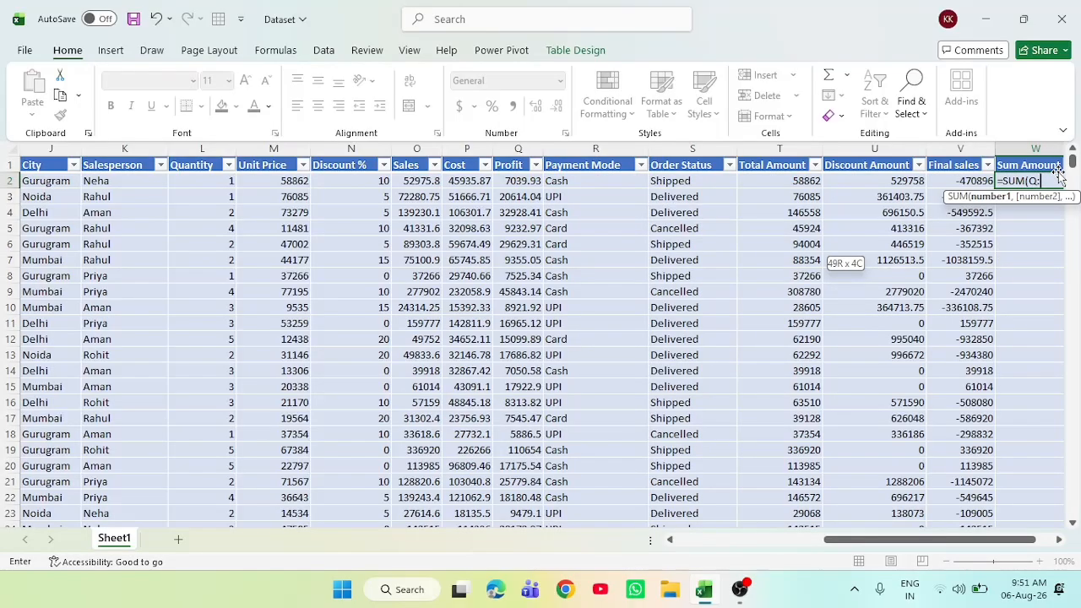
{"action": "type", "text": ":Q"}
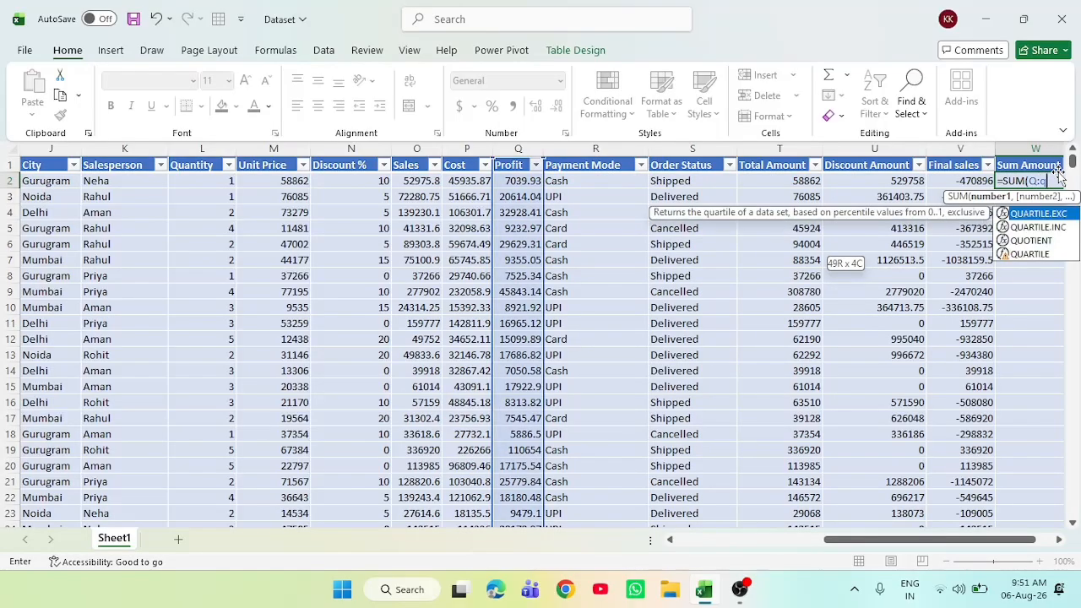
{"action": "key", "text": "Return"}
{"action": "left_click", "coordinate": [964, 181]}
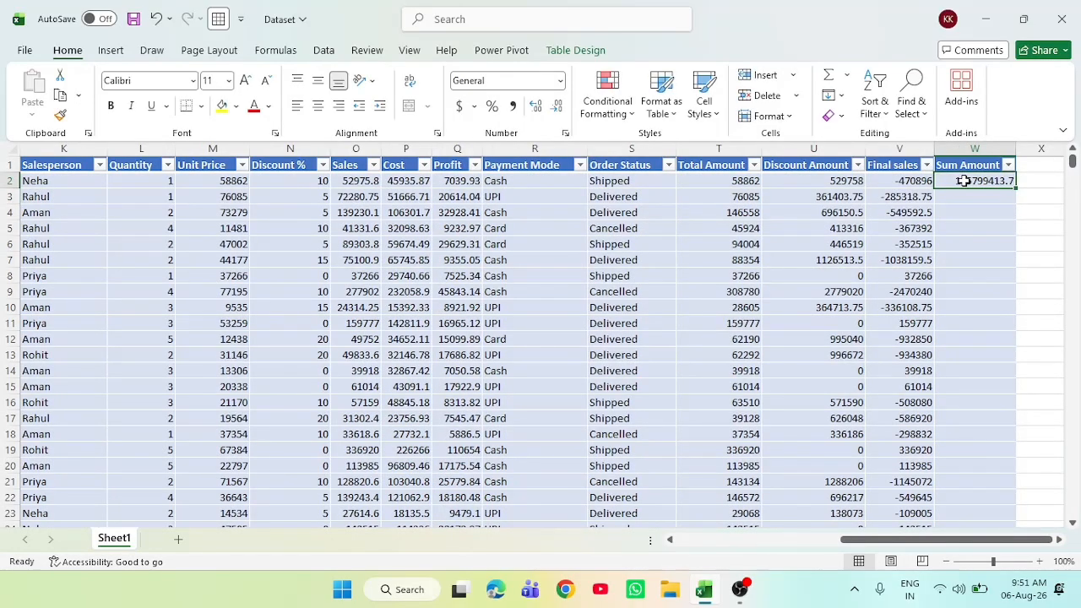
Add an "Average" header in X1, directly after Sum Amount, and fit the column's width to it
{"action": "left_click", "coordinate": [1025, 165]}
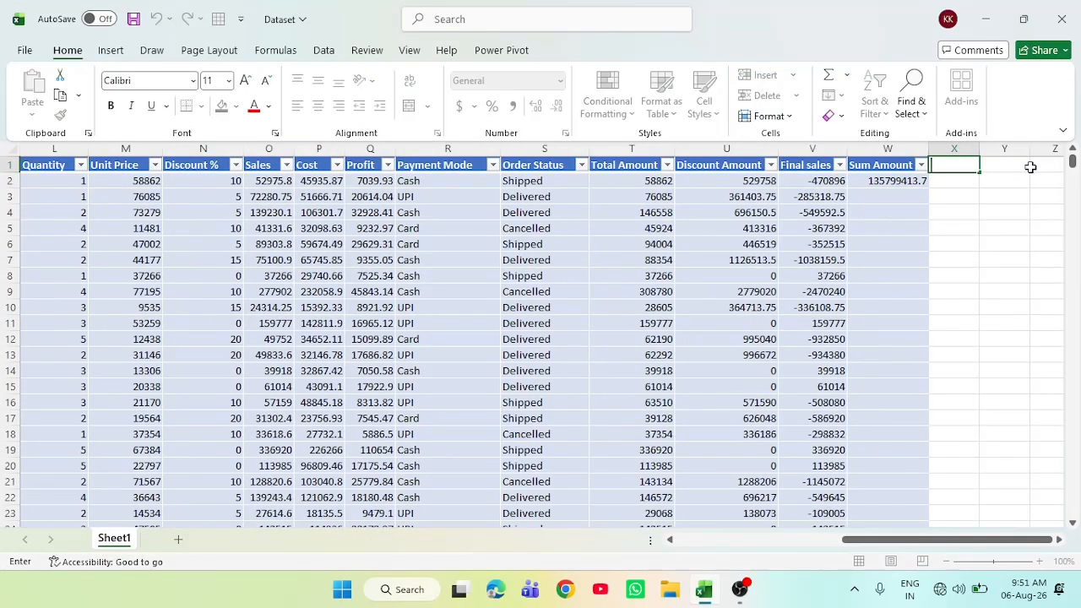
{"action": "type", "text": "Averagw"}
{"action": "key", "text": "BackSpace"}
{"action": "type", "text": "e"}
{"action": "key", "text": "Return"}
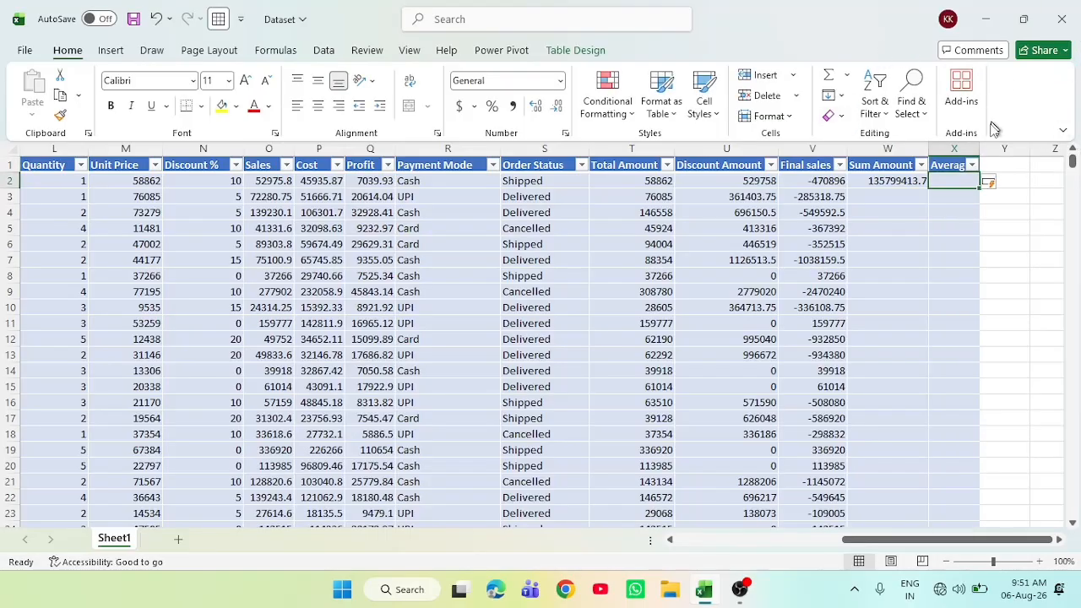
{"action": "double_click", "coordinate": [980, 149]}
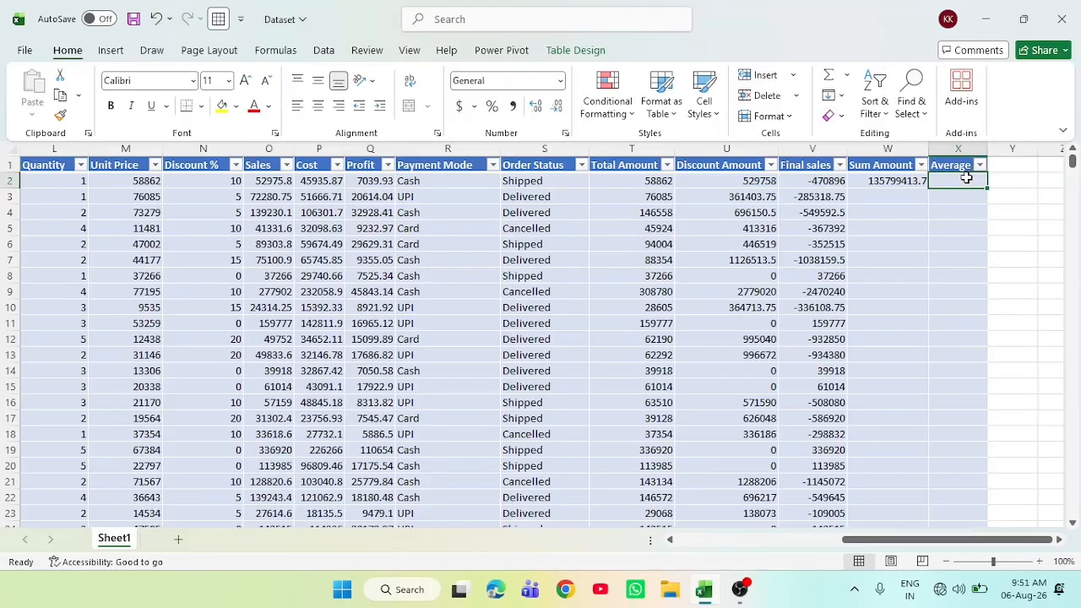
Calculate the average of the entire Profit column in X2 using the range Q:Q, accepting the proposed correction to AVERAGE
{"action": "type", "text": "="}
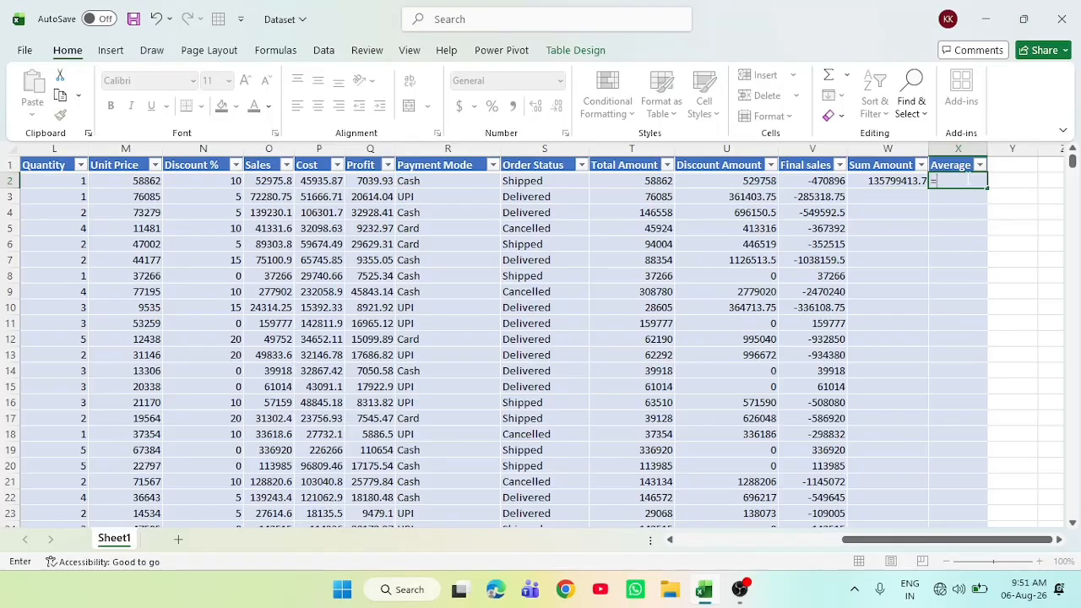
{"action": "type", "text": "avg"}
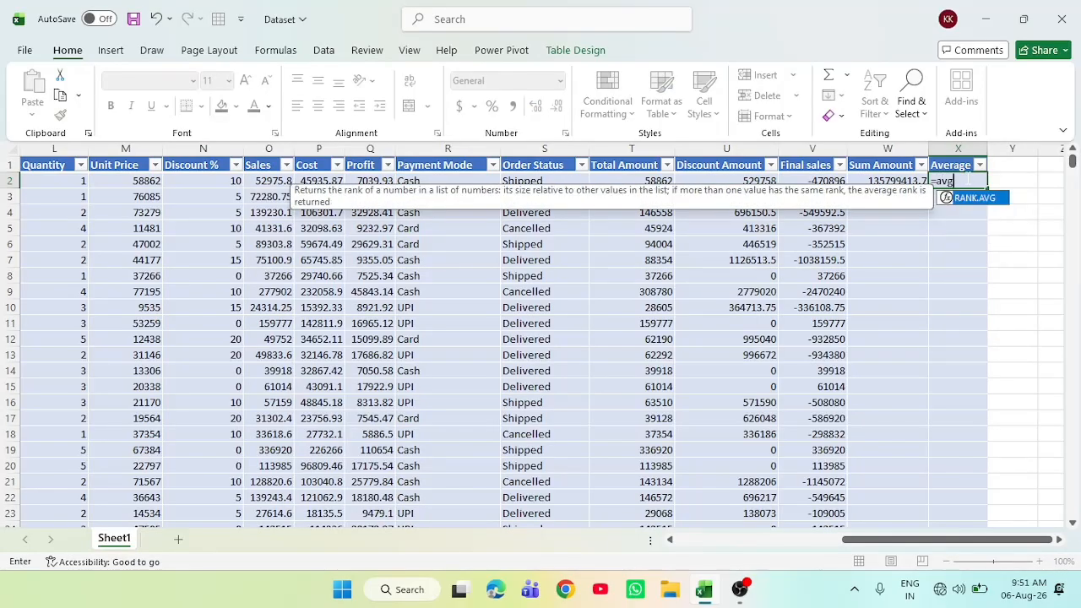
{"action": "type", "text": "("}
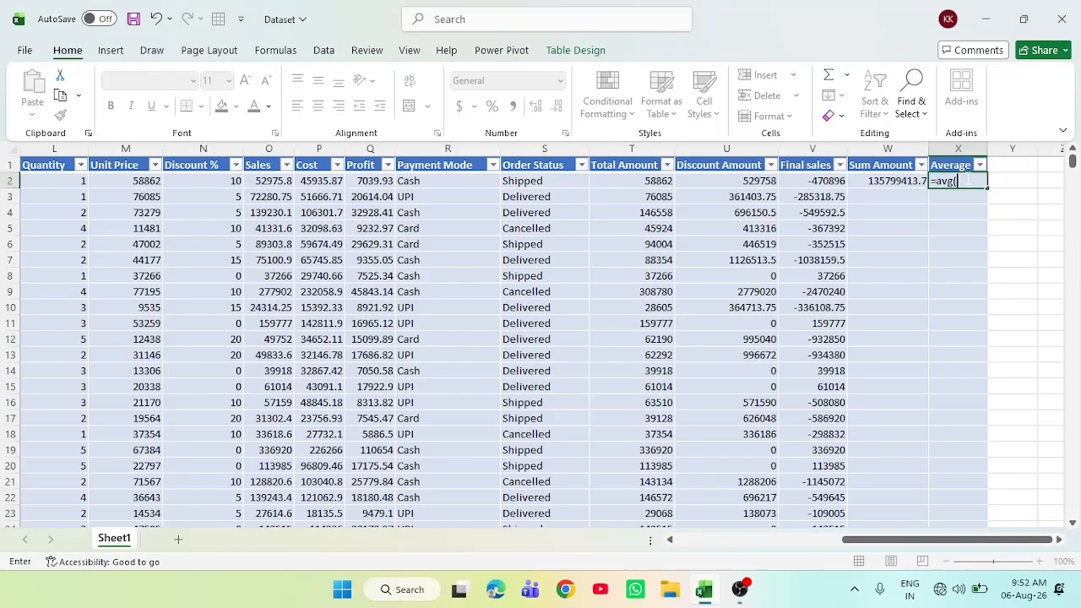
{"action": "type", "text": "Q"}
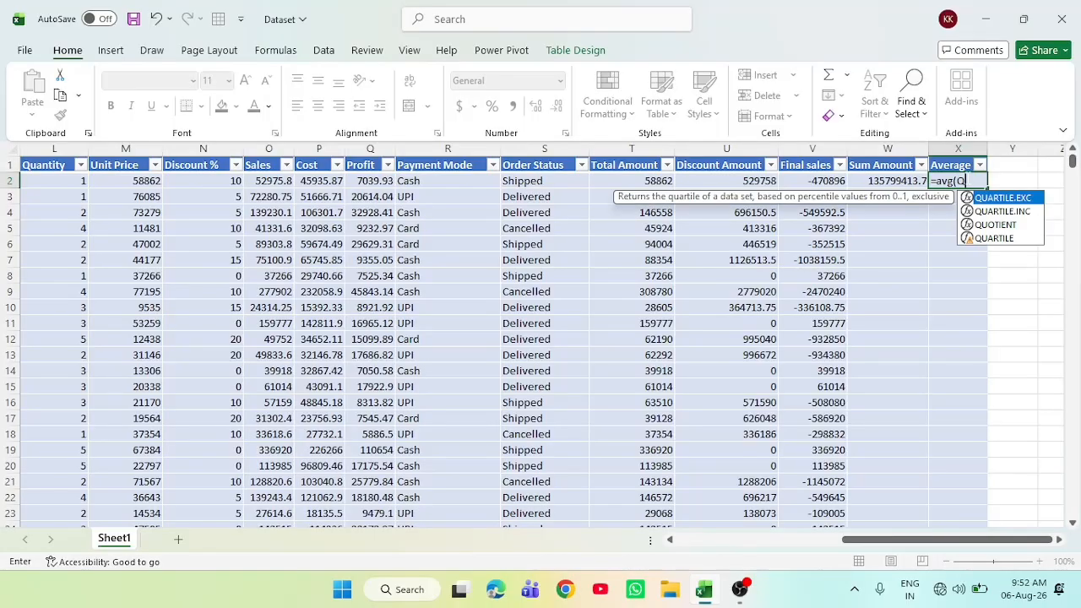
{"action": "type", "text": ":Q"}
{"action": "key", "text": "Return"}
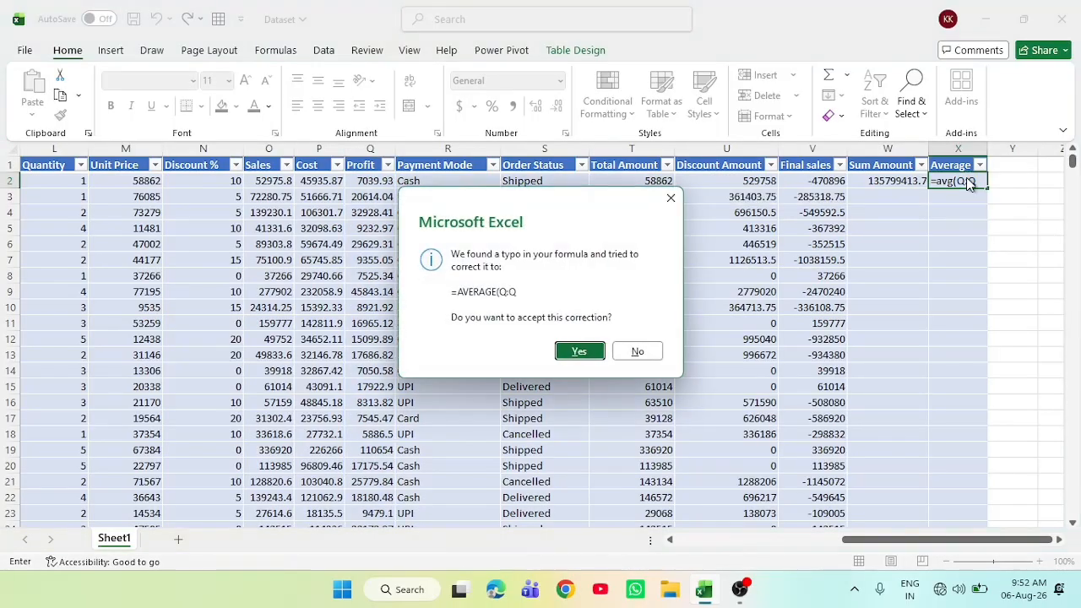
{"action": "left_click", "coordinate": [579, 351]}
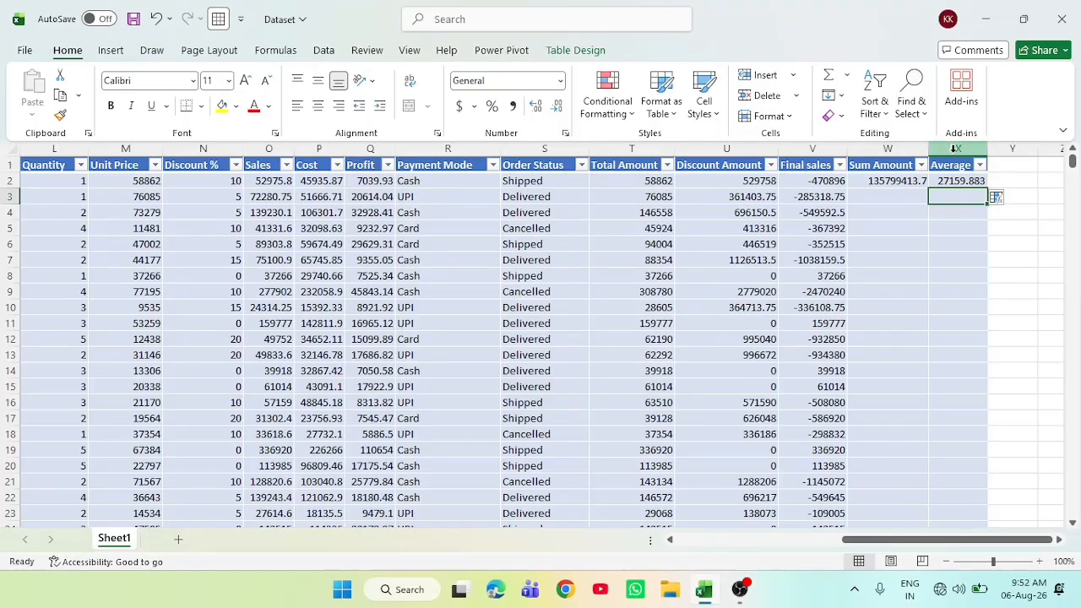
Add a "Max" header in Y1 and calculate the maximum of the entire Profit column in Y2 using the range Q:Q
{"action": "left_click", "coordinate": [1005, 166]}
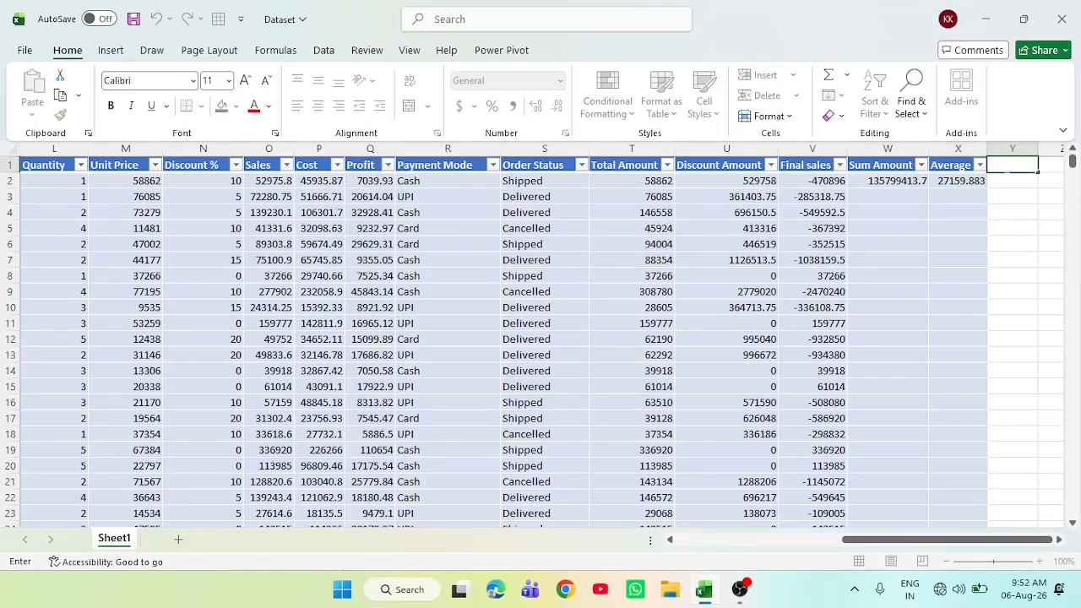
{"action": "type", "text": "Max"}
{"action": "key", "text": "Return"}
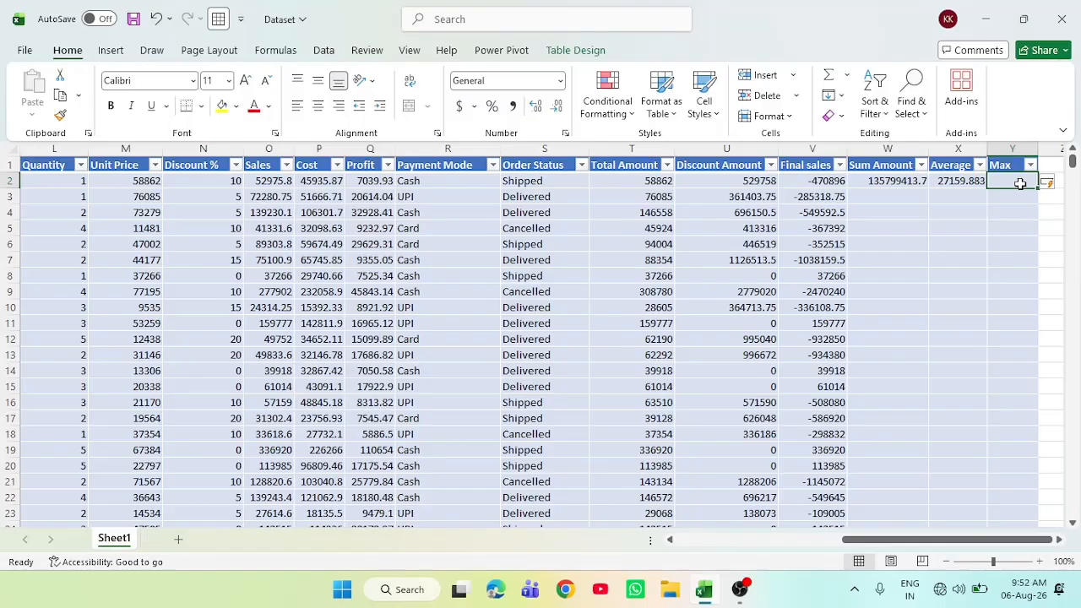
{"action": "double_click", "coordinate": [1018, 181]}
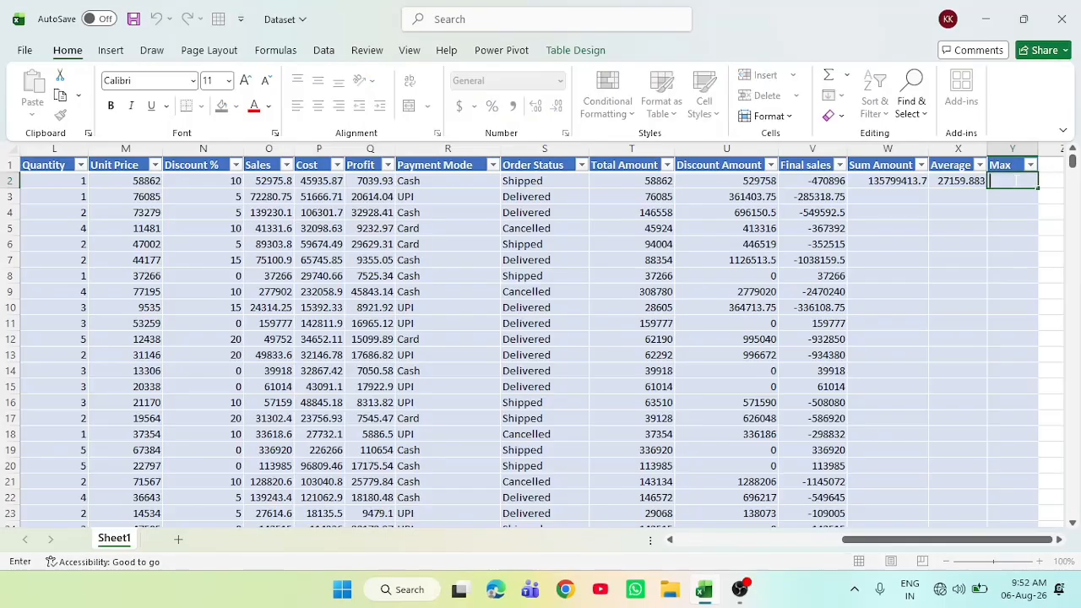
{"action": "type", "text": "=max"}
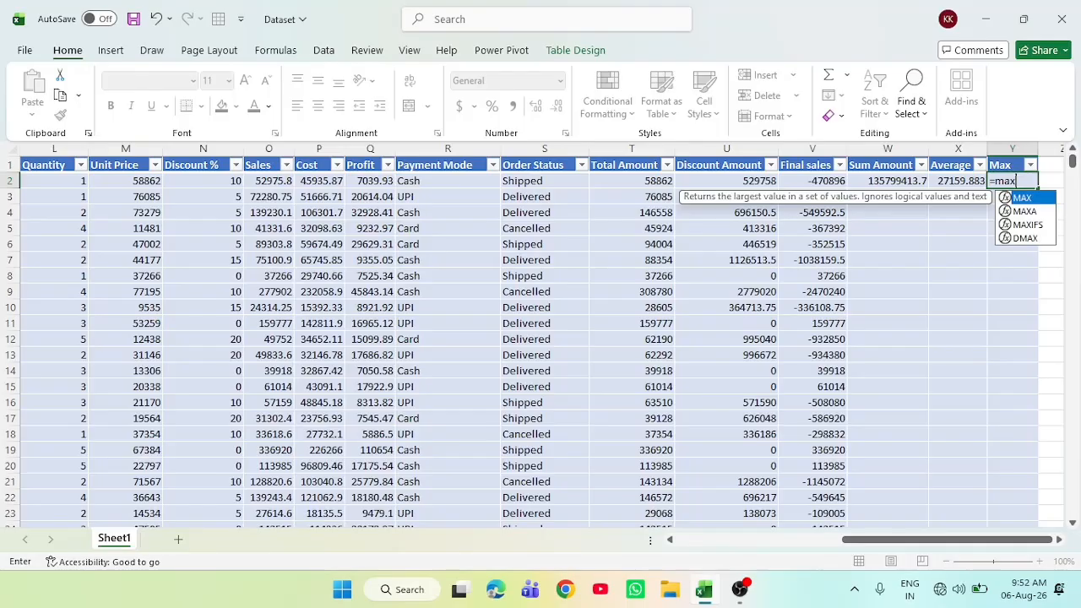
{"action": "type", "text": "(q:"}
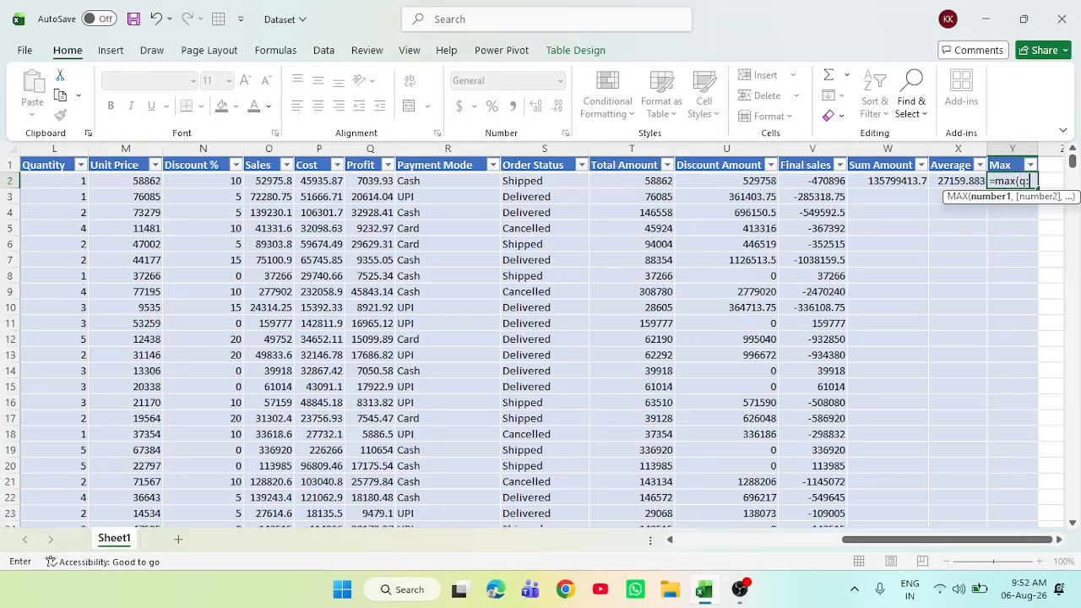
{"action": "type", "text": "q"}
{"action": "key", "text": "Return"}
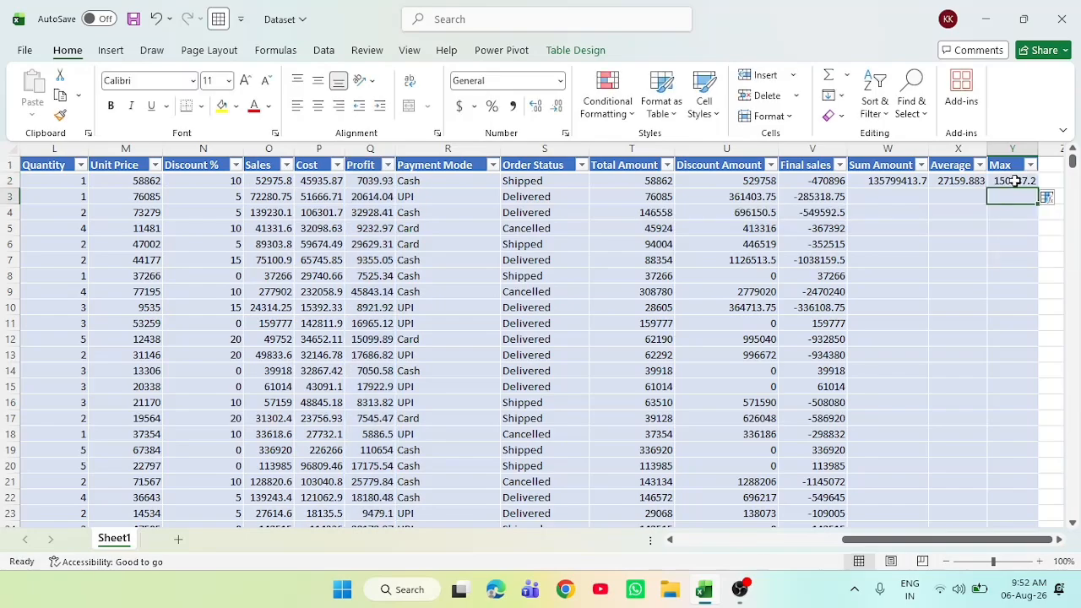
Add a "Min" header in Z1 and calculate the minimum of the entire Profit column in Z2 using the range Q:Q
{"action": "left_click", "coordinate": [1046, 165]}
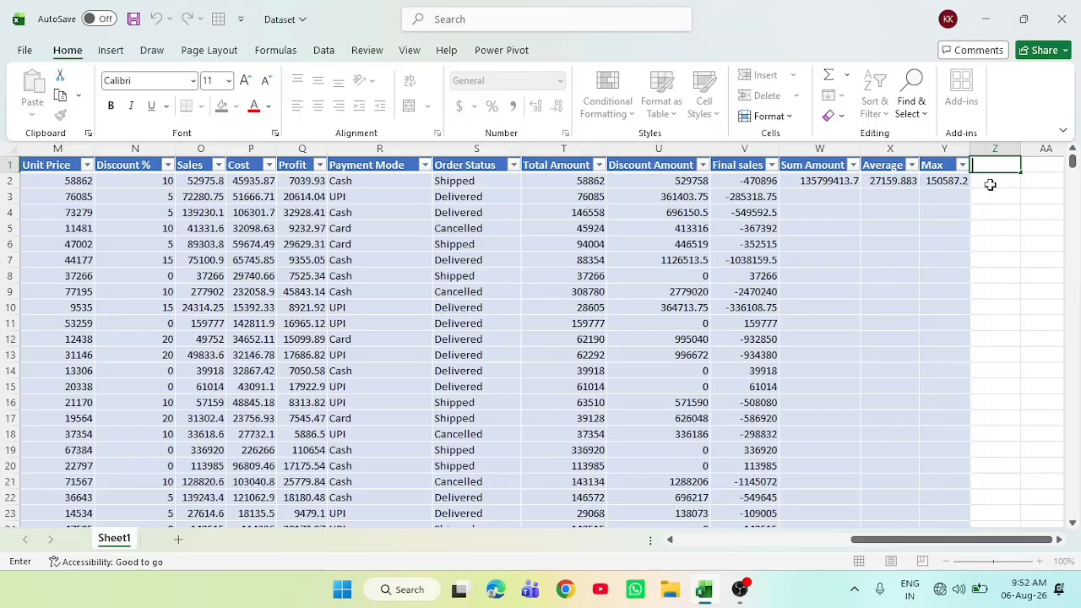
{"action": "type", "text": "Min"}
{"action": "key", "text": "Return"}
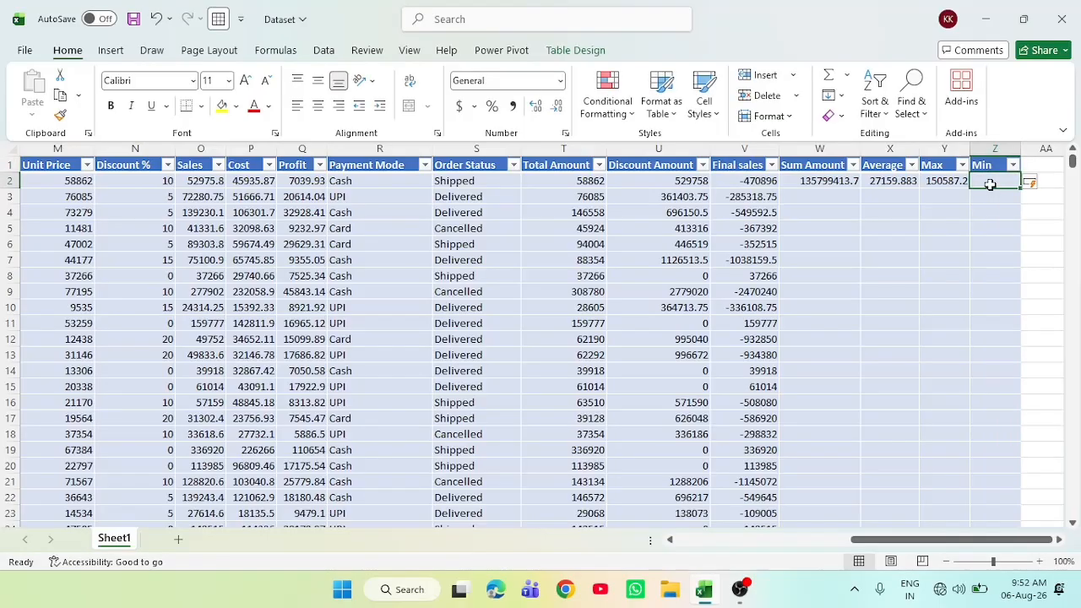
{"action": "type", "text": "=,in"}
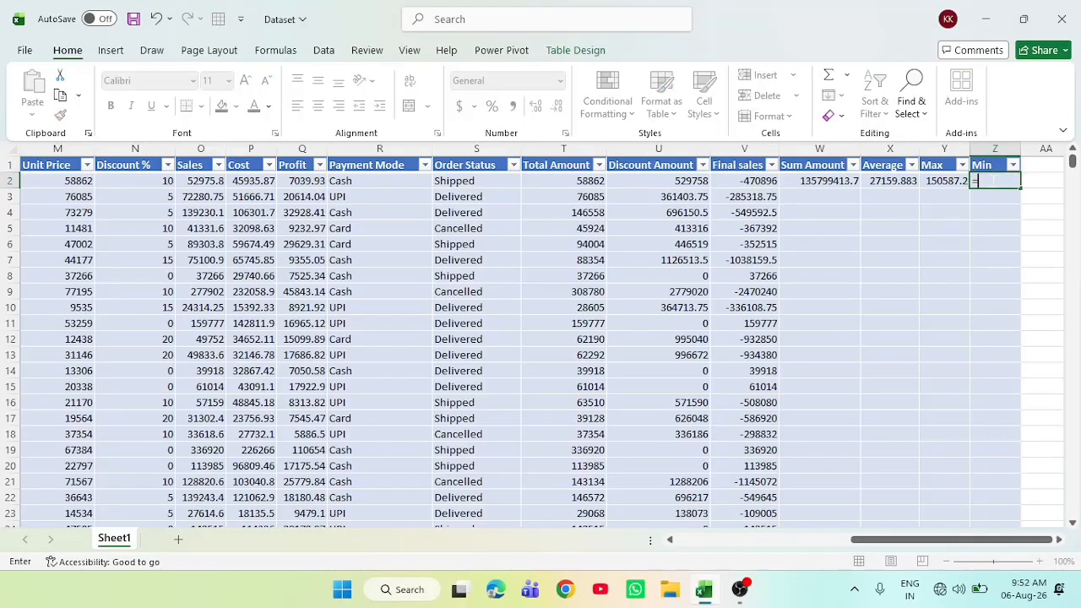
{"action": "key", "text": "BackSpace"}
{"action": "key", "text": "BackSpace"}
{"action": "type", "text": "min("}
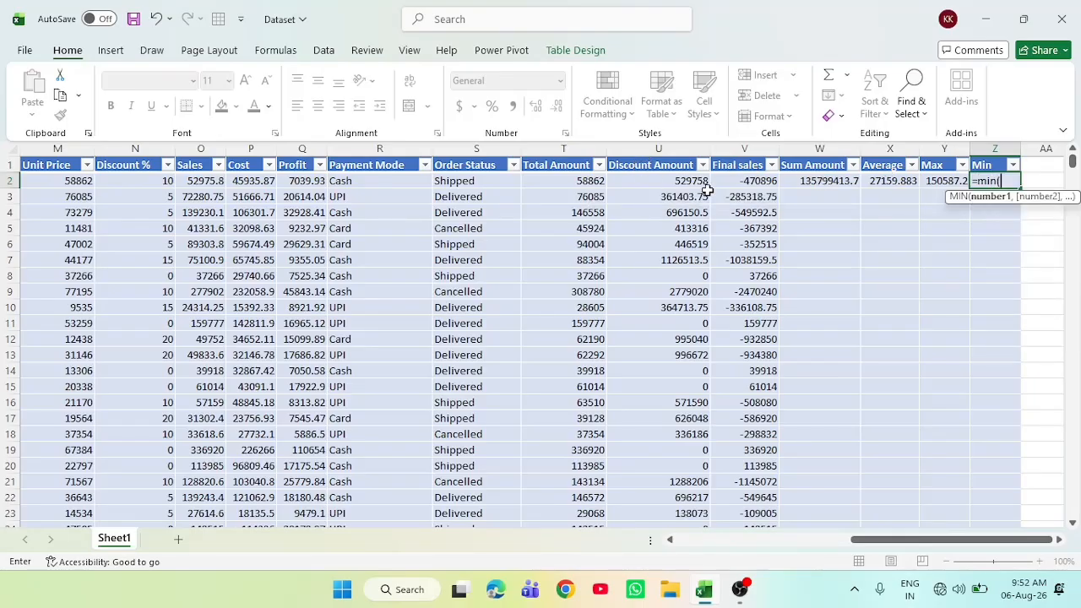
{"action": "type", "text": "Q"}
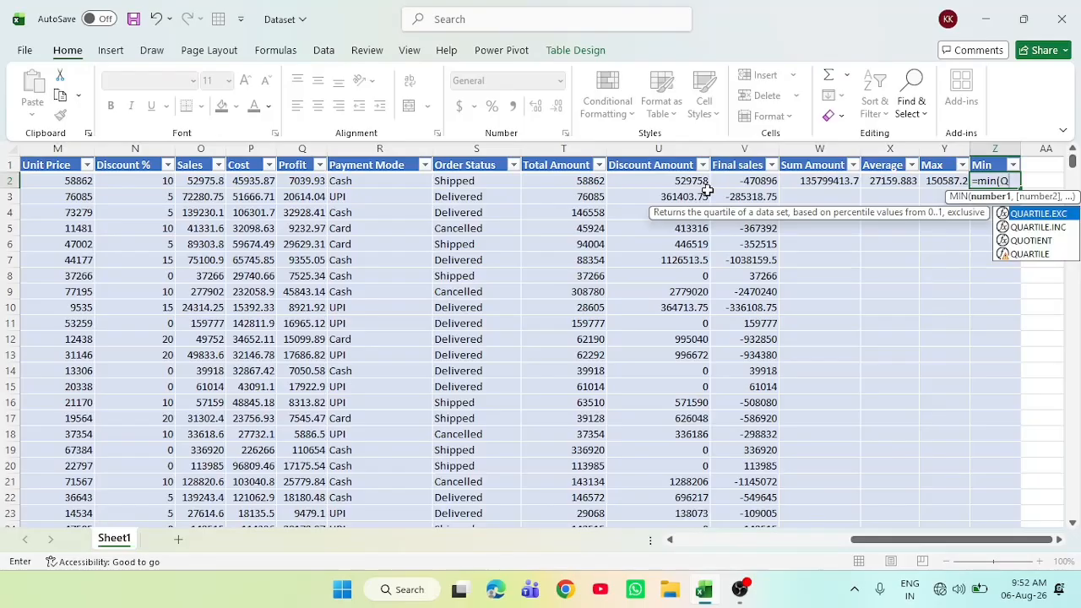
{"action": "type", "text": ":Q)"}
{"action": "key", "text": "Return"}
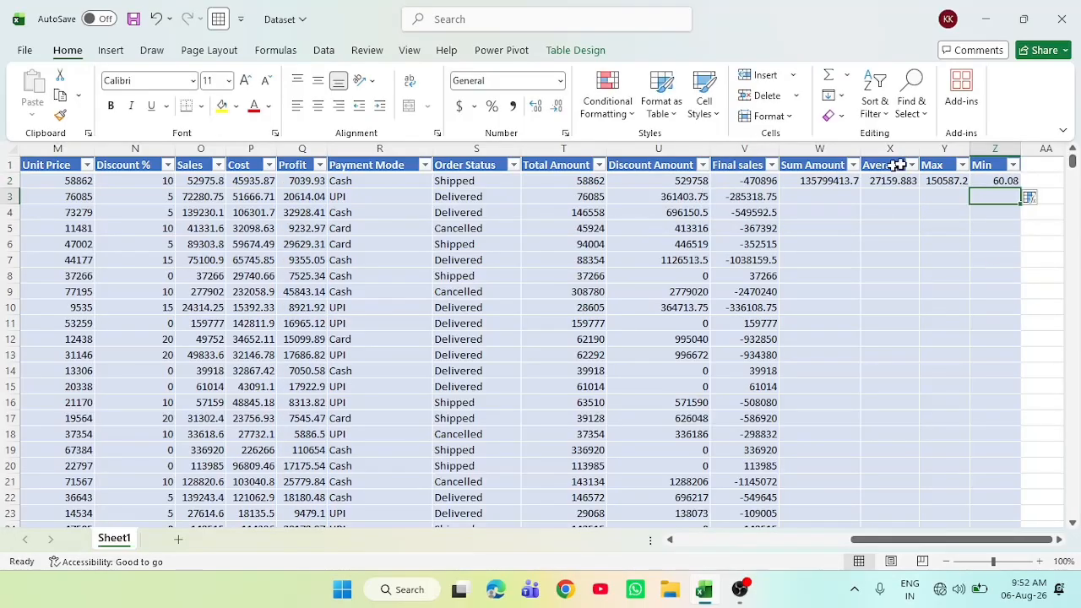
Add a "Count" header in AA1, directly after Min
{"action": "left_click", "coordinate": [1031, 163]}
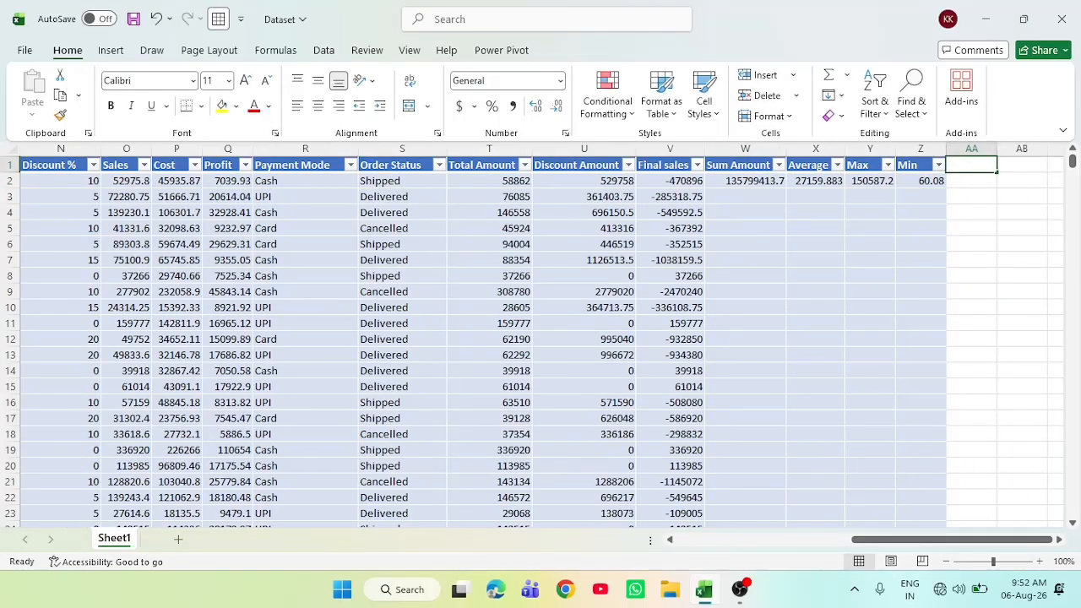
{"action": "double_click", "coordinate": [1032, 163]}
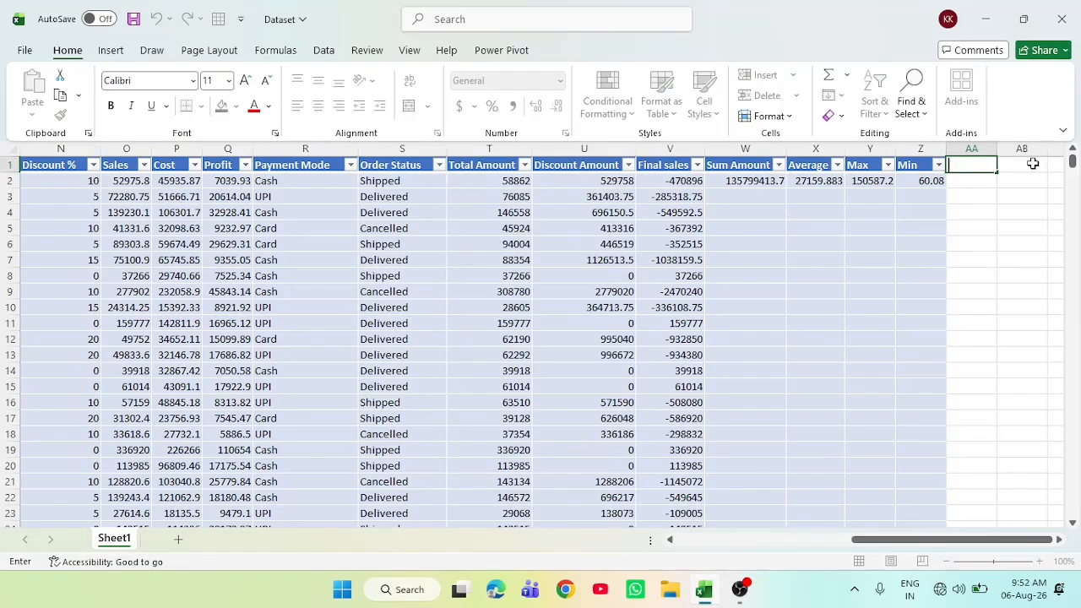
{"action": "type", "text": "Count"}
{"action": "key", "text": "Return"}
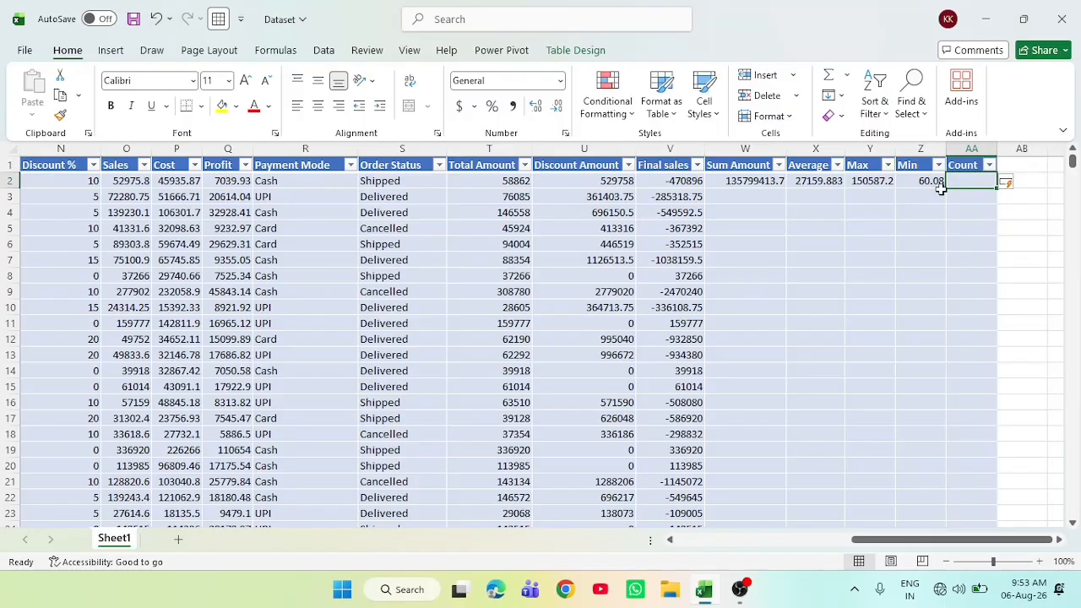
Enter a COUNT formula in AA2 over the entire column D using the range D:D
{"action": "double_click", "coordinate": [957, 178]}
{"action": "type", "text": "=s"}
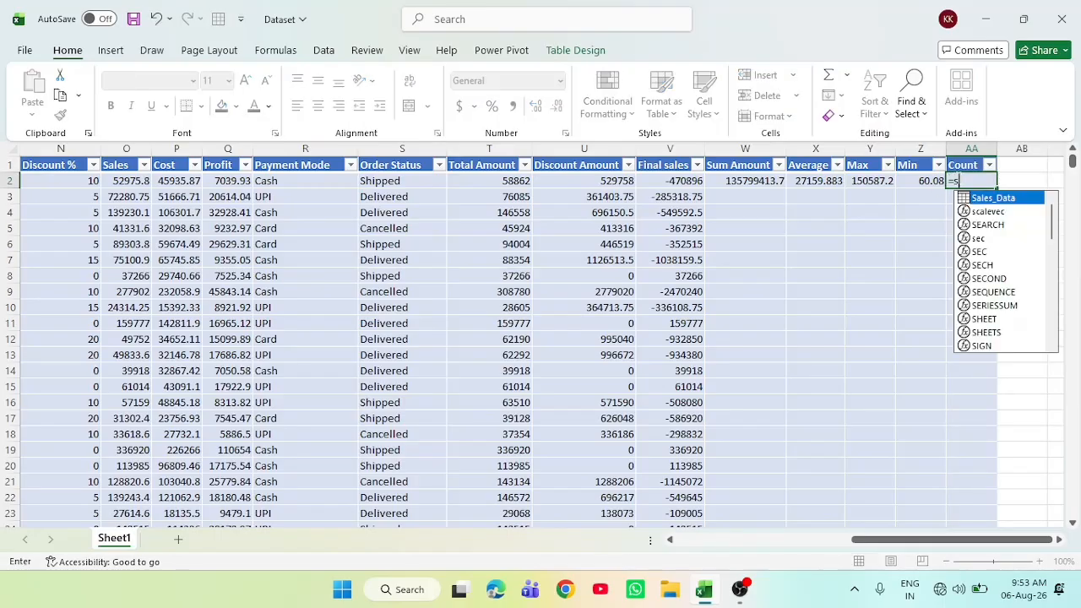
{"action": "key", "text": "BackSpace"}
{"action": "type", "text": "count"}
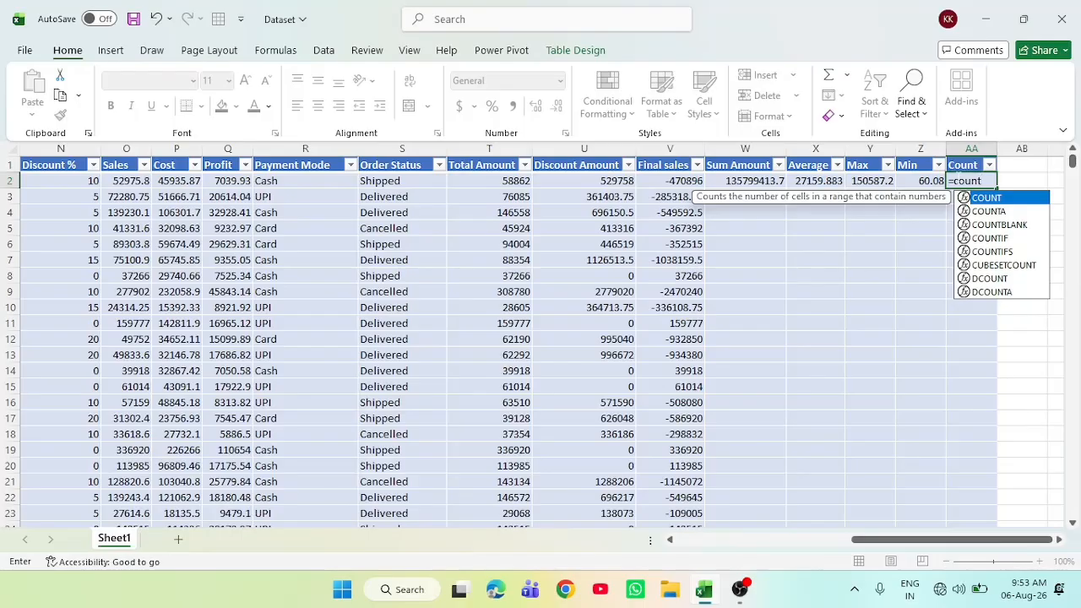
{"action": "type", "text": "("}
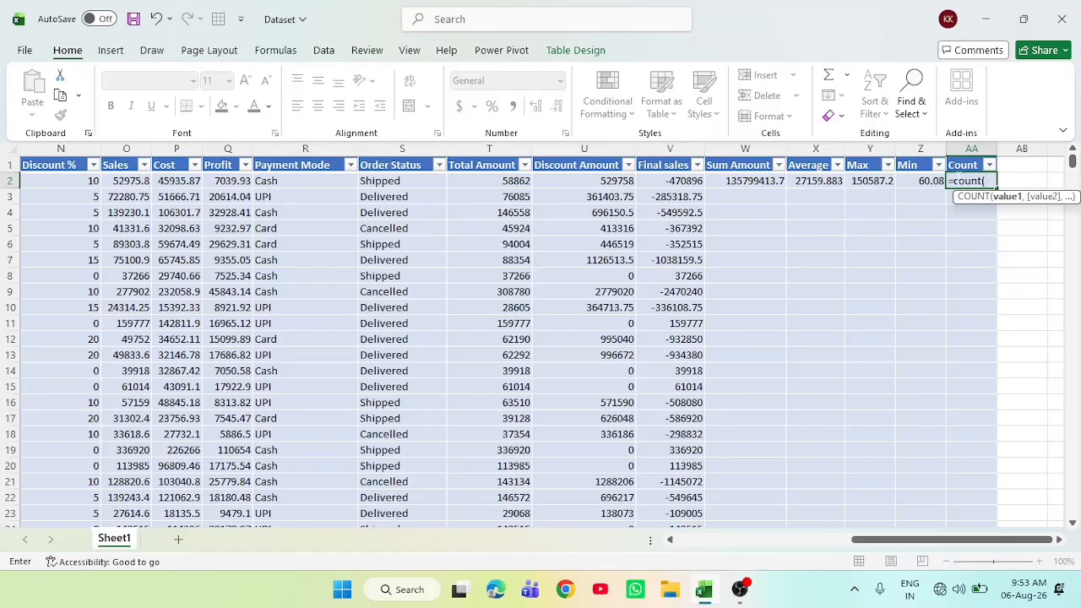
{"action": "type", "text": "d:d"}
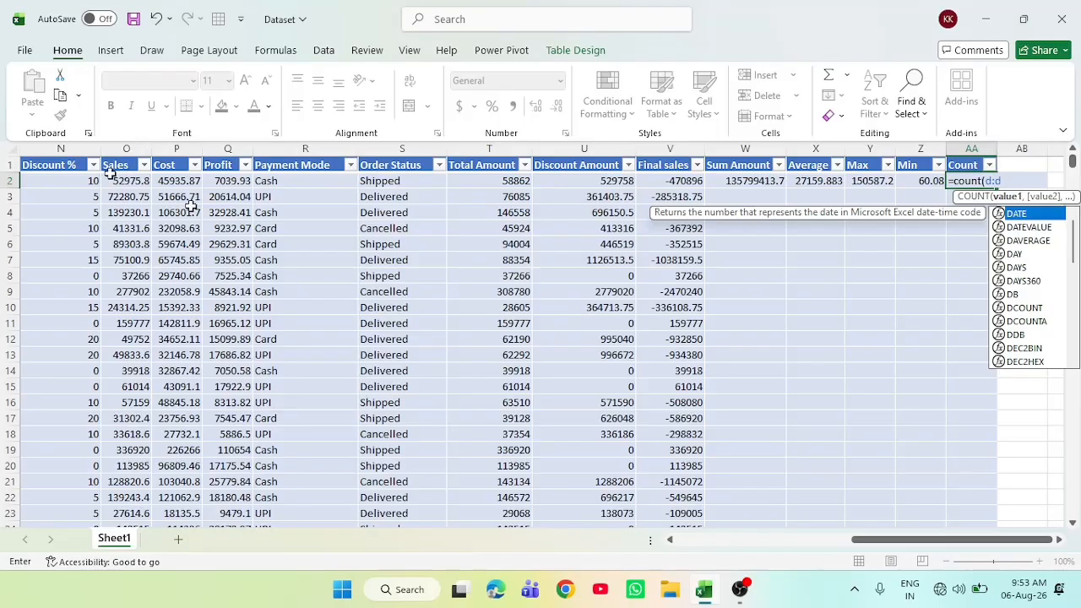
{"action": "left_click_drag", "start_coordinate": [864, 542], "coordinate": [937, 596]}
{"action": "key", "text": "Return"}
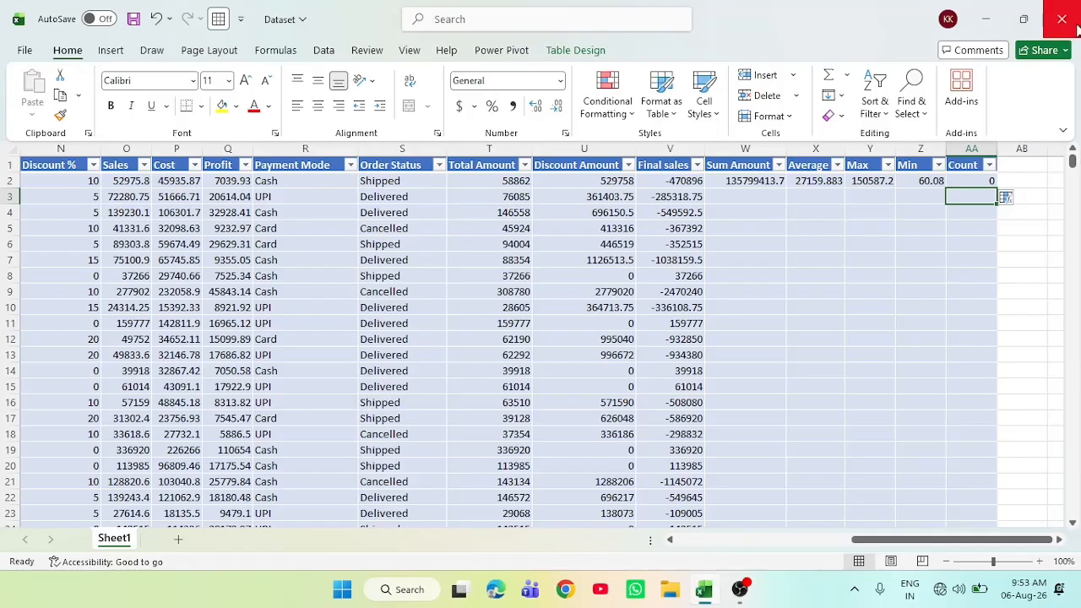
Change the function in the AA2 formula so it counts all non-empty cells of column D, including text
{"action": "double_click", "coordinate": [976, 180]}
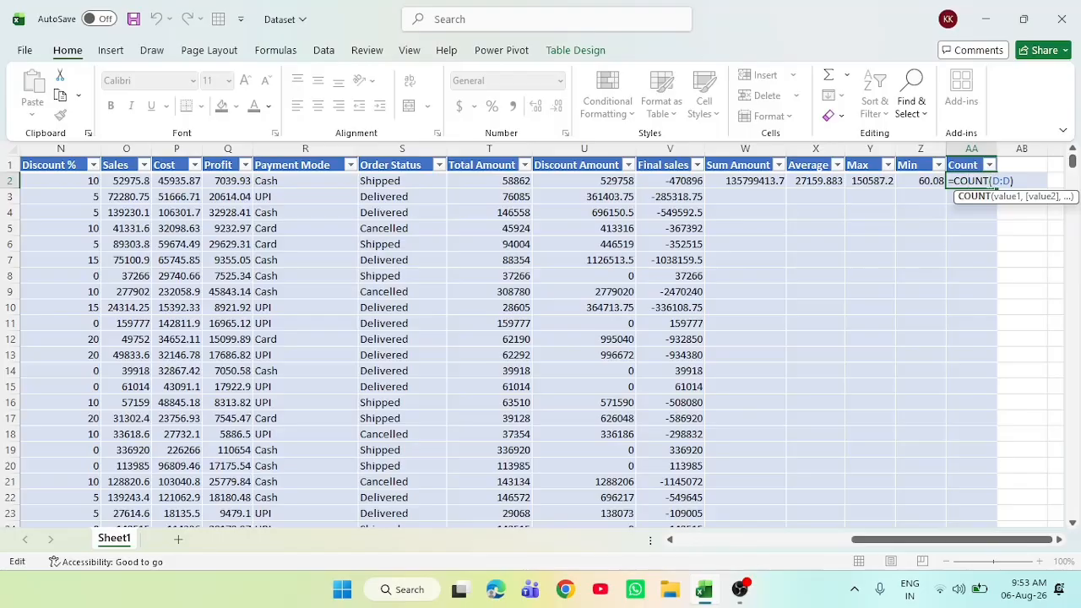
{"action": "left_click", "coordinate": [987, 181]}
{"action": "key", "text": "Return"}
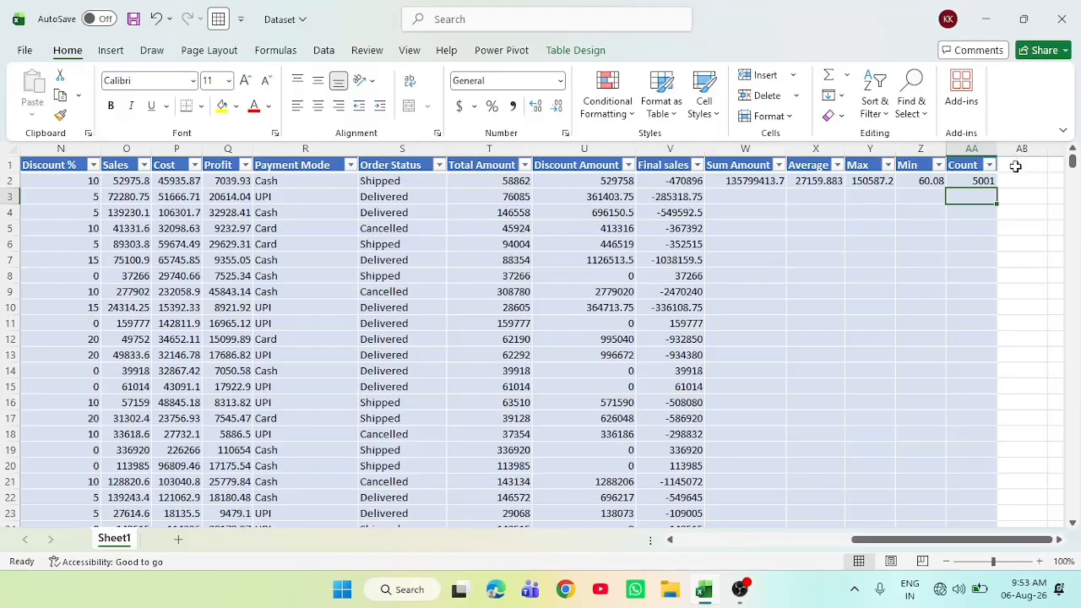
Add an "if formula" header in AB1, directly after Count, and widen the column to fit it
{"action": "double_click", "coordinate": [1016, 166]}
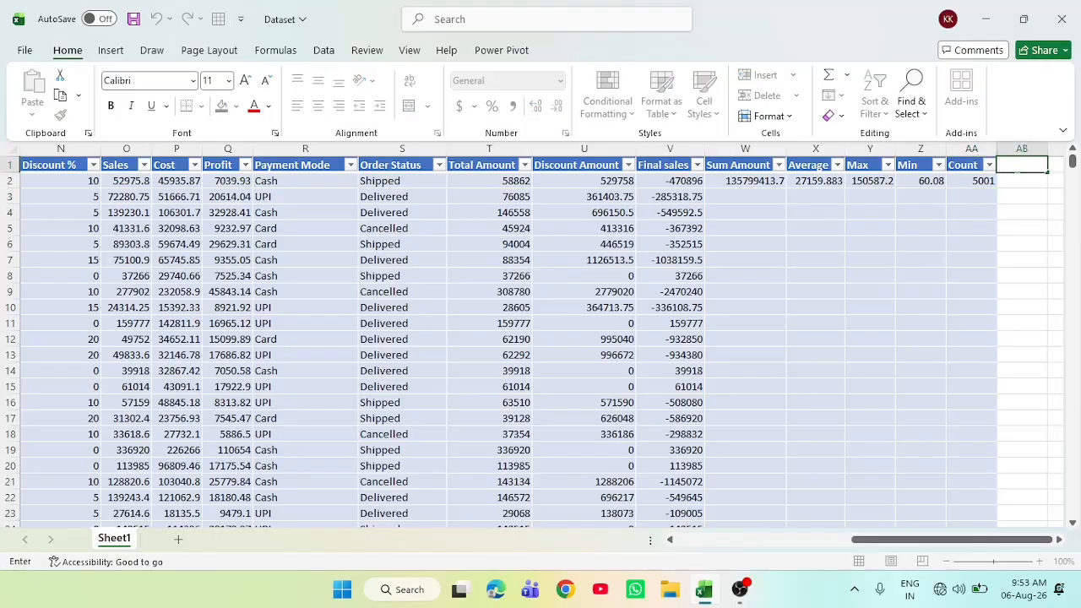
{"action": "type", "text": "if formukla"}
{"action": "key", "text": "BackSpace"}
{"action": "key", "text": "BackSpace"}
{"action": "key", "text": "BackSpace"}
{"action": "type", "text": "la"}
{"action": "key", "text": "Return"}
{"action": "left_click_drag", "start_coordinate": [1047, 151], "coordinate": [1063, 150]}
Start an IF formula in AB2 with a nested AND function as its logical test
{"action": "type", "text": "=if"}
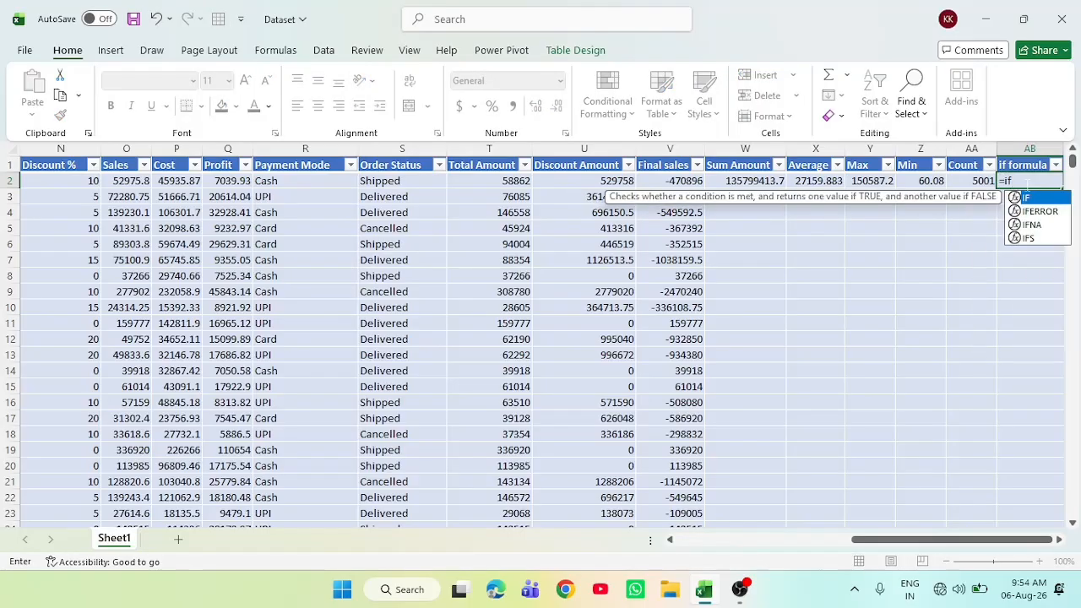
{"action": "type", "text": "("}
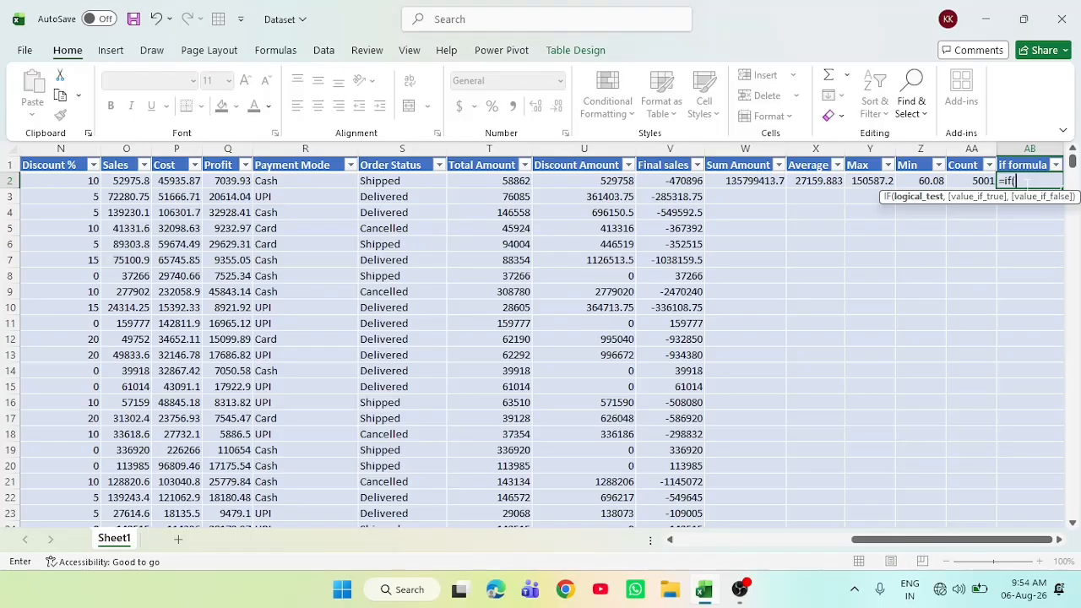
{"action": "type", "text": "and"}
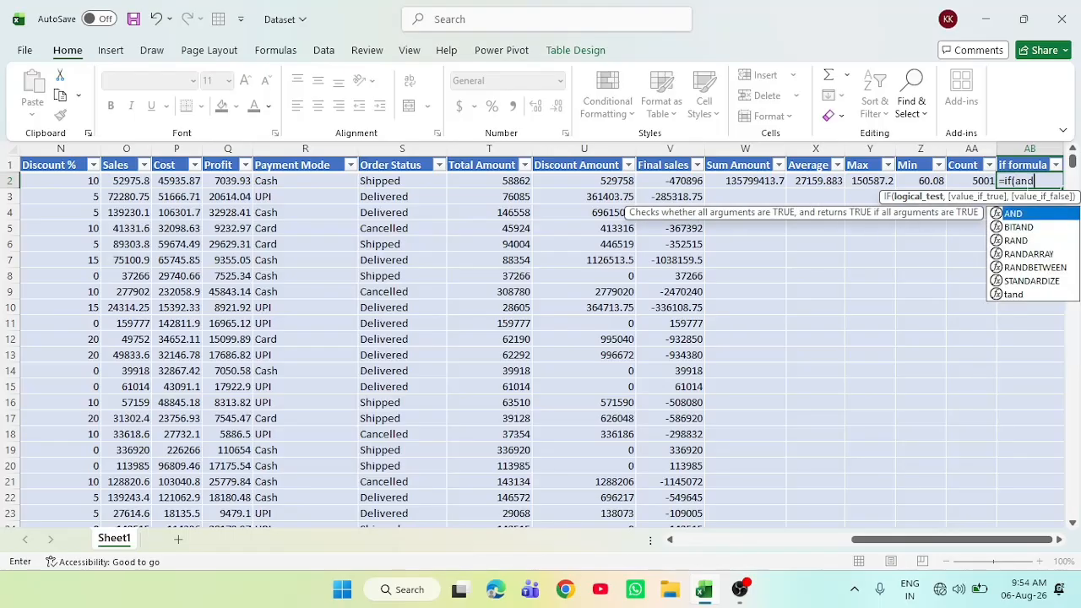
{"action": "type", "text": "\\"}
{"action": "key", "text": "BackSpace"}
{"action": "type", "text": "("}
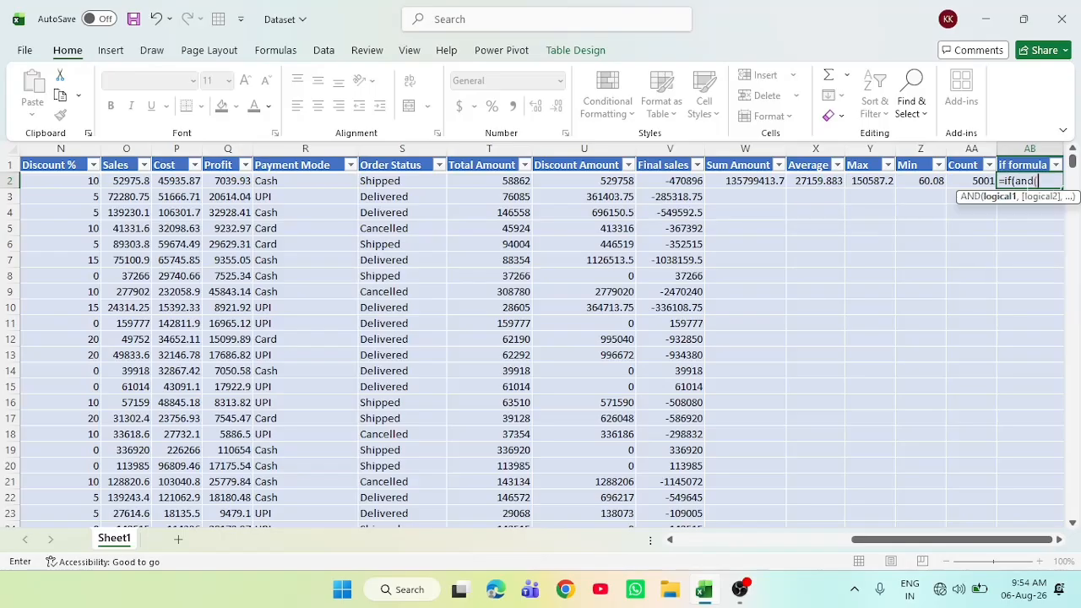
{"action": "left_click", "coordinate": [236, 181]}
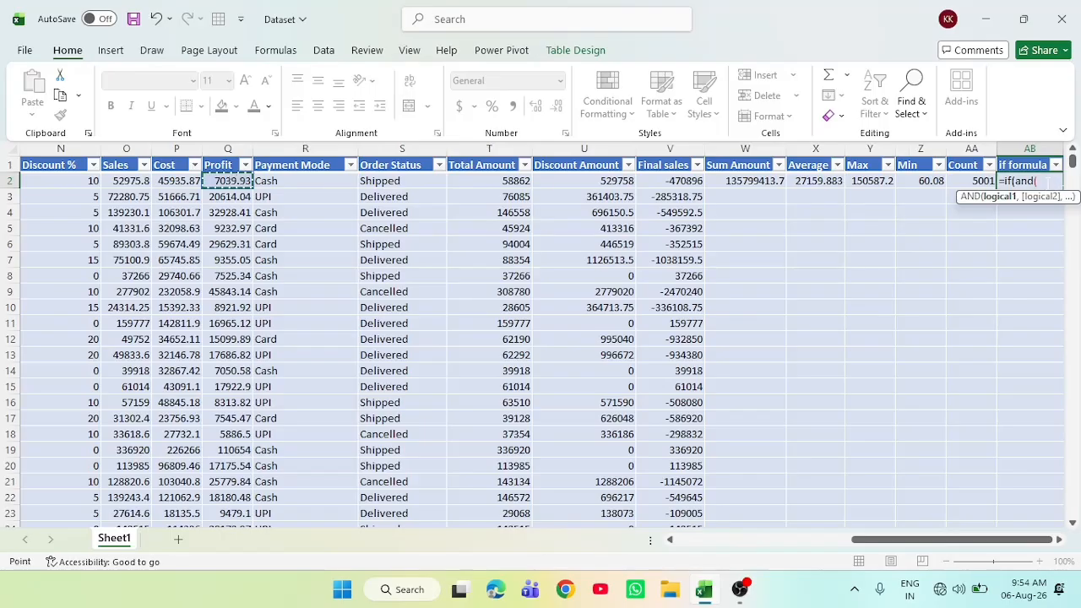
{"action": "left_click", "coordinate": [1050, 182]}
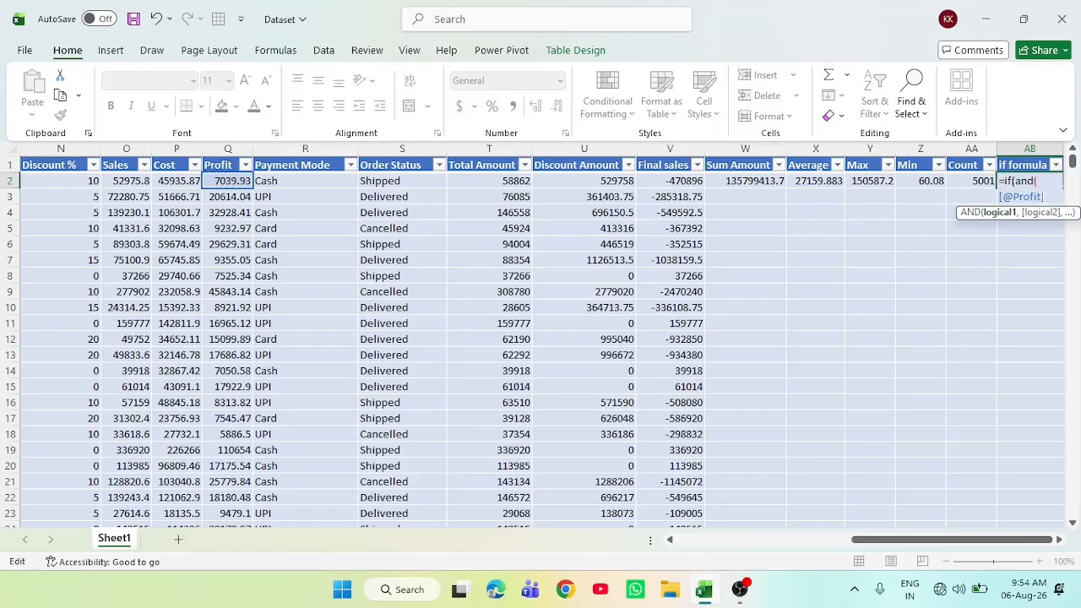
{"action": "key", "text": "BackSpace"}
{"action": "key", "text": "BackSpace"}
{"action": "key", "text": "BackSpace"}
{"action": "key", "text": "BackSpace"}
{"action": "key", "text": "BackSpace"}
{"action": "key", "text": "BackSpace"}
{"action": "key", "text": "BackSpace"}
{"action": "key", "text": "BackSpace"}
{"action": "key", "text": "BackSpace"}
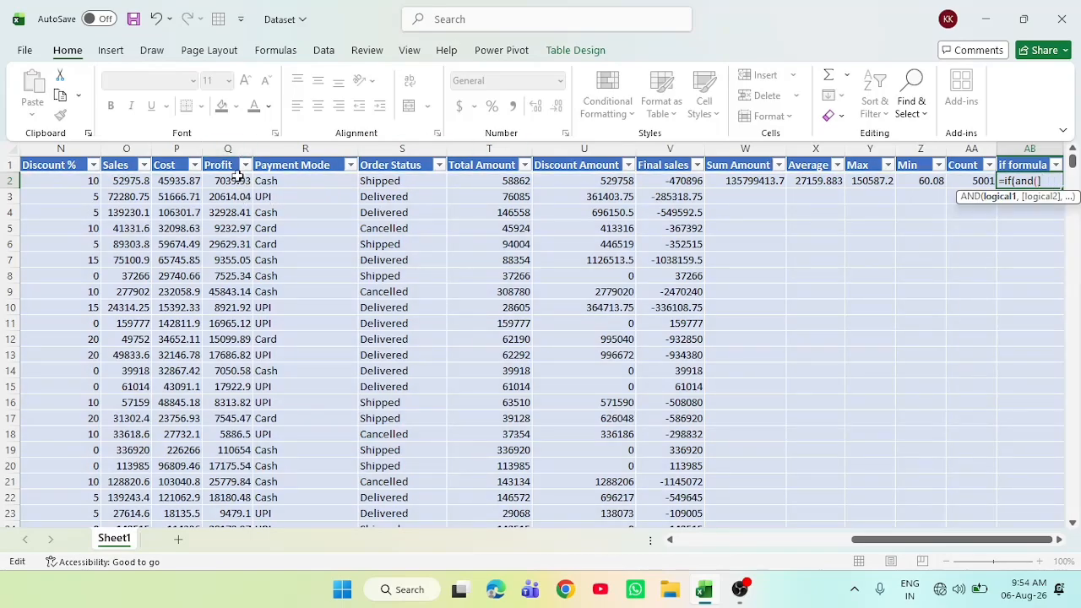
Add two AND conditions to the AB2 formula: Profit of the row greater than 50000 and L2 at least 3
{"action": "left_click", "coordinate": [238, 179]}
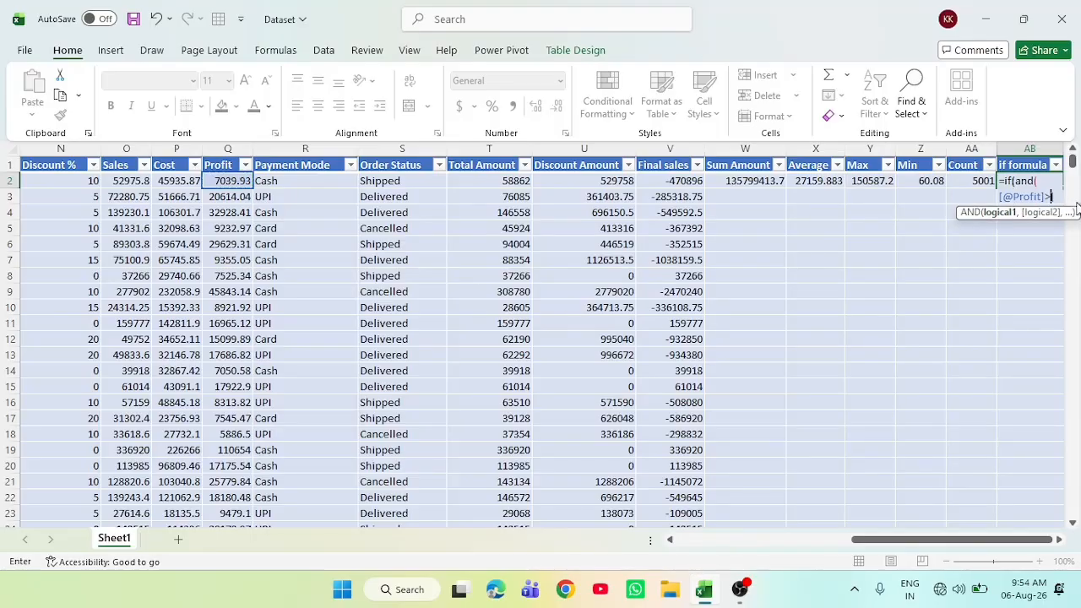
{"action": "type", "text": ">"}
{"action": "type", "text": "0000"}
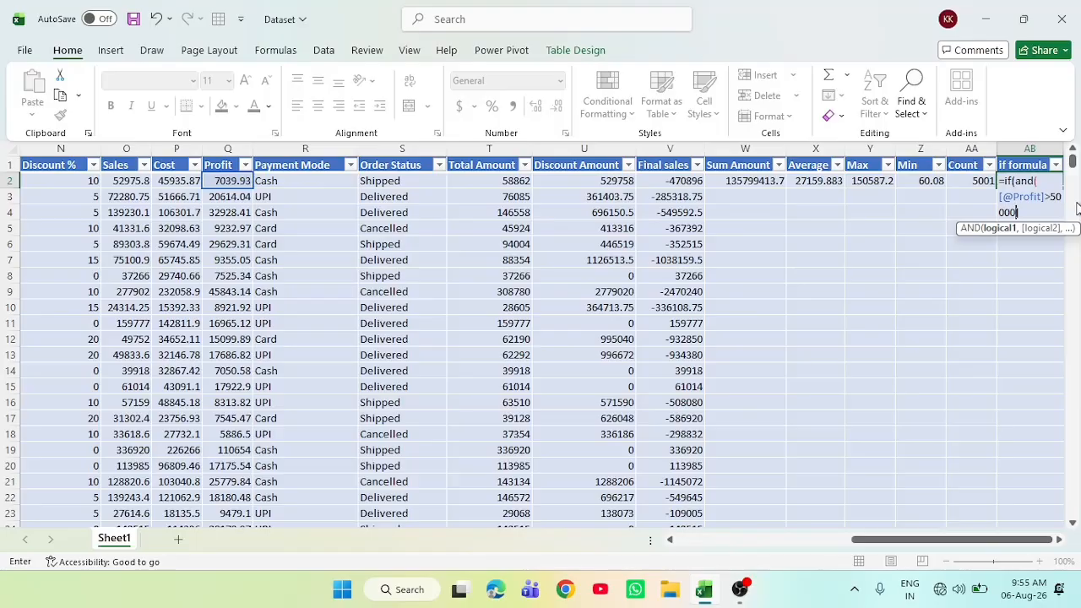
{"action": "type", "text": ",l2"}
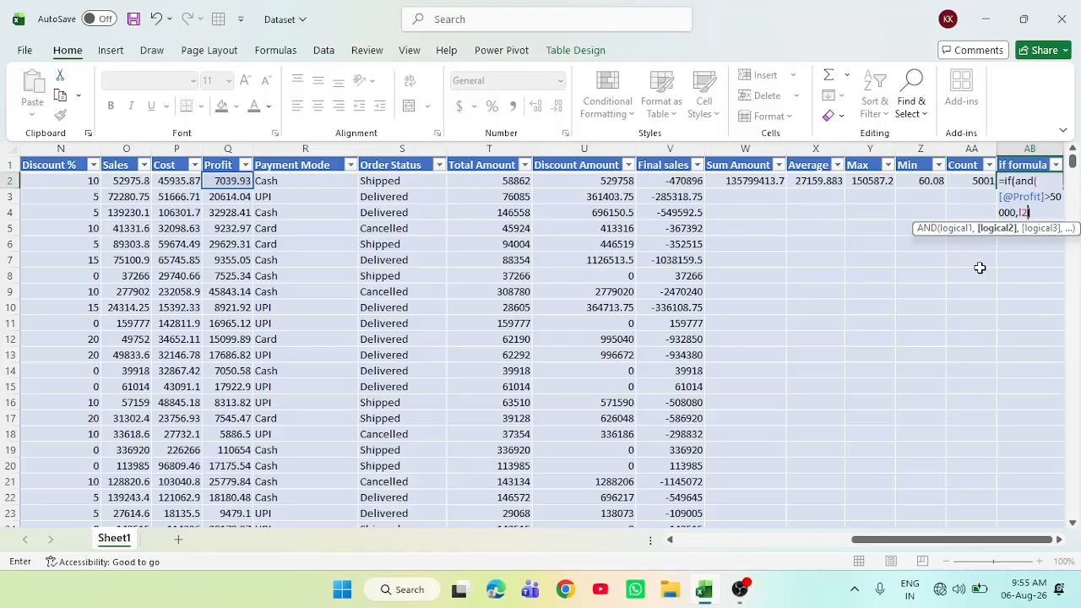
{"action": "left_click_drag", "start_coordinate": [945, 542], "coordinate": [974, 572]}
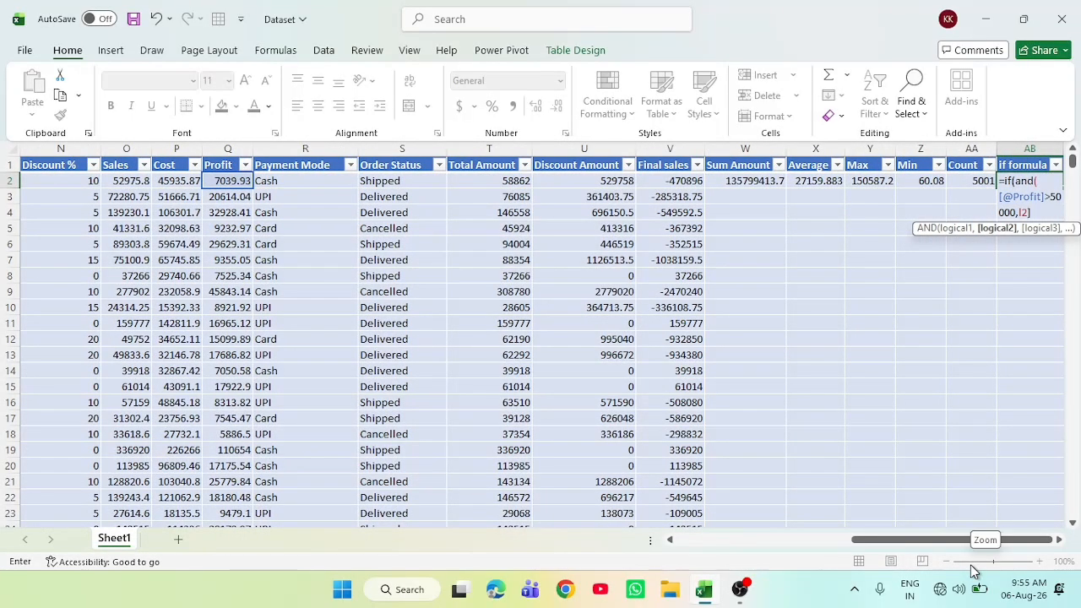
{"action": "type", "text": ">"}
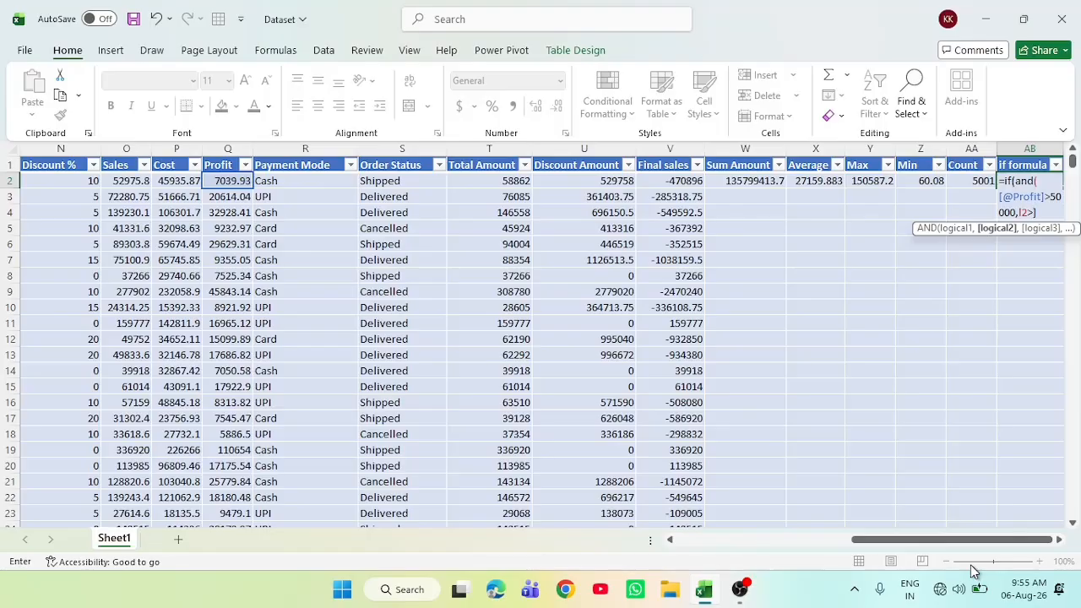
{"action": "type", "text": "=3]"}
Try to complete the AB2 formula with the results "Good" and Normal and commit it
{"action": "type", "text": ",\""}
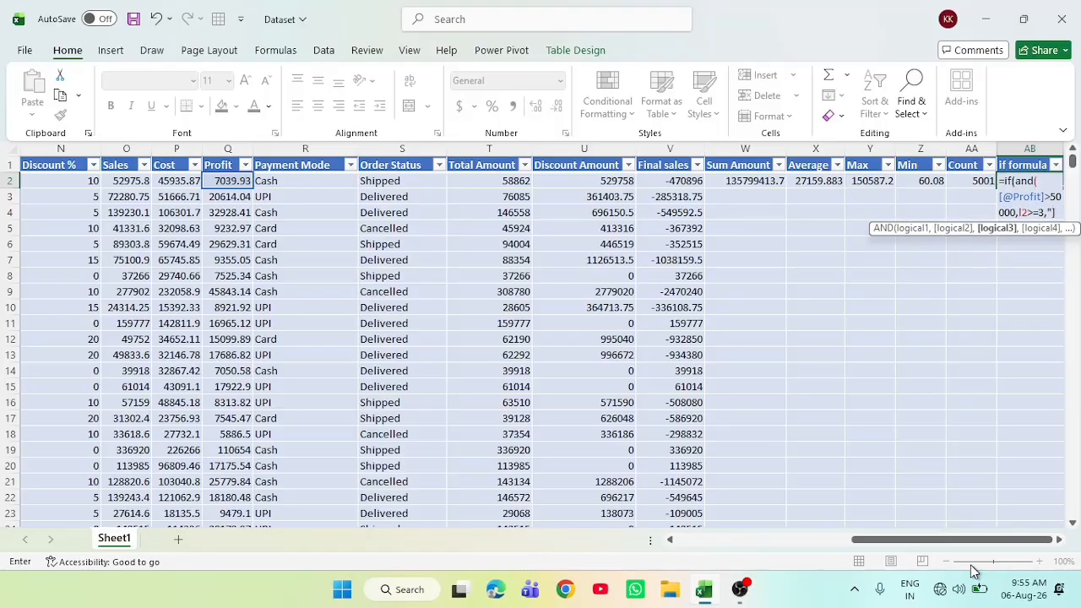
{"action": "type", "text": "Good"}
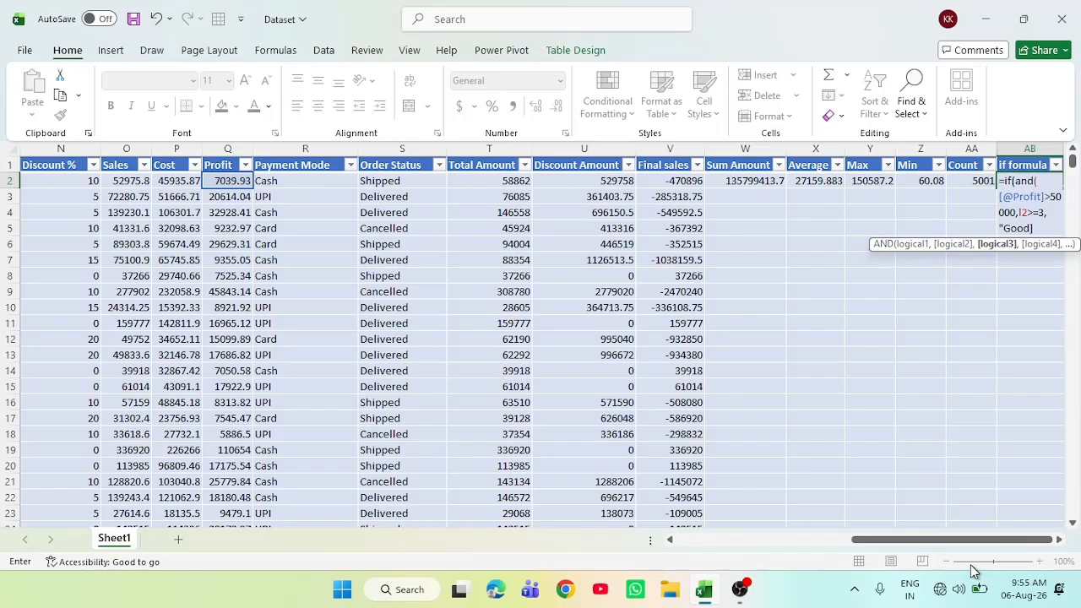
{"action": "type", "text": "\","}
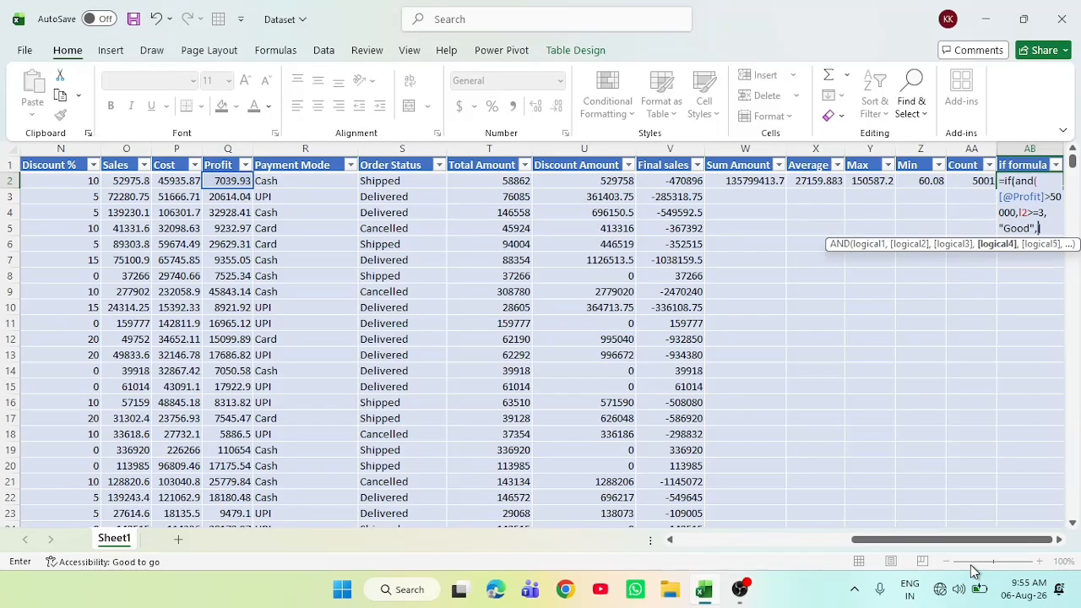
{"action": "type", "text": "Normal"}
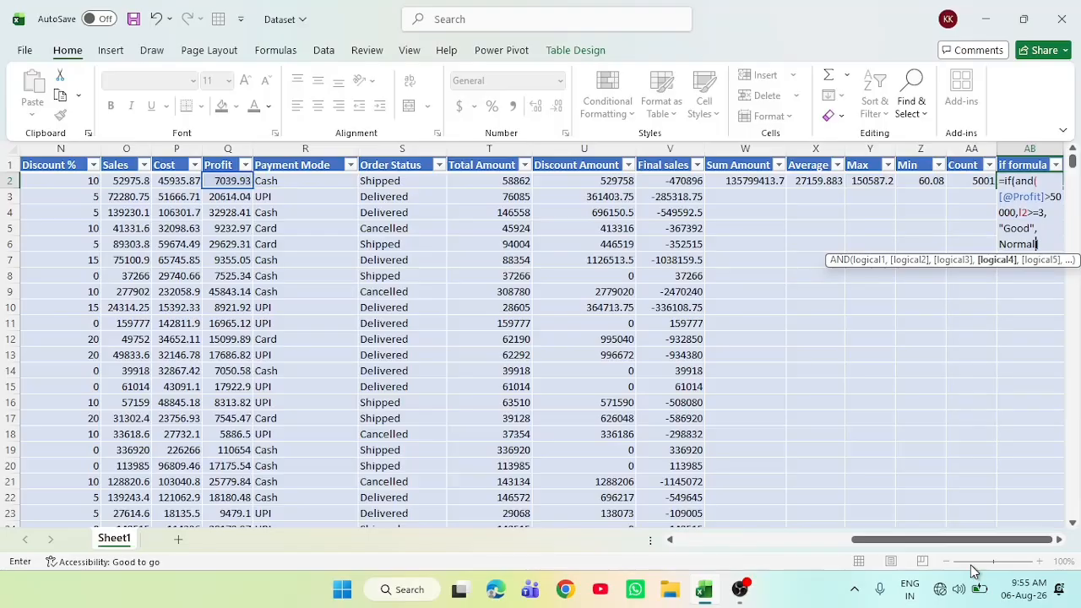
{"action": "type", "text": "\"))"}
{"action": "key", "text": "Return"}
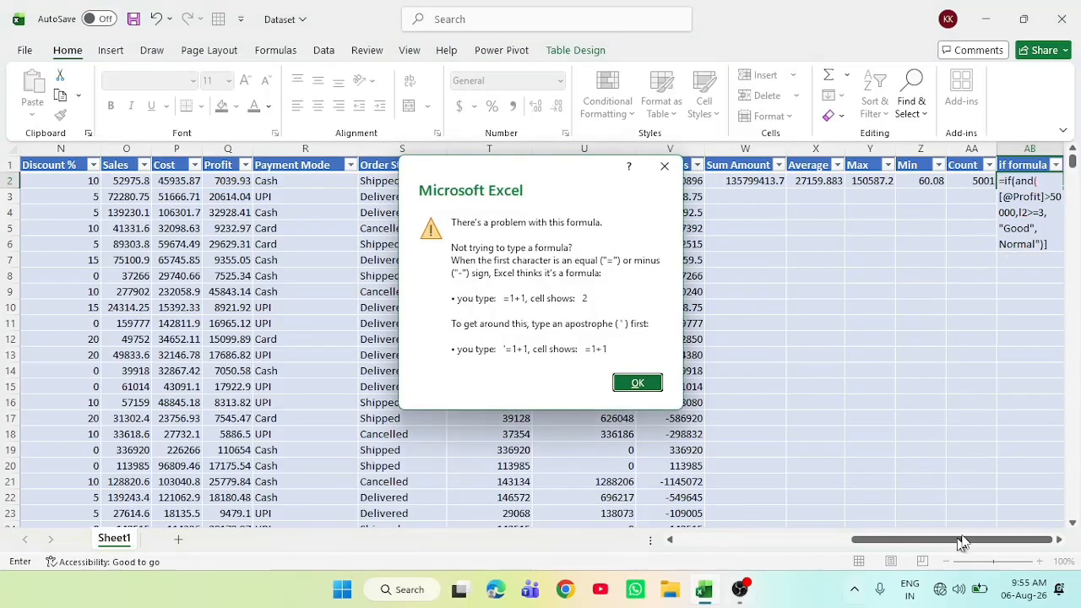
{"action": "left_click", "coordinate": [638, 383]}
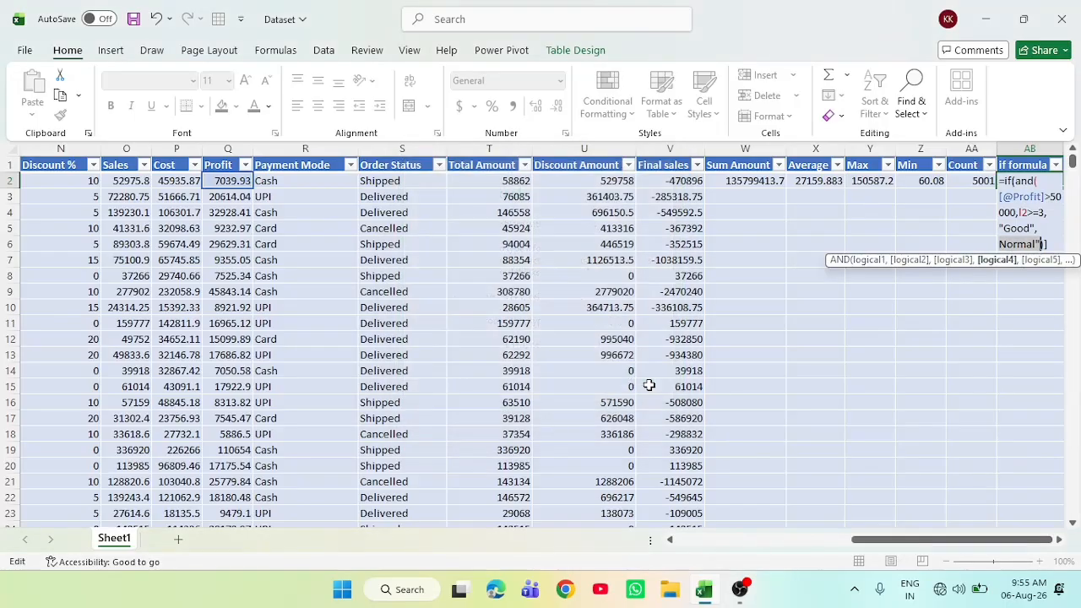
{"action": "left_click", "coordinate": [1054, 244]}
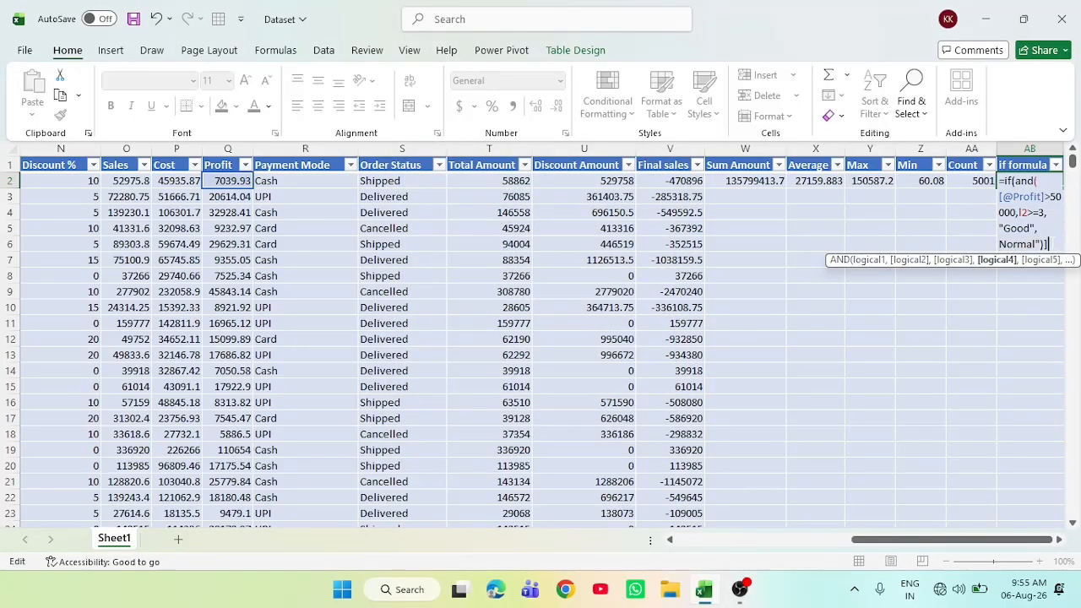
{"action": "key", "text": "Return"}
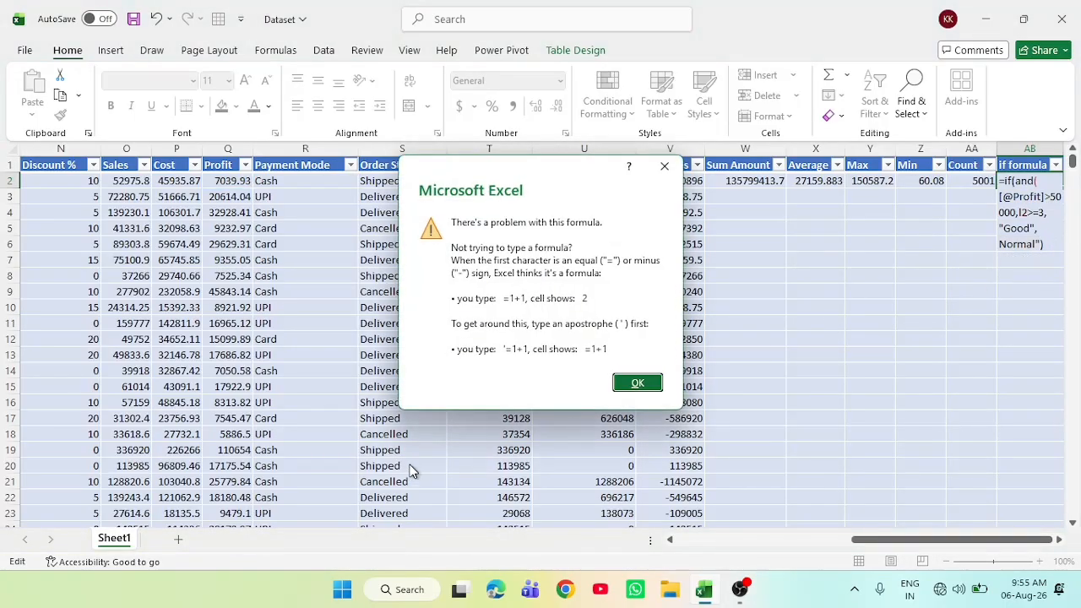
{"action": "left_click", "coordinate": [629, 385]}
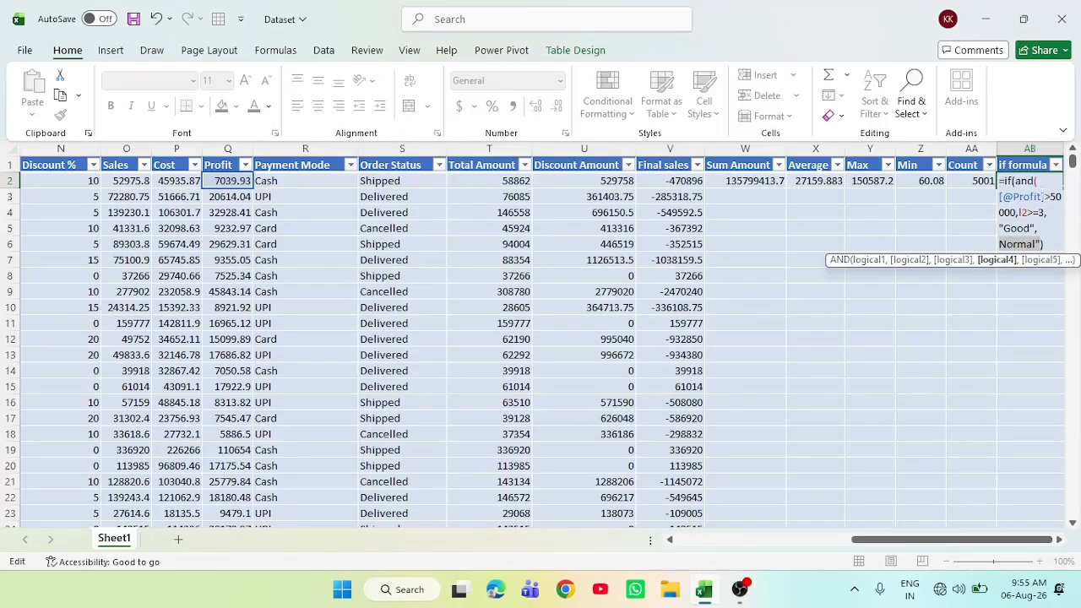
Replace the Profit column reference in the AB2 formula with q2 and try to commit it again
{"action": "left_click", "coordinate": [1050, 195]}
{"action": "key", "text": "BackSpace"}
{"action": "key", "text": "BackSpace"}
{"action": "key", "text": "BackSpace"}
{"action": "key", "text": "BackSpace"}
{"action": "key", "text": "BackSpace"}
{"action": "key", "text": "BackSpace"}
{"action": "key", "text": "BackSpace"}
{"action": "key", "text": "BackSpace"}
{"action": "key", "text": "BackSpace"}
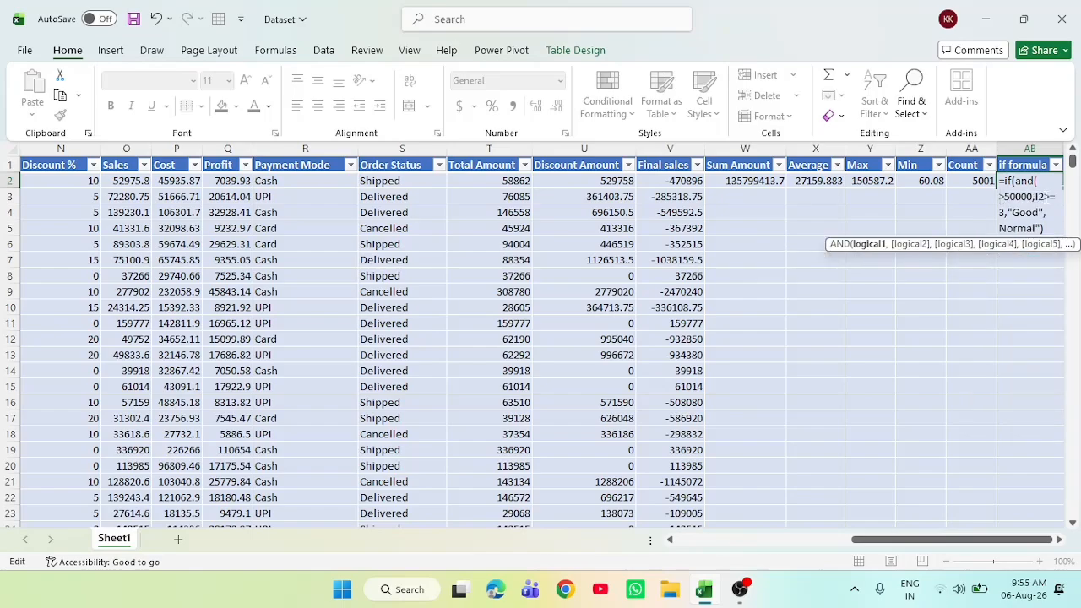
{"action": "type", "text": "q2"}
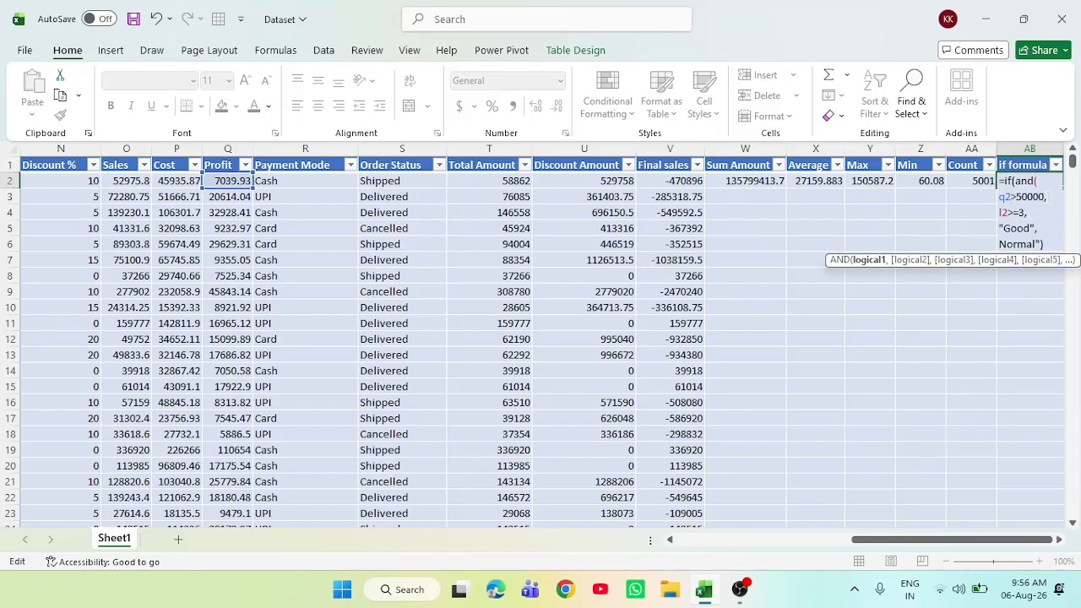
{"action": "key", "text": "Return"}
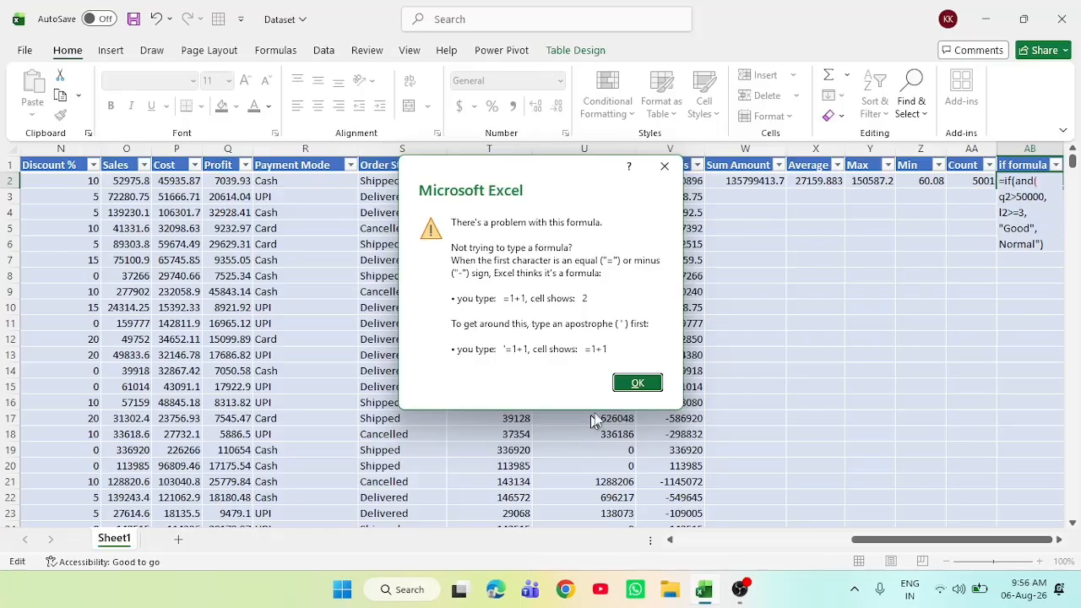
{"action": "left_click", "coordinate": [635, 385]}
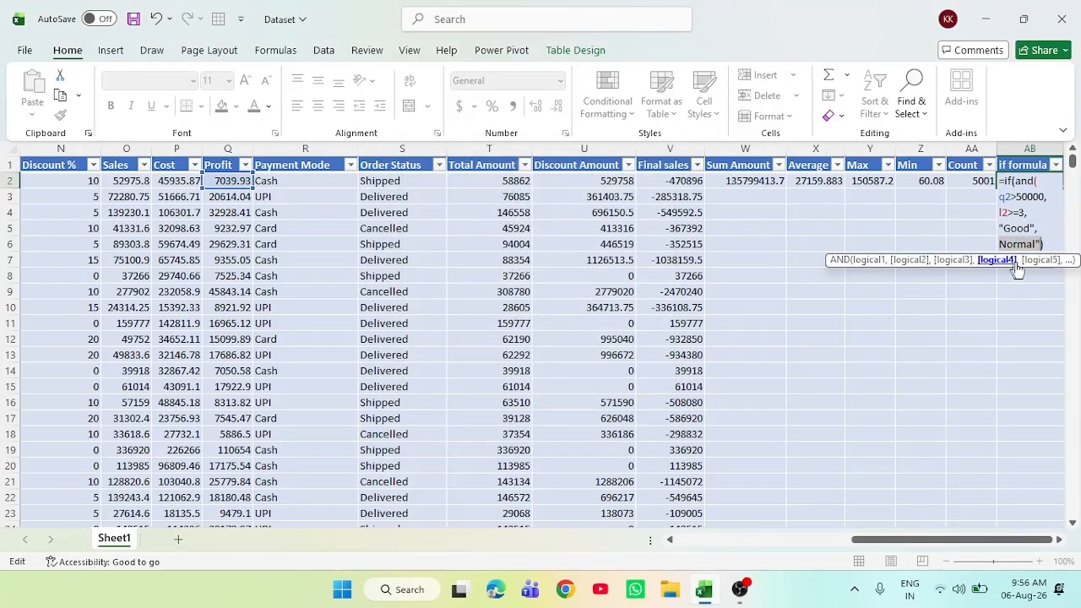
Remove the AND function and all its arguments from the AB2 formula, keeping only the opening of the IF function
{"action": "left_click_drag", "start_coordinate": [1050, 245], "coordinate": [1002, 196]}
{"action": "key", "text": "BackSpace"}
{"action": "key", "text": "BackSpace"}
{"action": "key", "text": "BackSpace"}
{"action": "key", "text": "BackSpace"}
{"action": "key", "text": "BackSpace"}
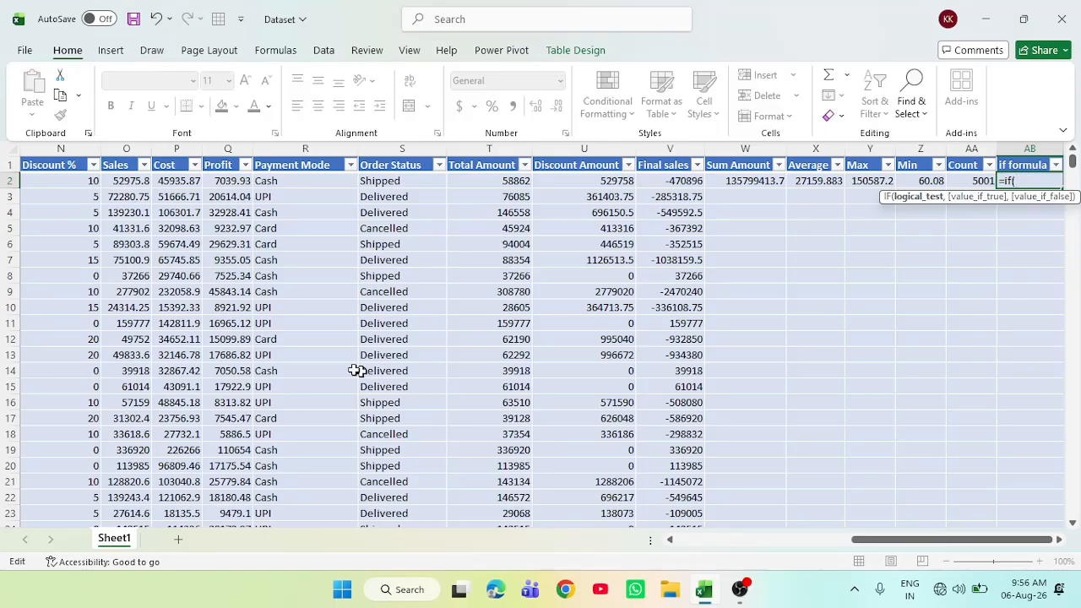
Complete the AB2 IF formula to return "High" when the row's Profit is greater than 50000, otherwise "Low"
{"action": "left_click", "coordinate": [237, 181]}
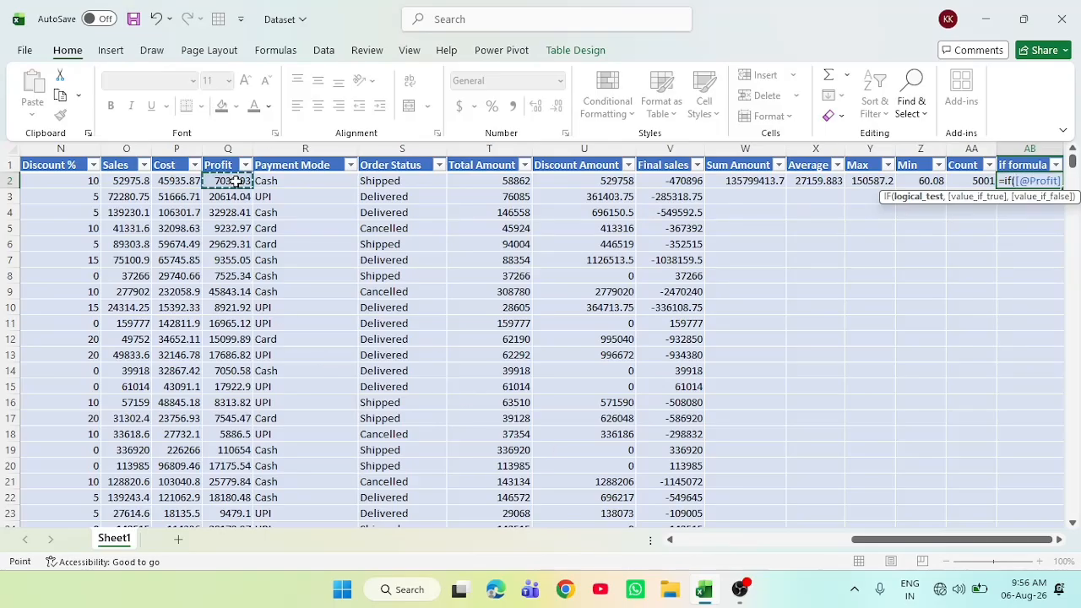
{"action": "type", "text": ">"}
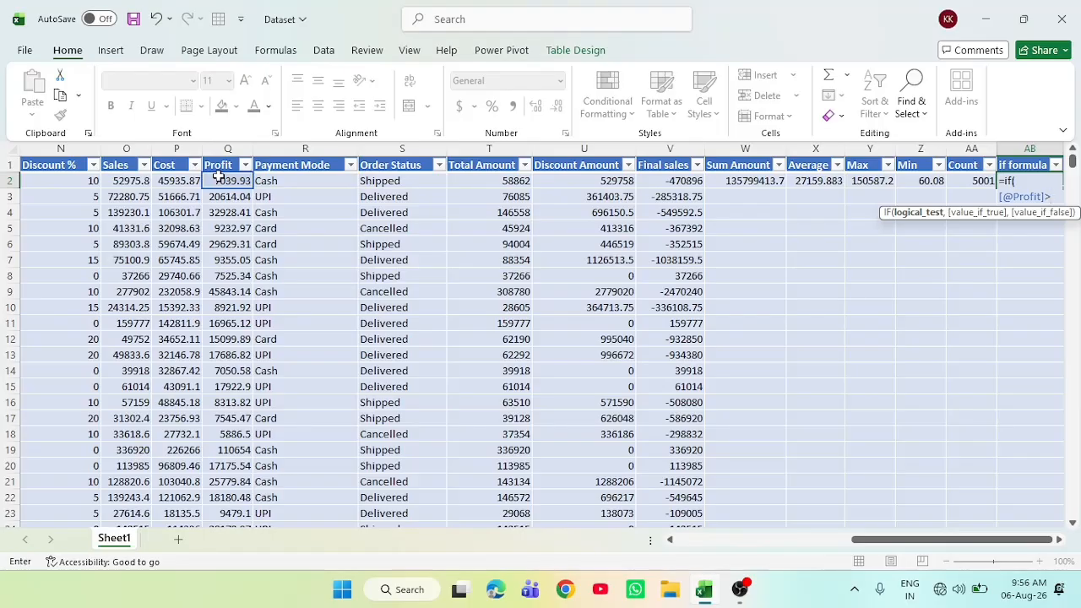
{"action": "type", "text": "5000"}
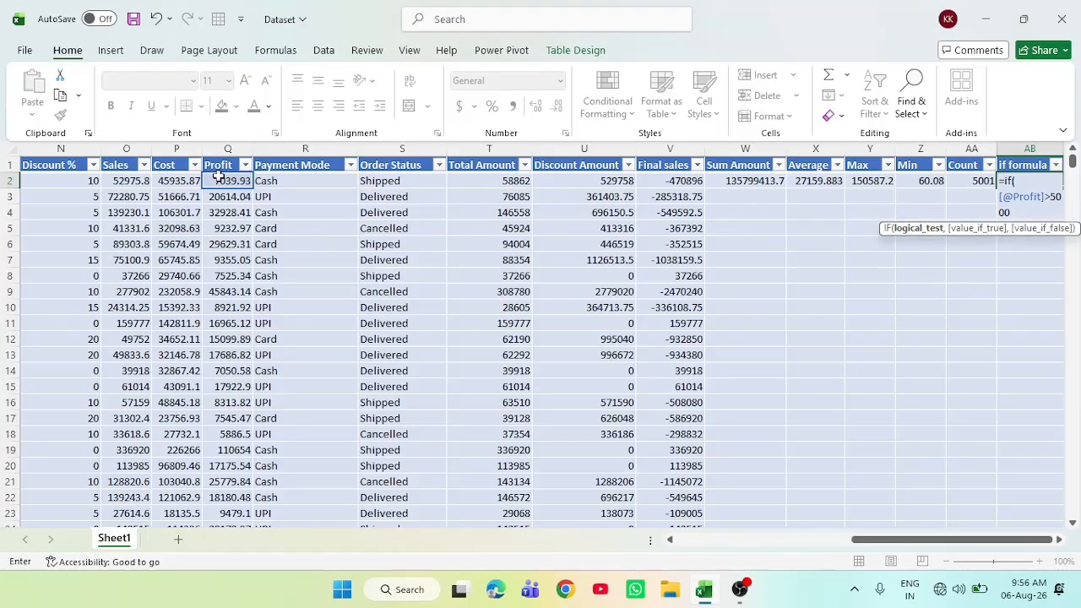
{"action": "type", "text": "0,\""}
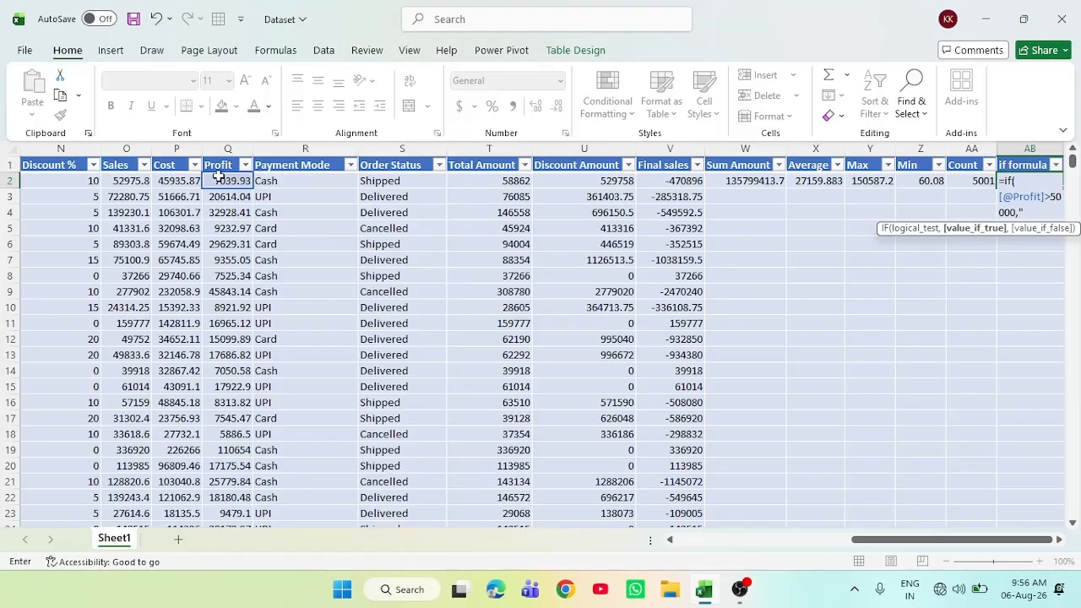
{"action": "type", "text": "High\",\"Lo"}
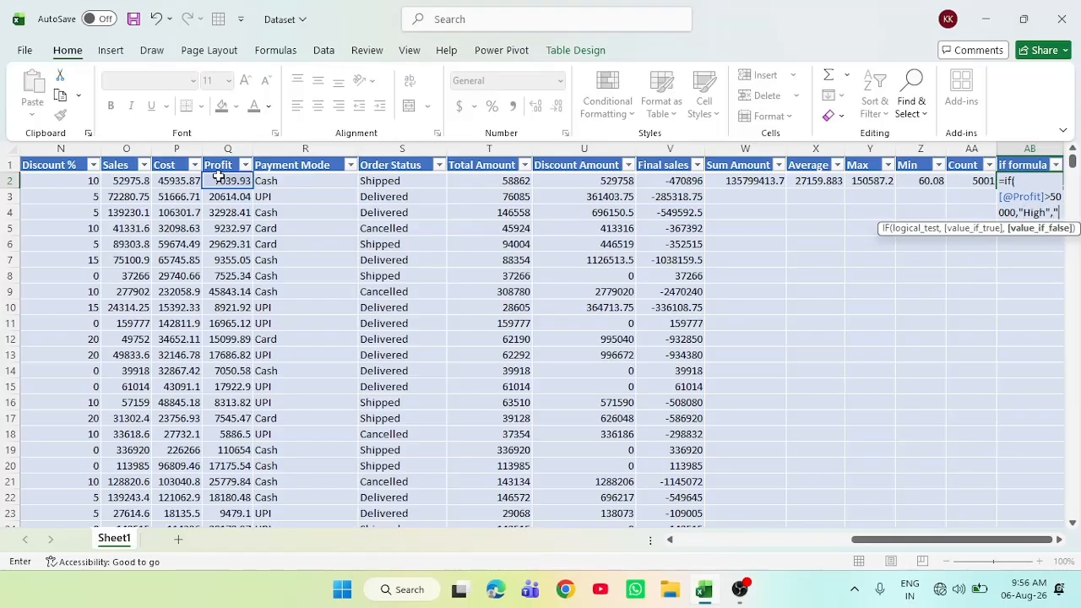
{"action": "type", "text": "w\")"}
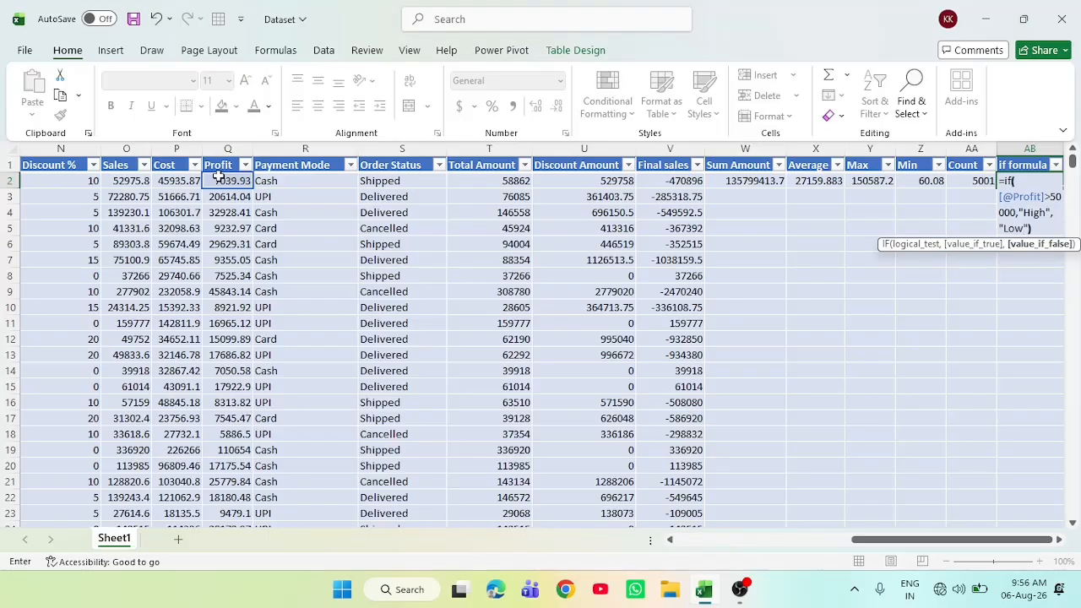
{"action": "key", "text": "Return"}
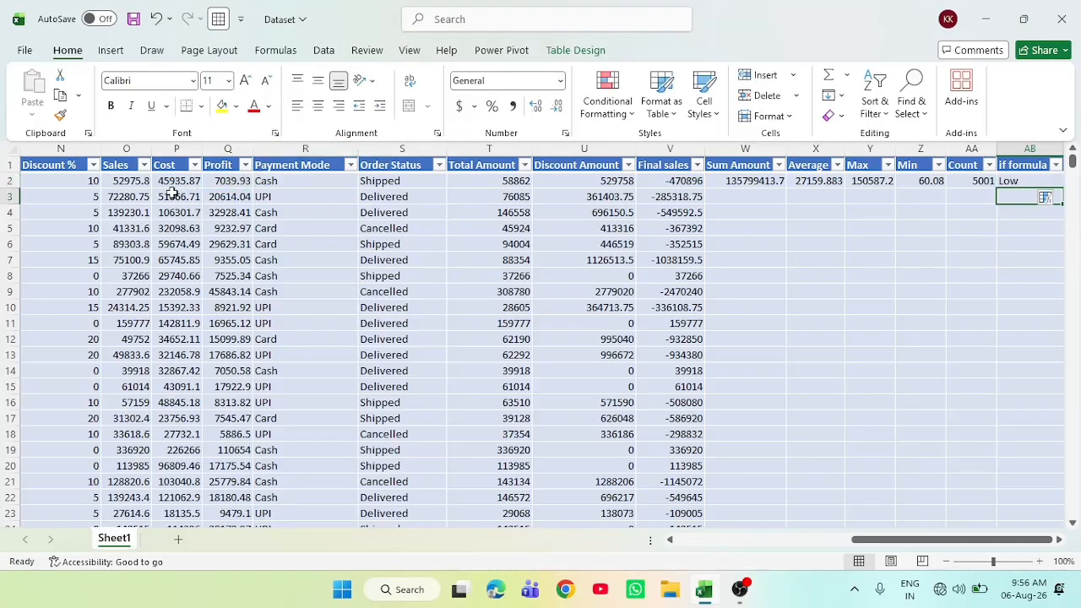
Fill the IF formula from AB2 down the entire if formula column
{"action": "left_click", "coordinate": [1011, 182]}
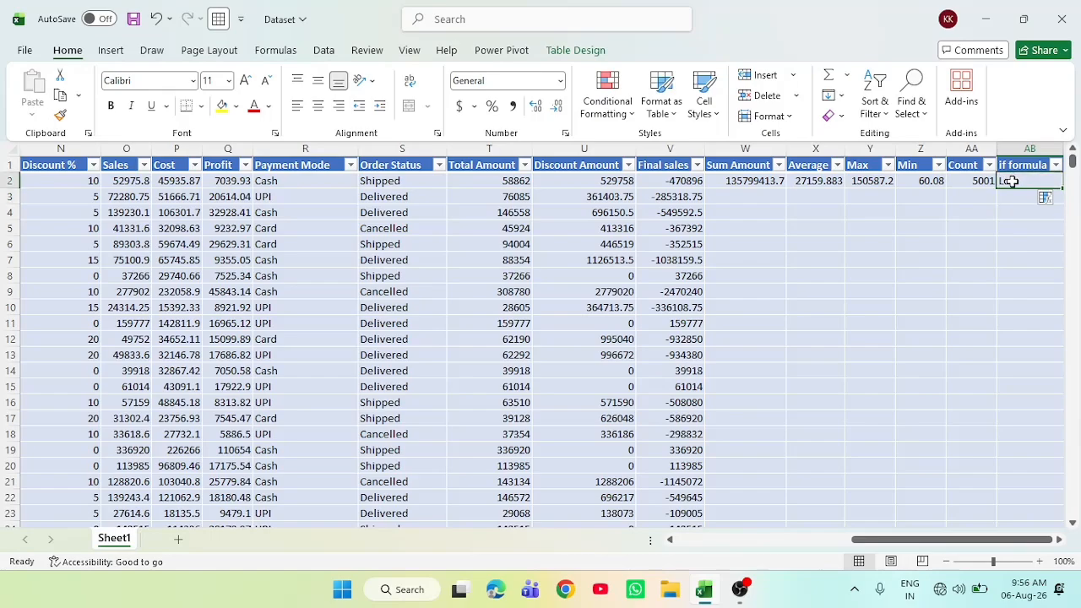
{"action": "double_click", "coordinate": [1062, 188]}
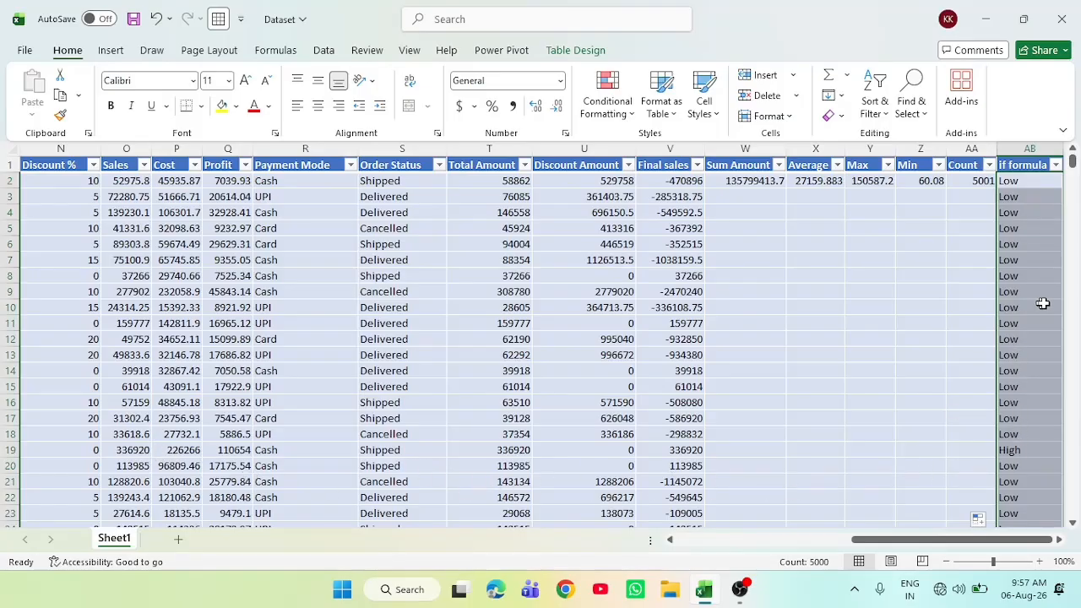
{"action": "left_click_drag", "start_coordinate": [1073, 162], "coordinate": [1022, 49]}
{"action": "double_click", "coordinate": [1060, 151]}
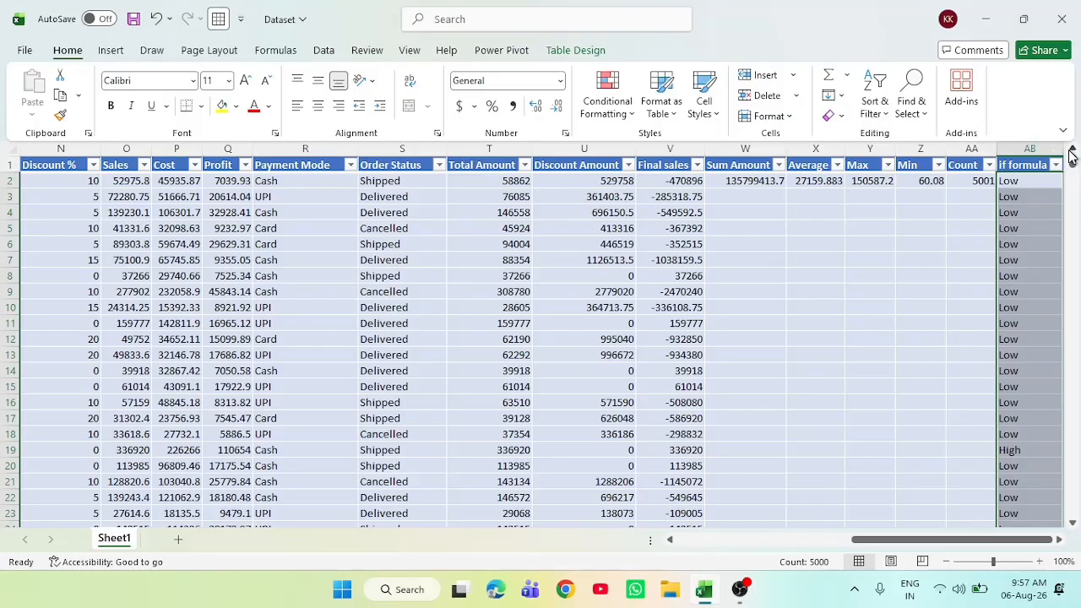
Add an "If+And" header in AC1, directly after the if formula column
{"action": "left_click", "coordinate": [1014, 167]}
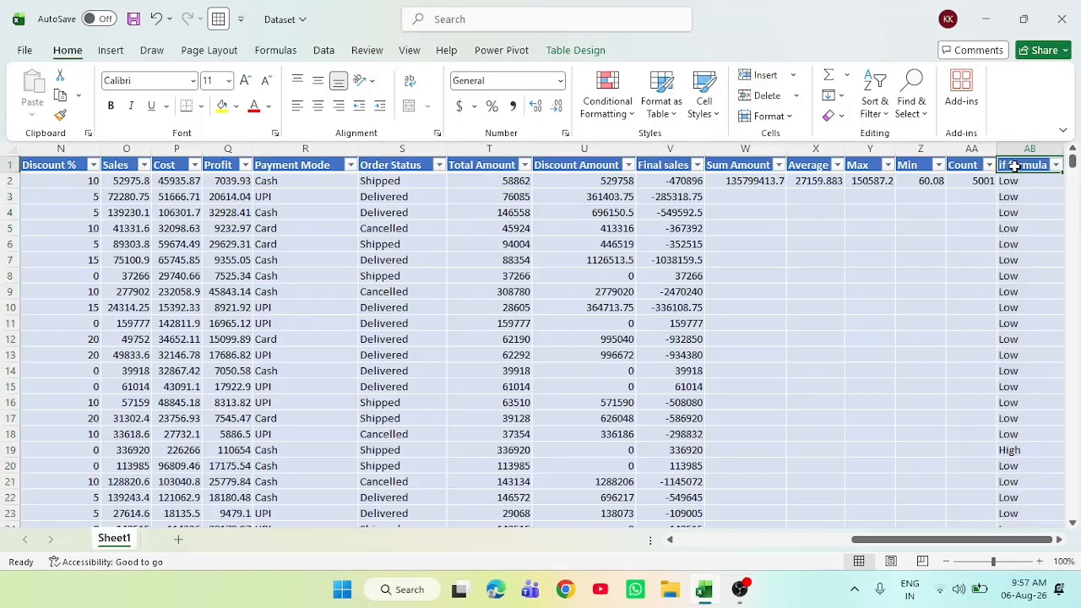
{"action": "key", "text": "Right"}
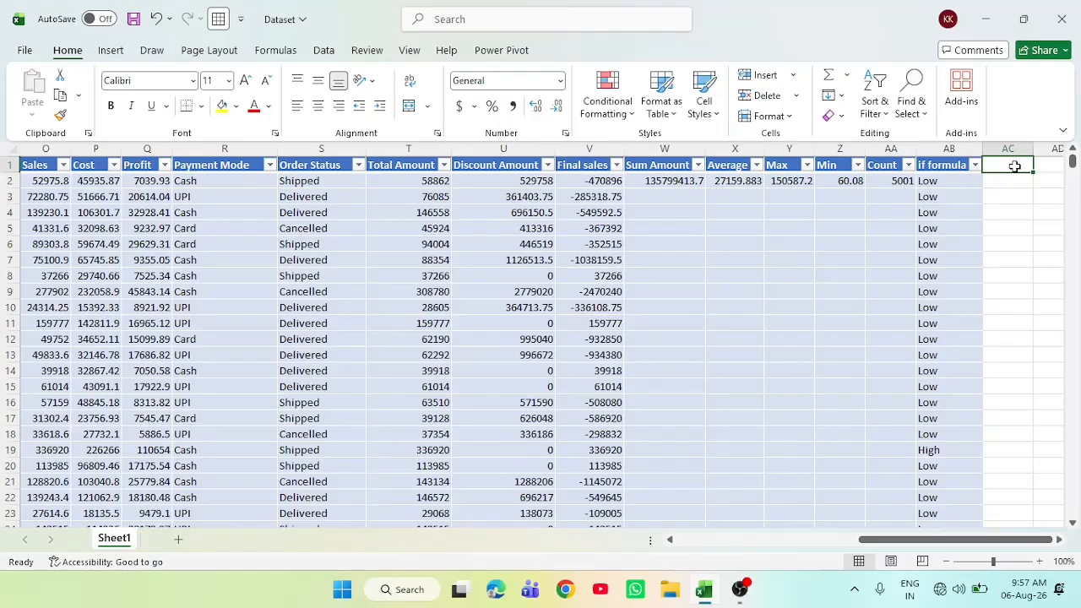
{"action": "double_click", "coordinate": [1015, 166]}
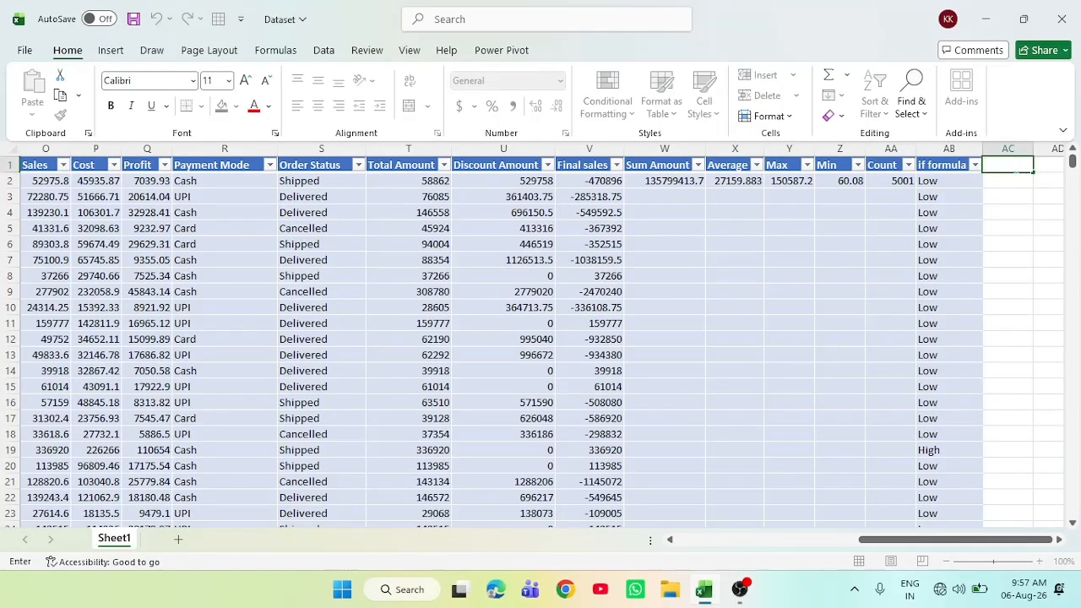
{"action": "type", "text": "If+And"}
{"action": "key", "text": "Return"}
Start the AC2 formula with IF and a nested AND test requiring Profit greater than 50000 and L2 of at least 3
{"action": "double_click", "coordinate": [1016, 180]}
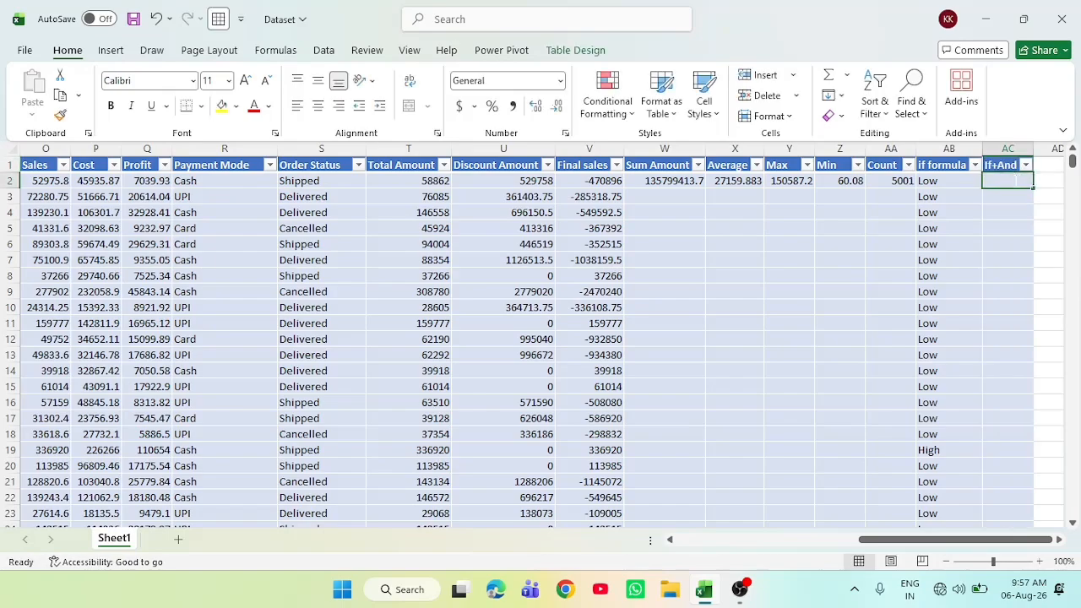
{"action": "type", "text": "=if"}
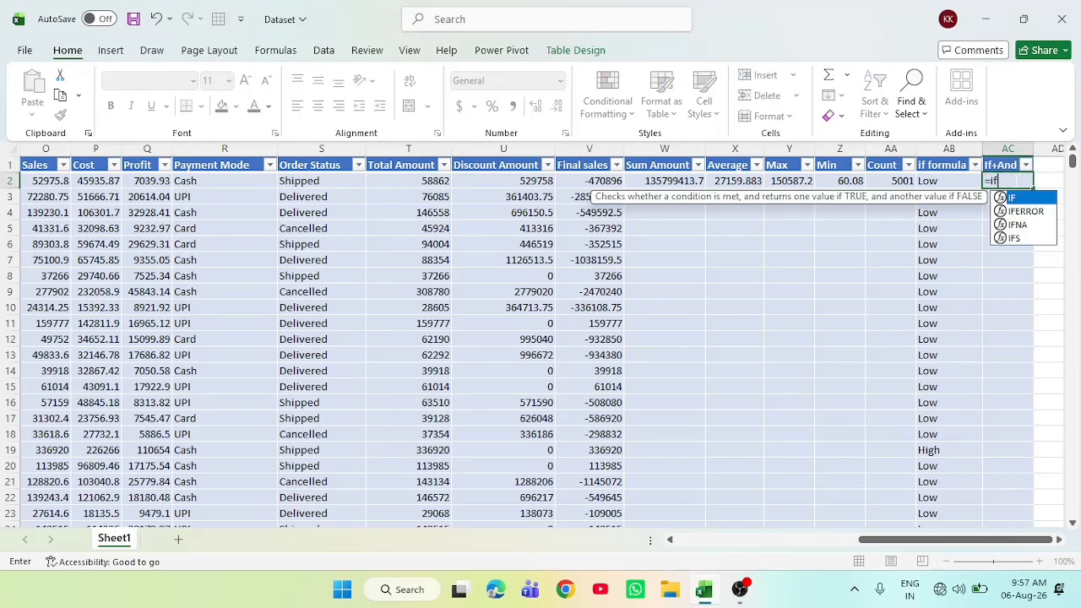
{"action": "type", "text": "(and"}
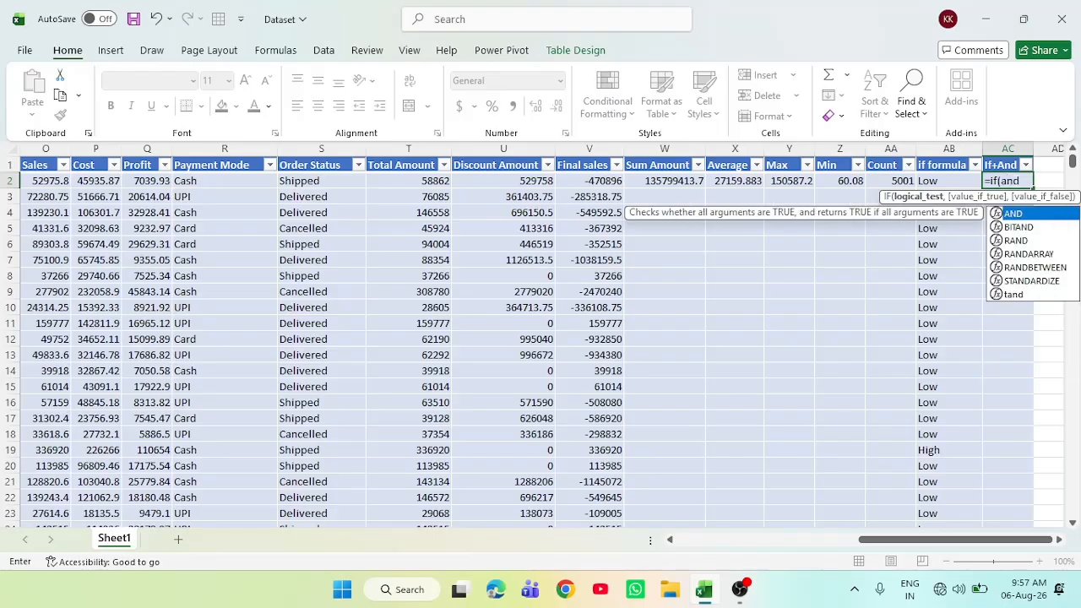
{"action": "type", "text": "("}
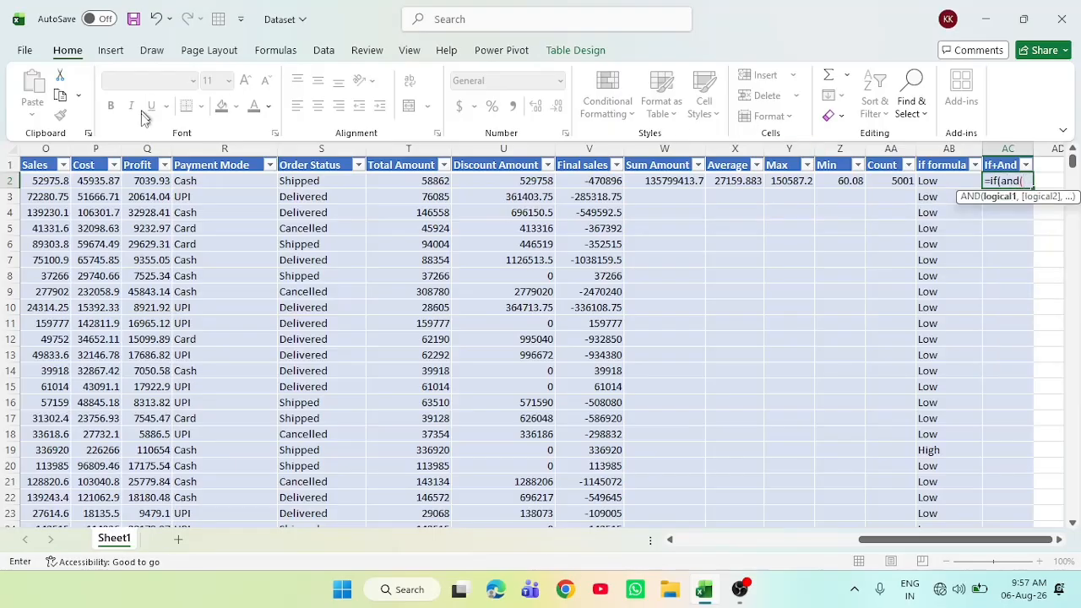
{"action": "left_click", "coordinate": [144, 176]}
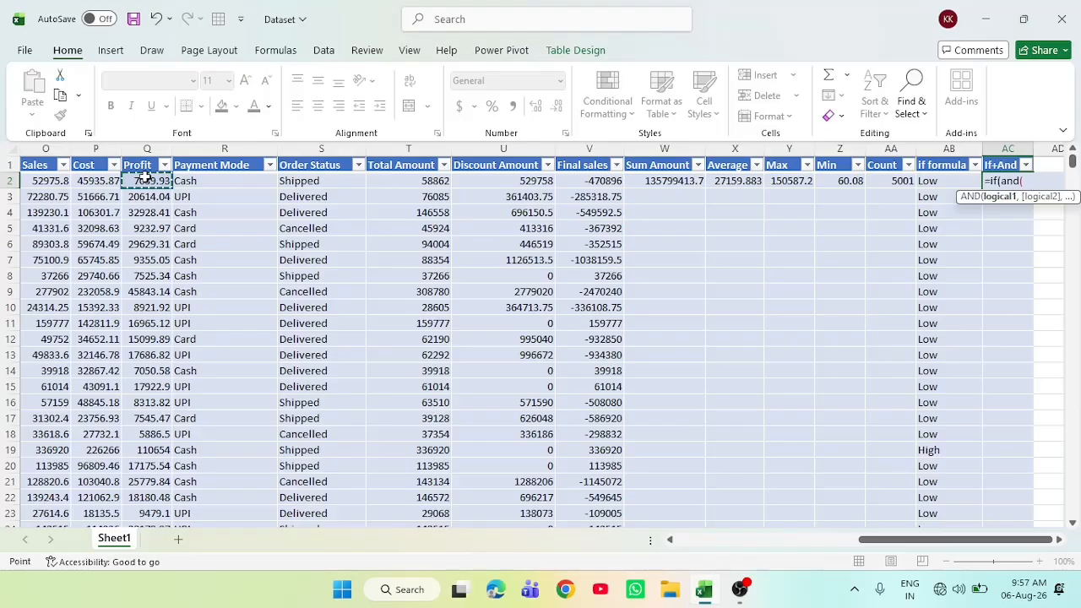
{"action": "type", "text": ">50000"}
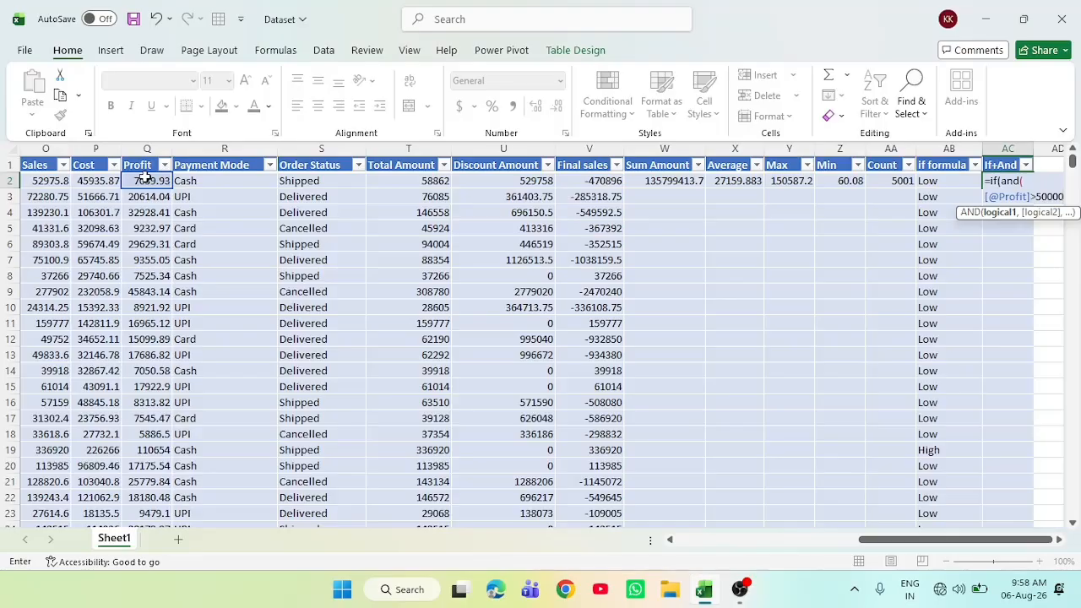
{"action": "type", "text": ",l"}
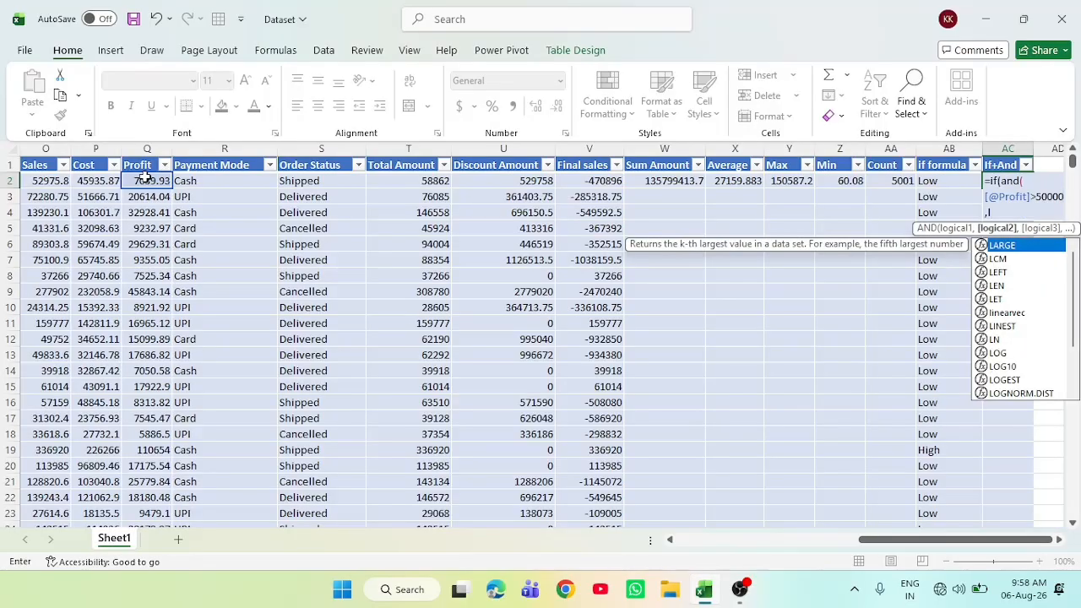
{"action": "type", "text": "2"}
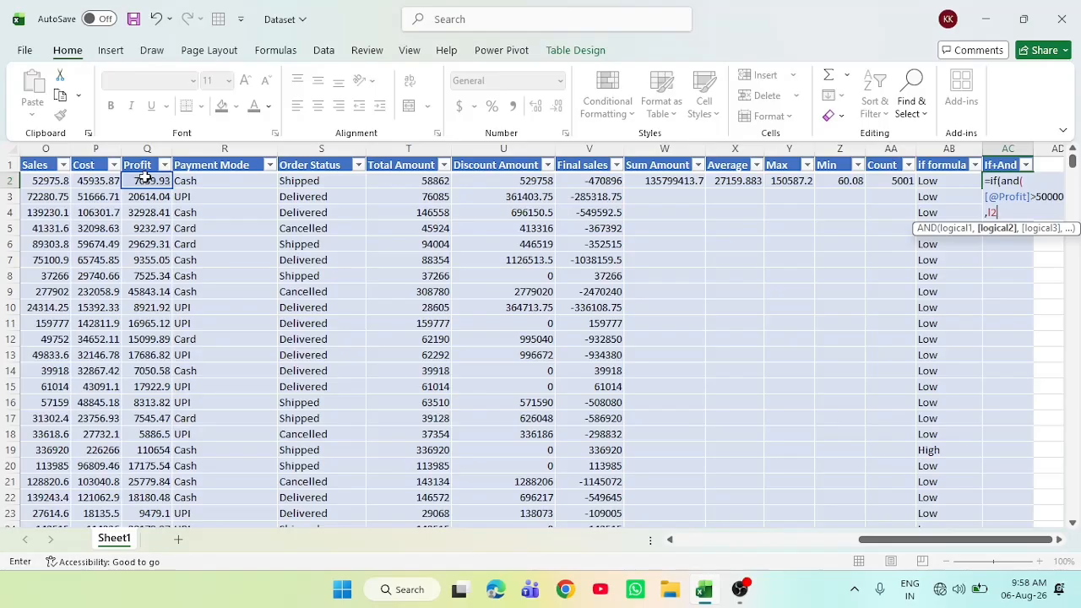
{"action": "type", "text": ">=3"}
{"action": "type", "text": ")"}
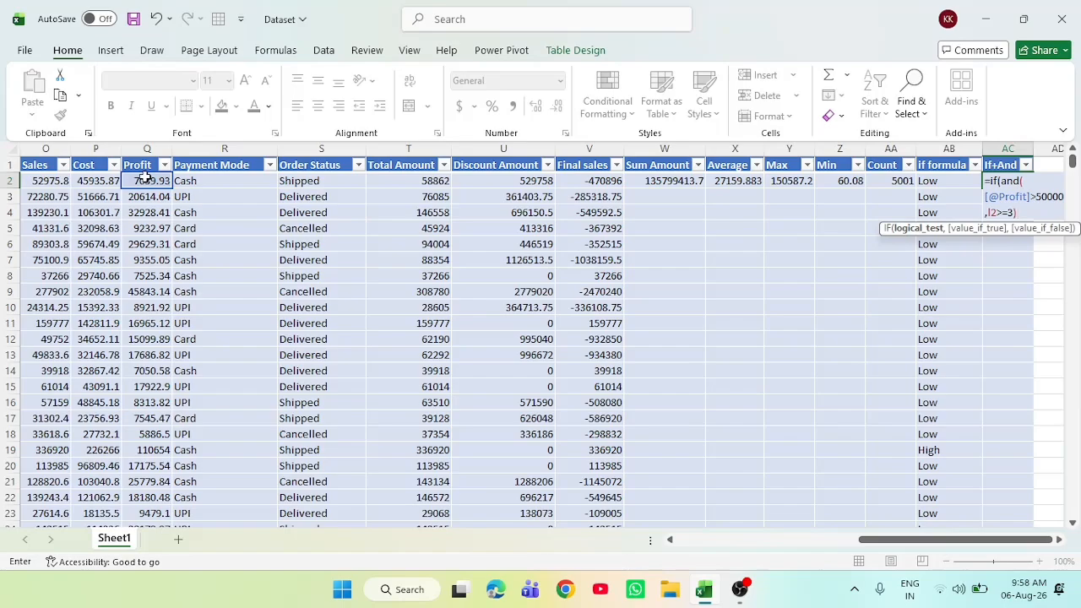
Add "Good" in quotation marks as the AC2 formula's result when both AND conditions are met
{"action": "type", "text": ",\""}
{"action": "key", "text": "BackSpace"}
{"action": "type", "text": ","}
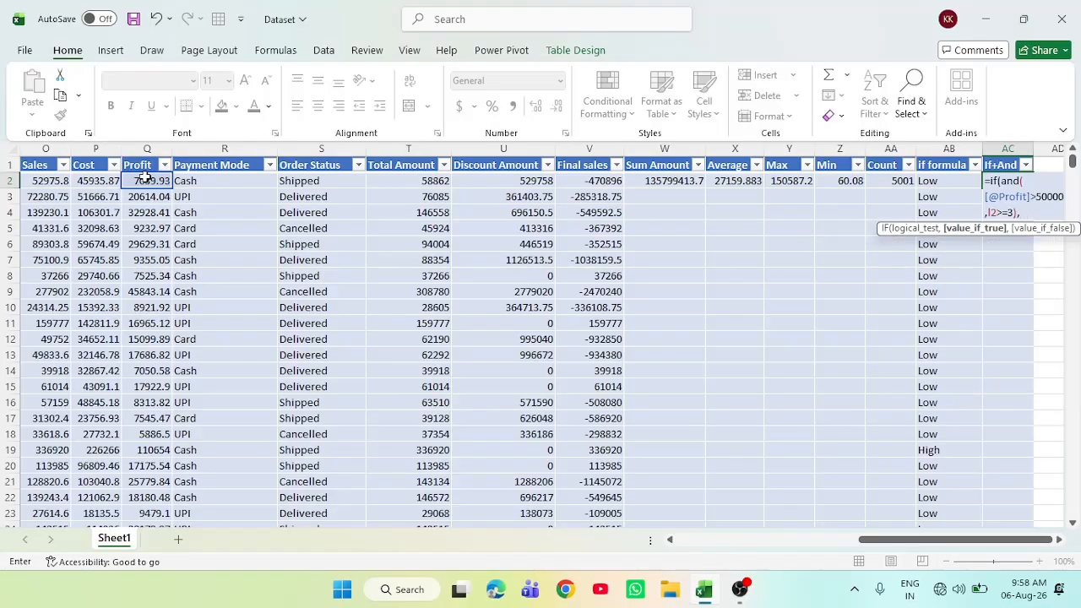
{"action": "type", "text": "Good\""}
{"action": "key", "text": "Return"}
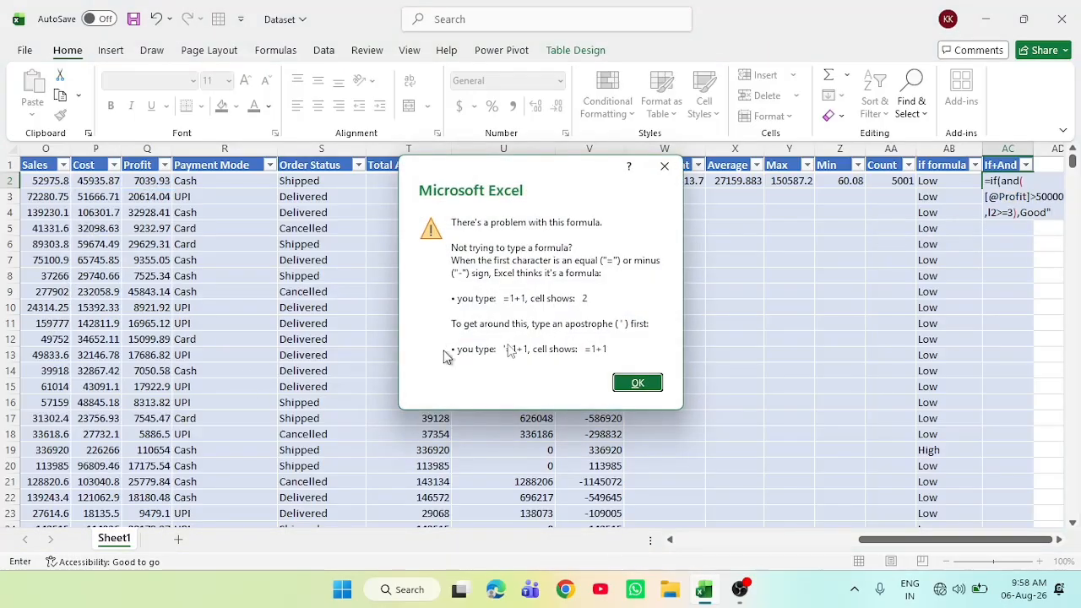
{"action": "left_click", "coordinate": [635, 385]}
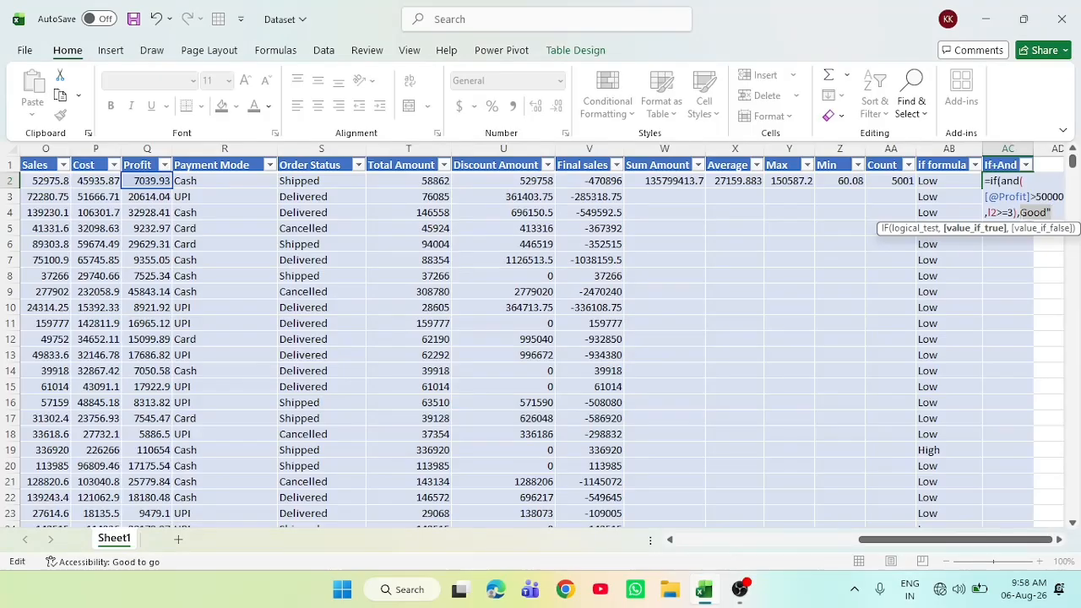
{"action": "left_click", "coordinate": [1021, 213]}
{"action": "type", "text": "\""}
{"action": "key", "text": "Right"}
{"action": "key", "text": "Right"}
{"action": "key", "text": "Right"}
{"action": "type", "text": ","}
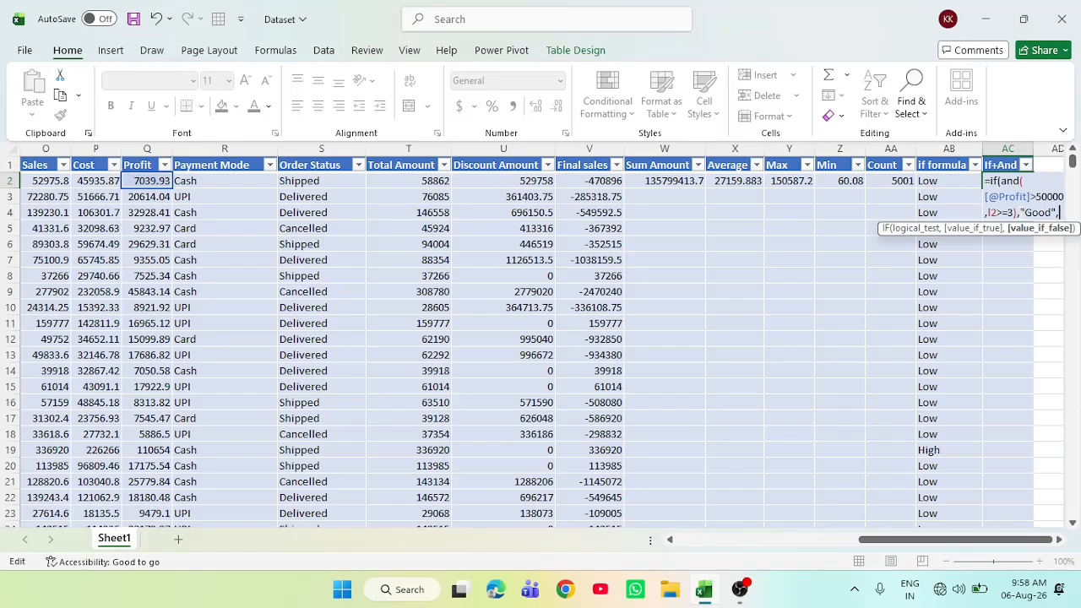
Complete the AC2 formula with "Normal" as the result when the conditions are not met
{"action": "type", "text": "\"Nor"}
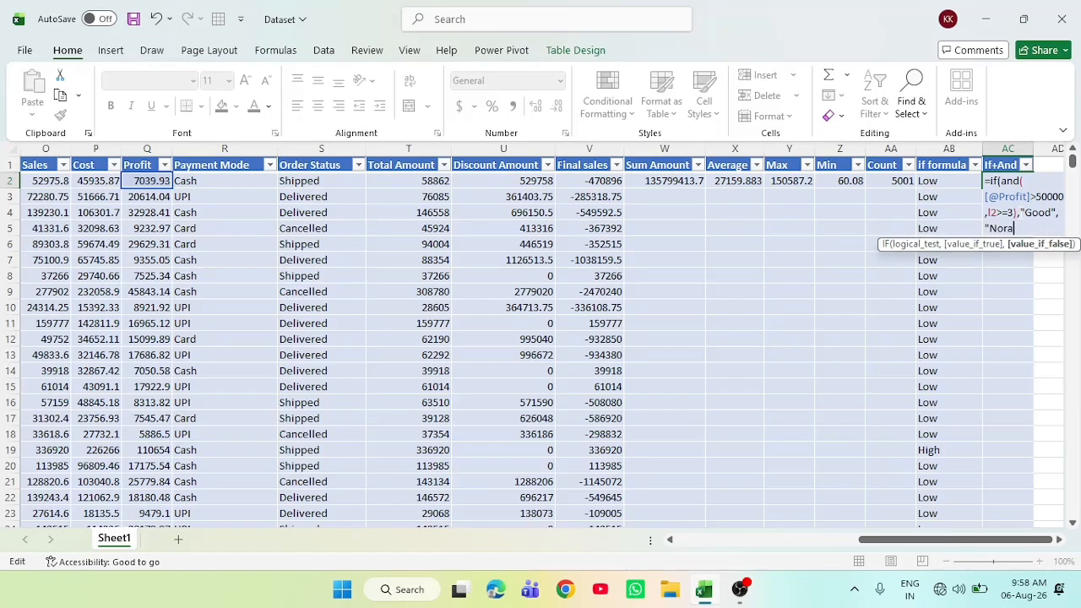
{"action": "type", "text": "mal\")"}
{"action": "key", "text": "Return"}
Fill the IF and AND formula from AC2 down the entire If+And column
{"action": "left_click", "coordinate": [1003, 180]}
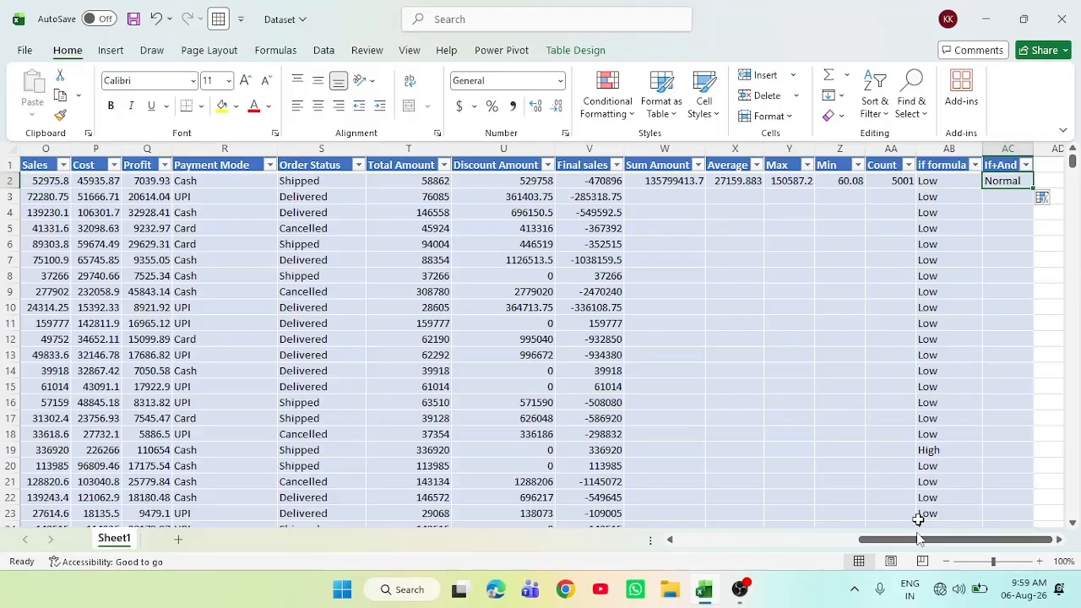
{"action": "left_click_drag", "start_coordinate": [909, 547], "coordinate": [652, 543]}
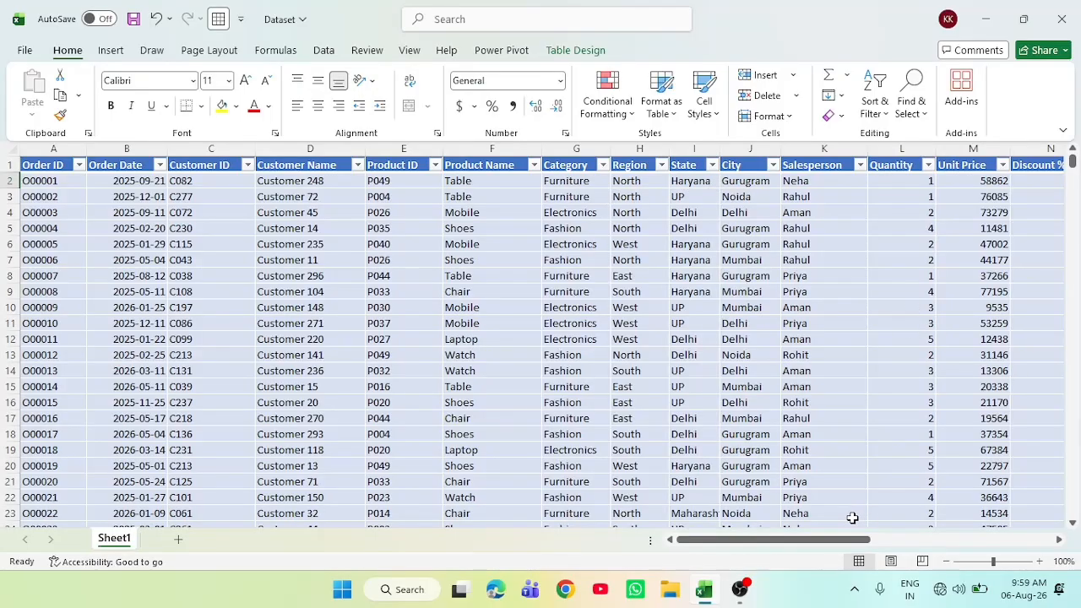
{"action": "left_click_drag", "start_coordinate": [855, 542], "coordinate": [901, 583]}
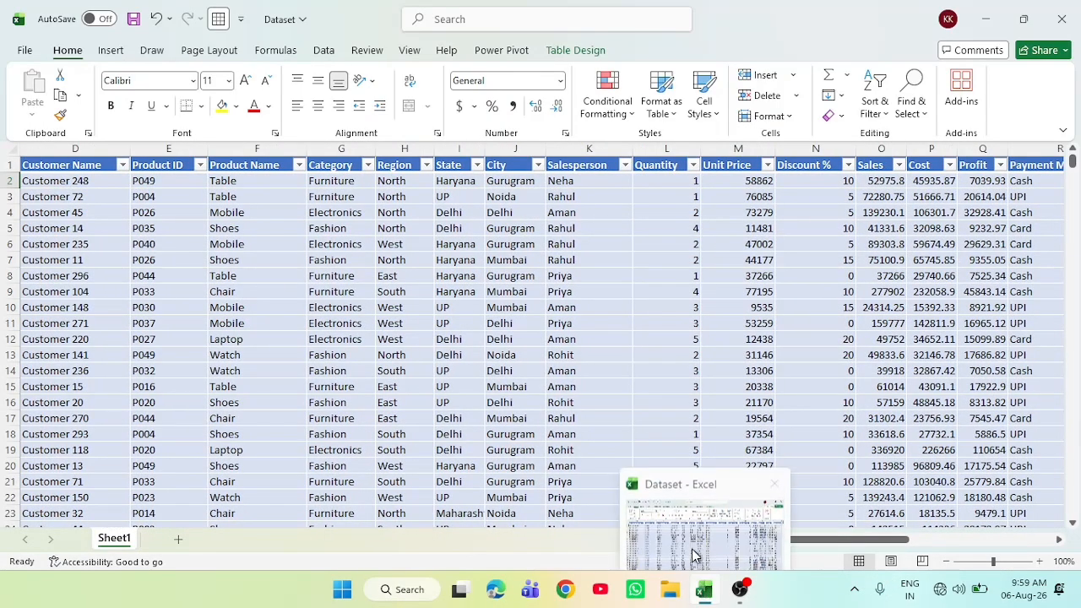
{"action": "left_click_drag", "start_coordinate": [851, 545], "coordinate": [955, 543]}
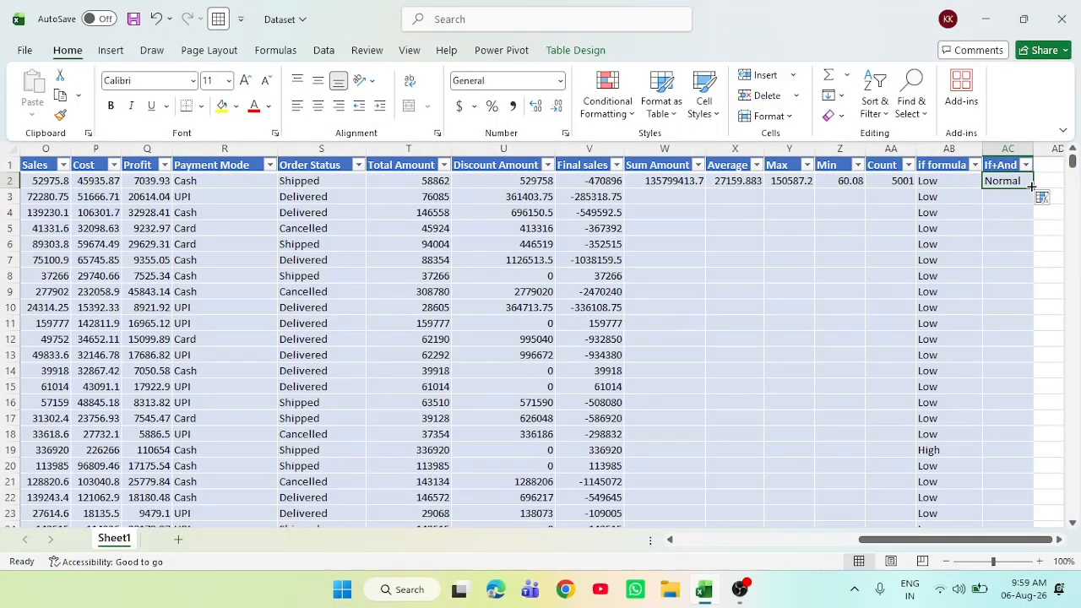
{"action": "double_click", "coordinate": [1031, 187]}
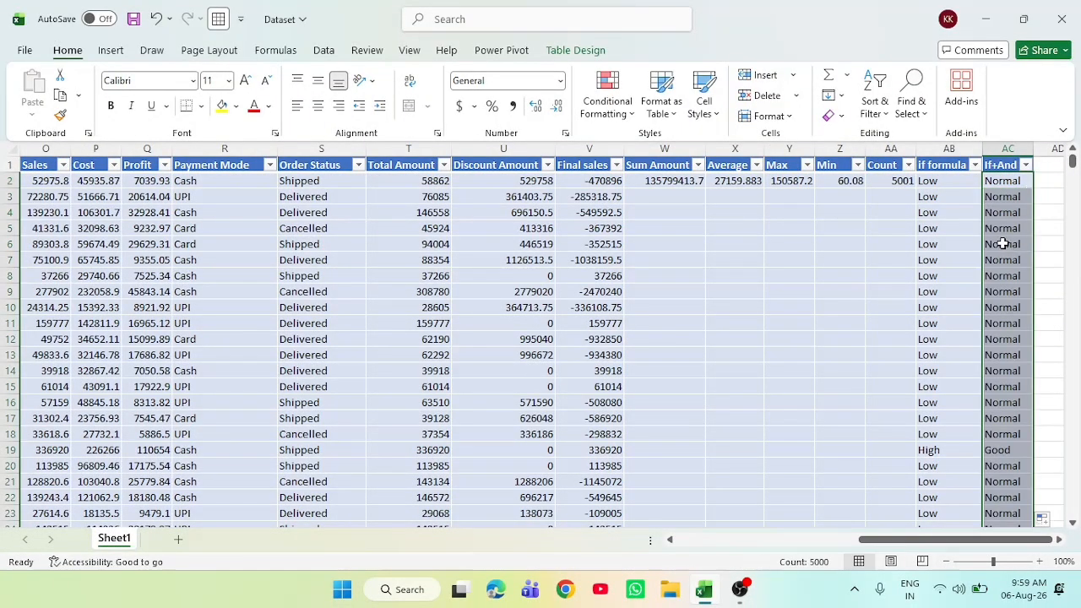
Add an "If+or" header in AD1, directly after the If+And column
{"action": "left_click", "coordinate": [1040, 166]}
{"action": "double_click", "coordinate": [1041, 166]}
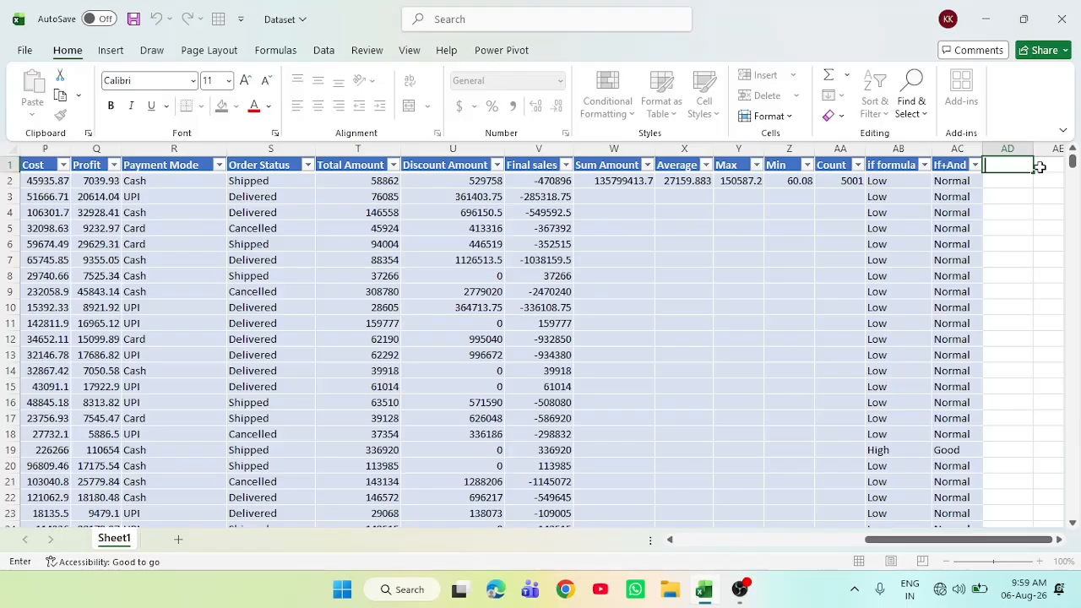
{"action": "type", "text": "If"}
{"action": "type", "text": "+or"}
{"action": "key", "text": "Return"}
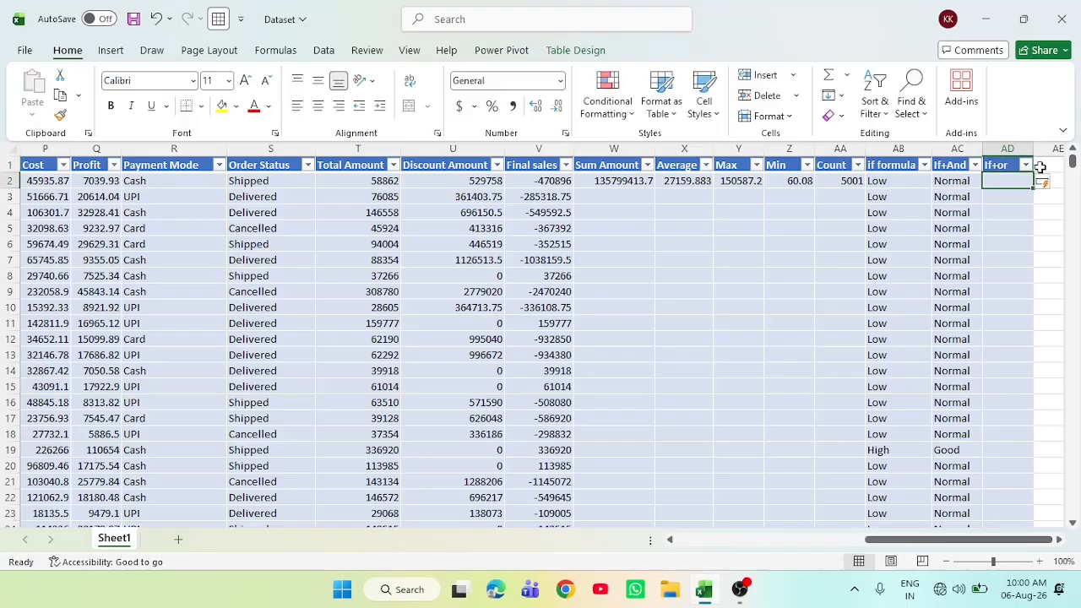
Start the AD2 formula with an IF function and open a nested OR function as its logical test
{"action": "double_click", "coordinate": [996, 181]}
{"action": "type", "text": "=if"}
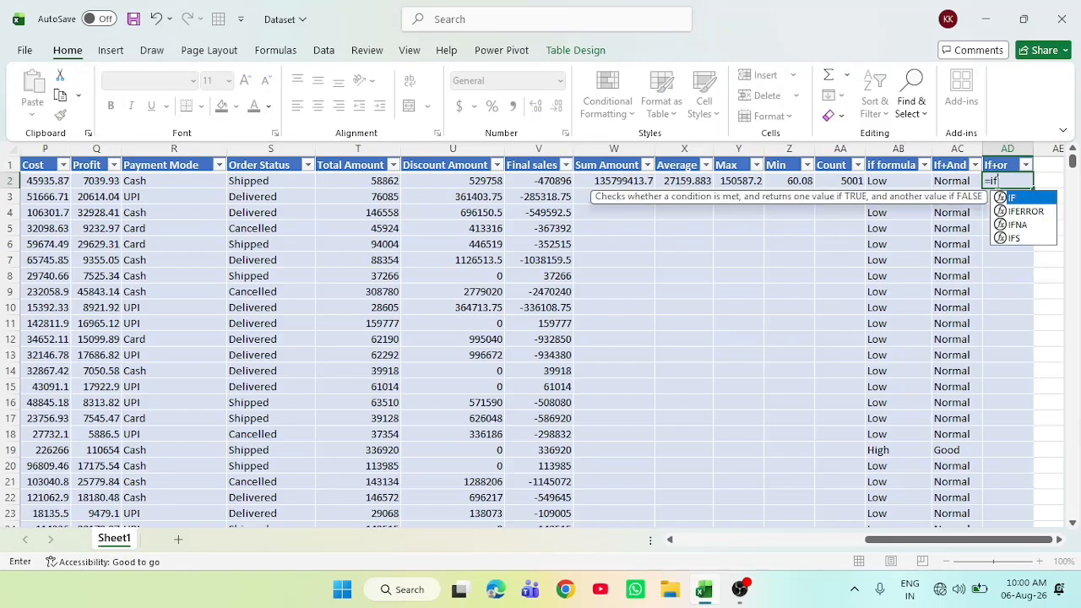
{"action": "type", "text": "(or"}
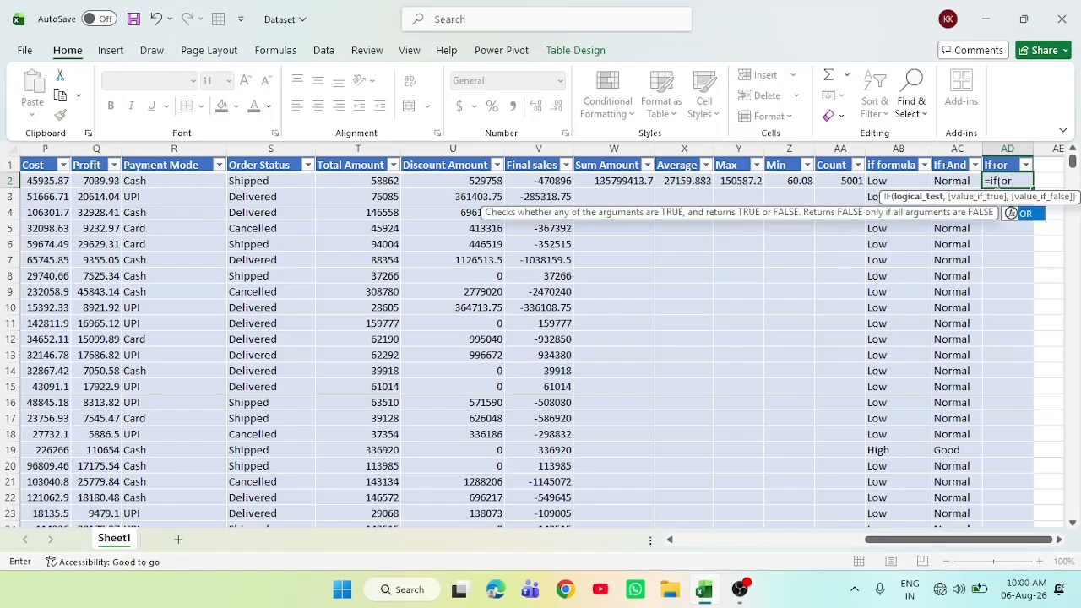
{"action": "type", "text": "("}
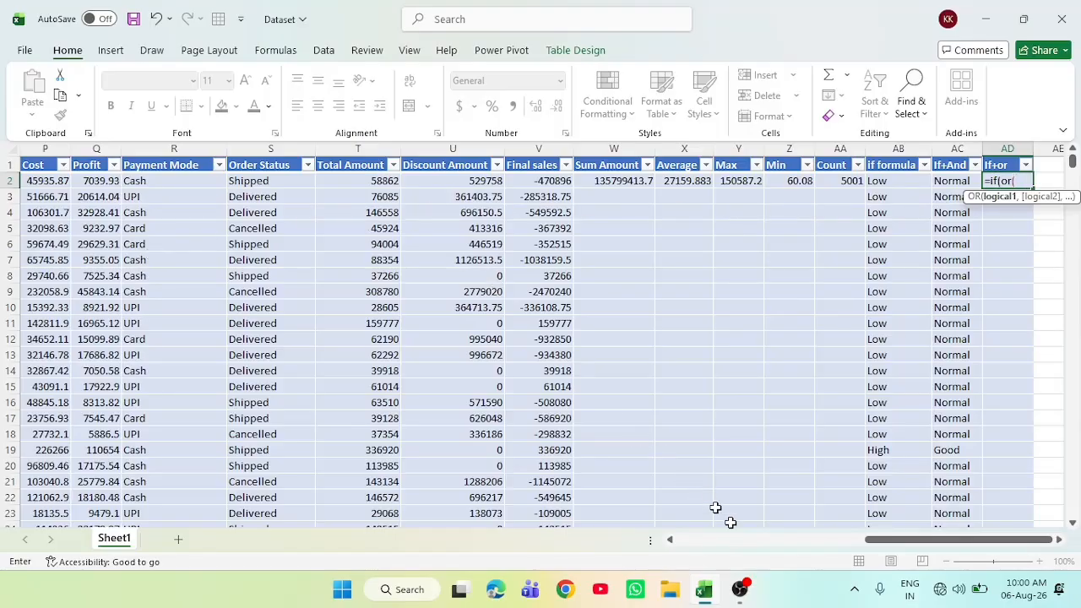
{"action": "left_click_drag", "start_coordinate": [990, 541], "coordinate": [1078, 540]}
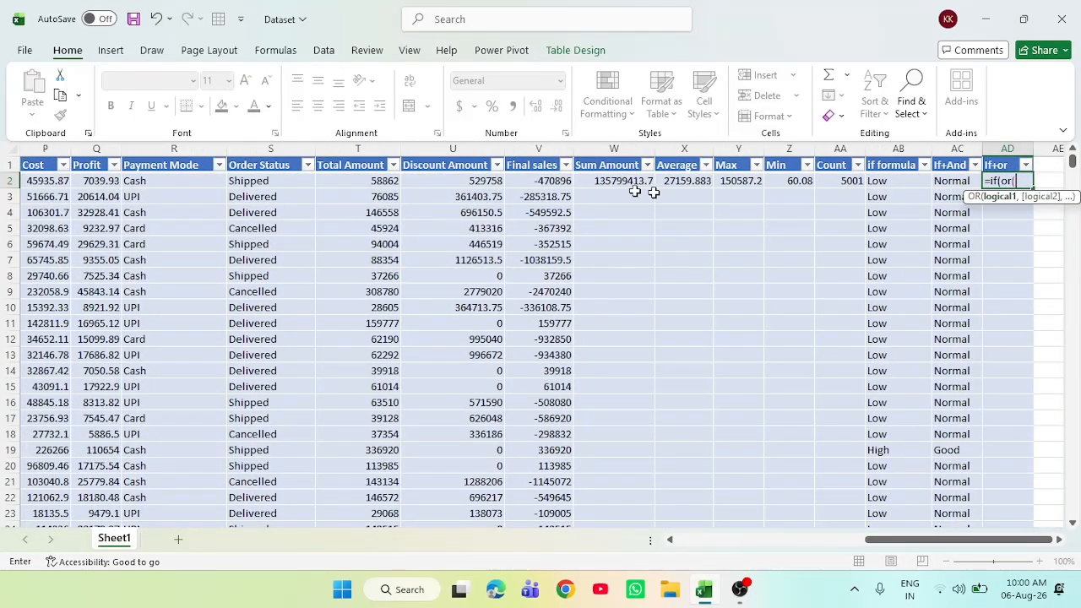
{"action": "type", "text": "l"}
{"action": "key", "text": "BackSpace"}
Set the OR conditions in AD2 to the row's State equal to "delhi" or I2 equal to "Gurugram"
{"action": "left_click_drag", "start_coordinate": [1017, 542], "coordinate": [785, 537]}
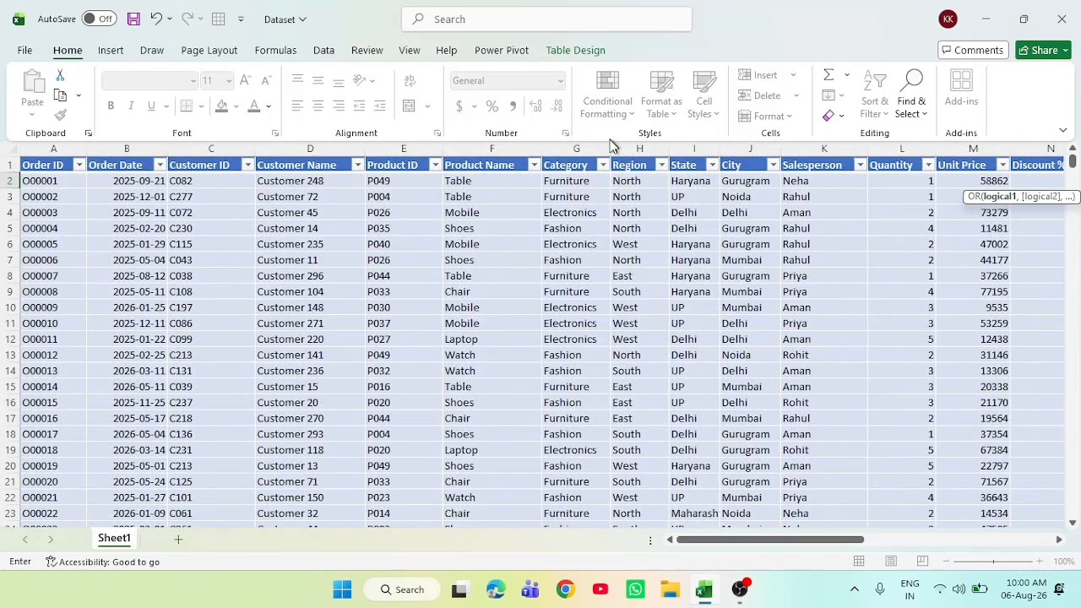
{"action": "left_click", "coordinate": [687, 183]}
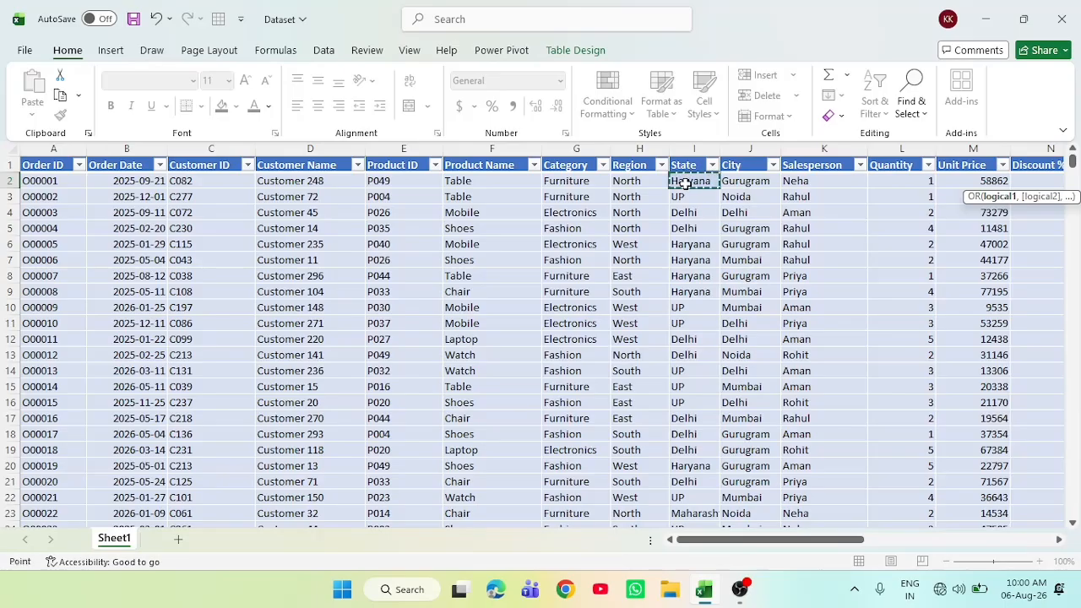
{"action": "left_click", "coordinate": [756, 545]}
{"action": "left_click_drag", "start_coordinate": [1073, 528], "coordinate": [1073, 528]}
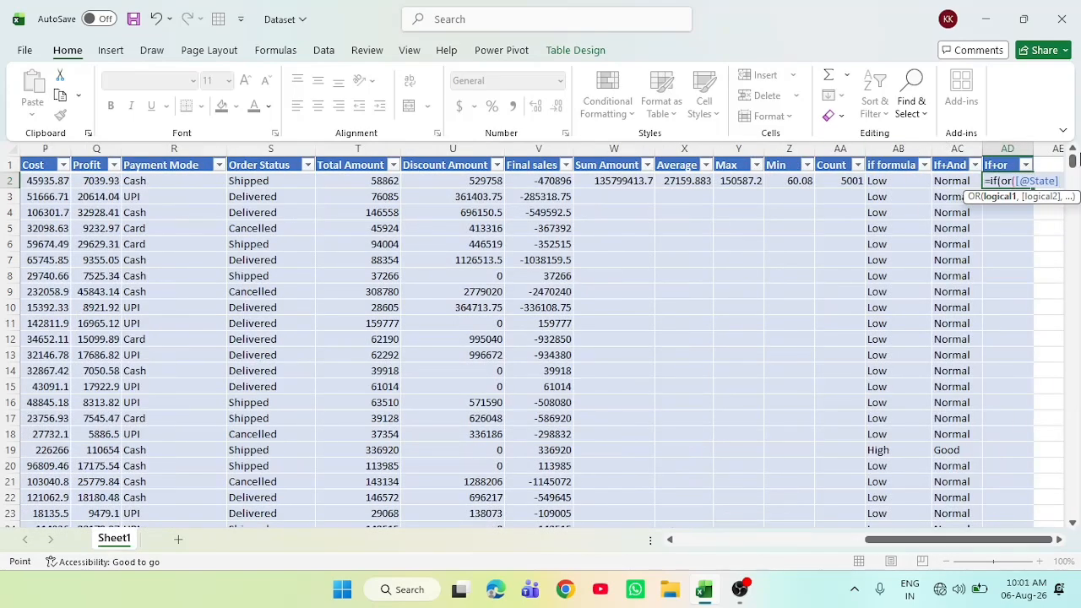
{"action": "type", "text": "="}
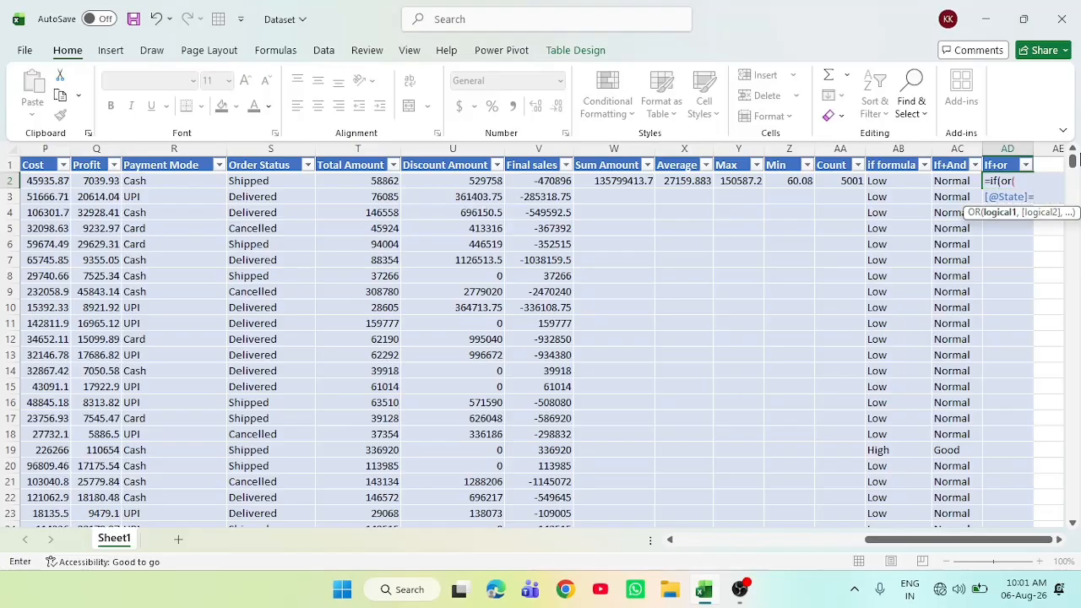
{"action": "type", "text": "\"delhi\""}
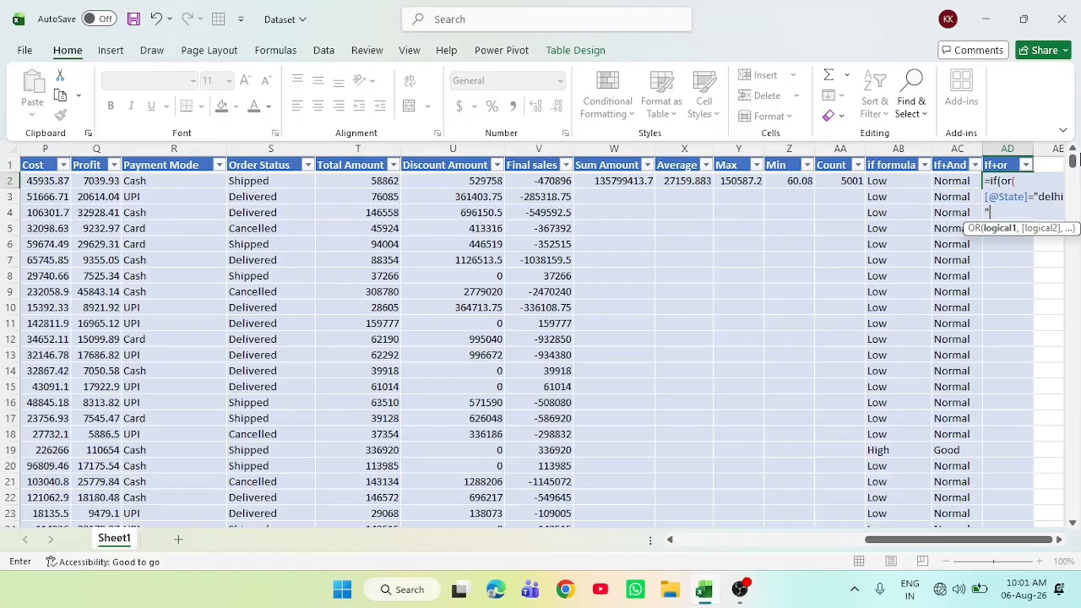
{"action": "type", "text": ","}
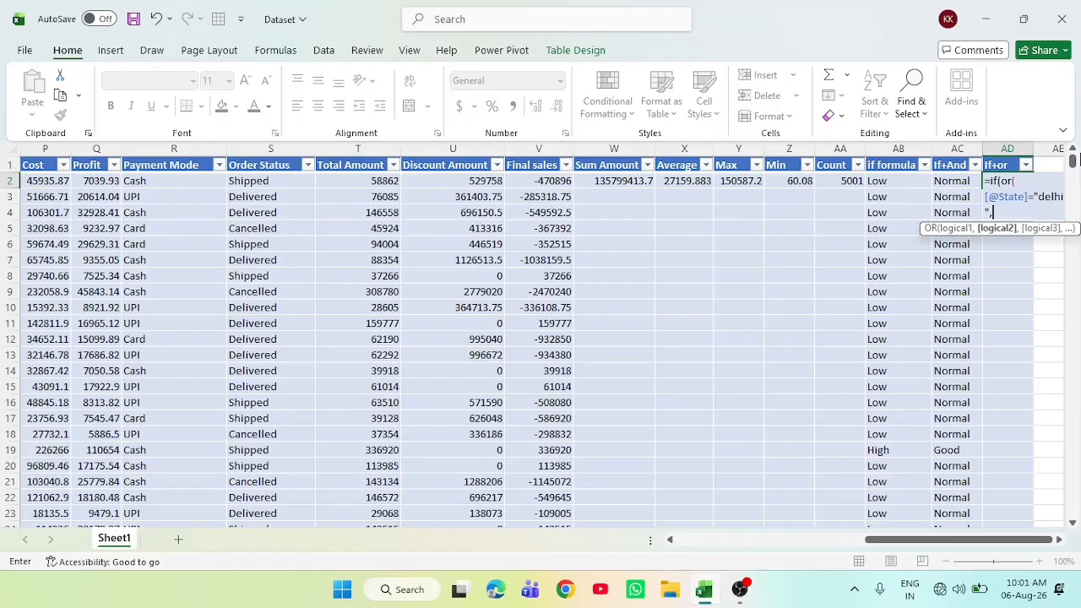
{"action": "type", "text": "i2=\"Gurugram\")"}
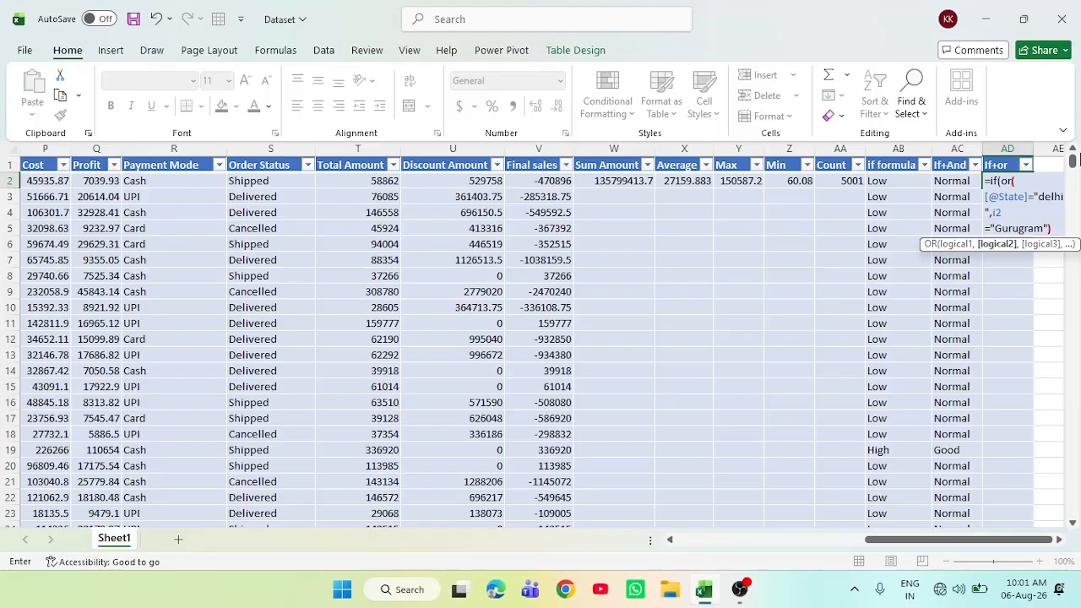
Complete the IF and OR formula in AD2 with "North Market" as the true result and "Other" as the false result
{"action": "type", "text": ",\""}
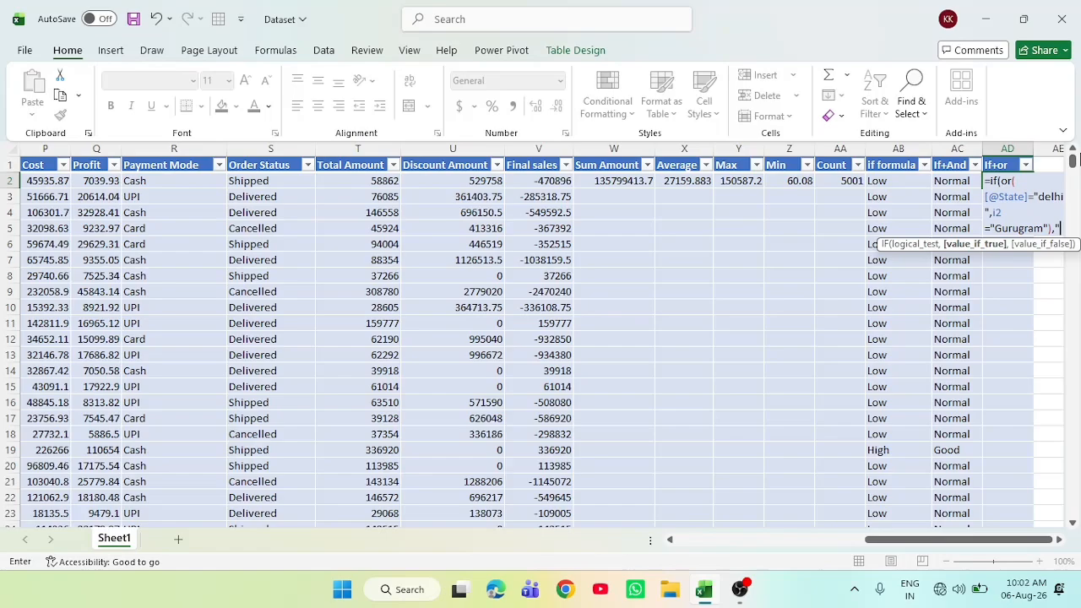
{"action": "type", "text": "Nora"}
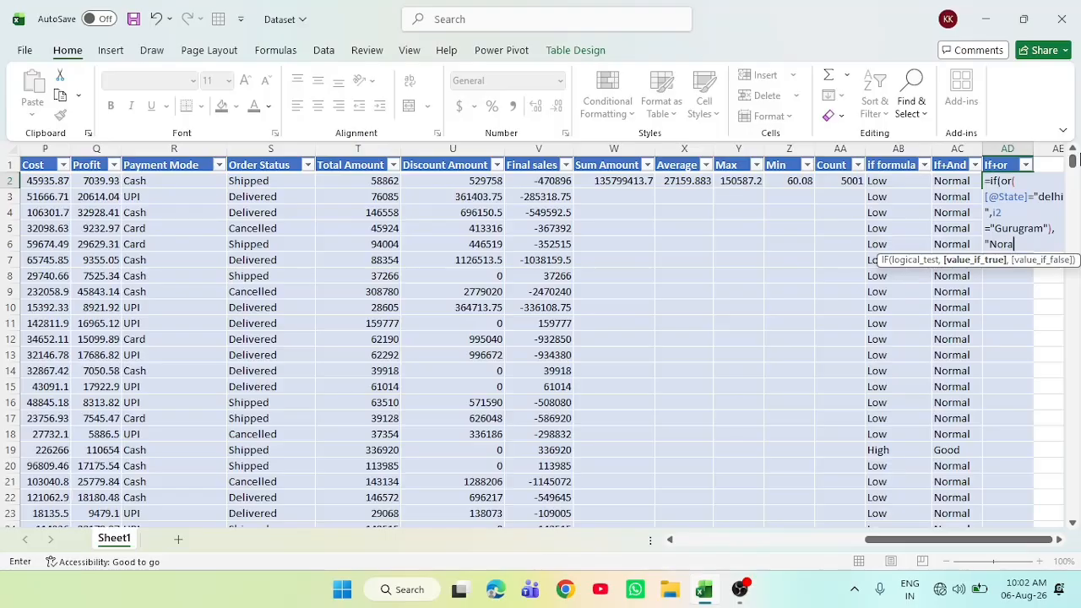
{"action": "key", "text": "BackSpace"}
{"action": "type", "text": "th Market\","}
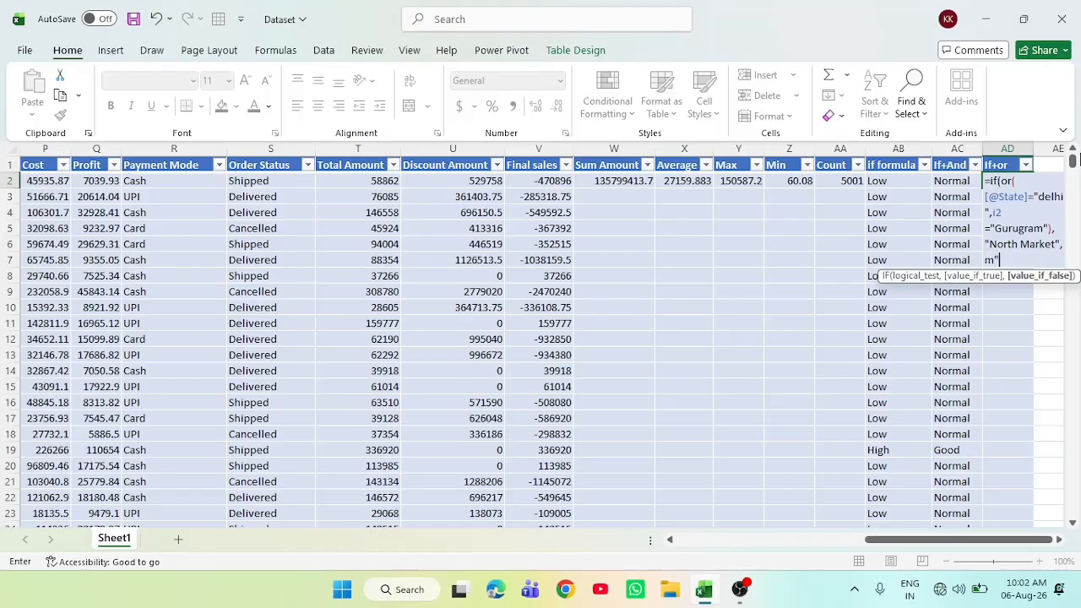
{"action": "type", "text": "\"Other\")"}
{"action": "key", "text": "Return"}
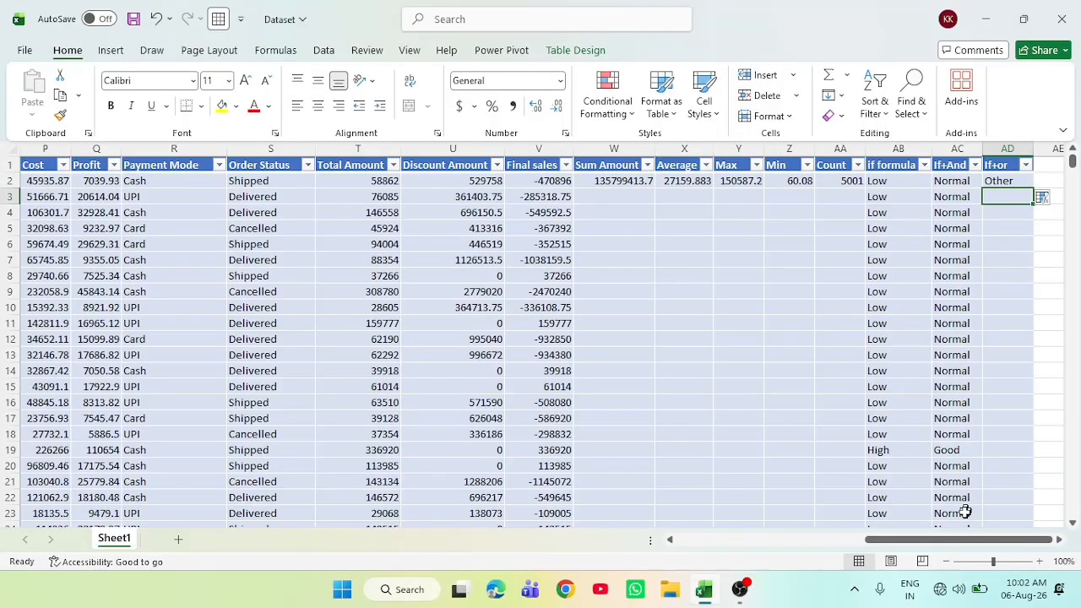
Fill the IF and OR formula from AD2 down the entire If+or column and fit the column width to its contents
{"action": "left_click_drag", "start_coordinate": [967, 542], "coordinate": [920, 549]}
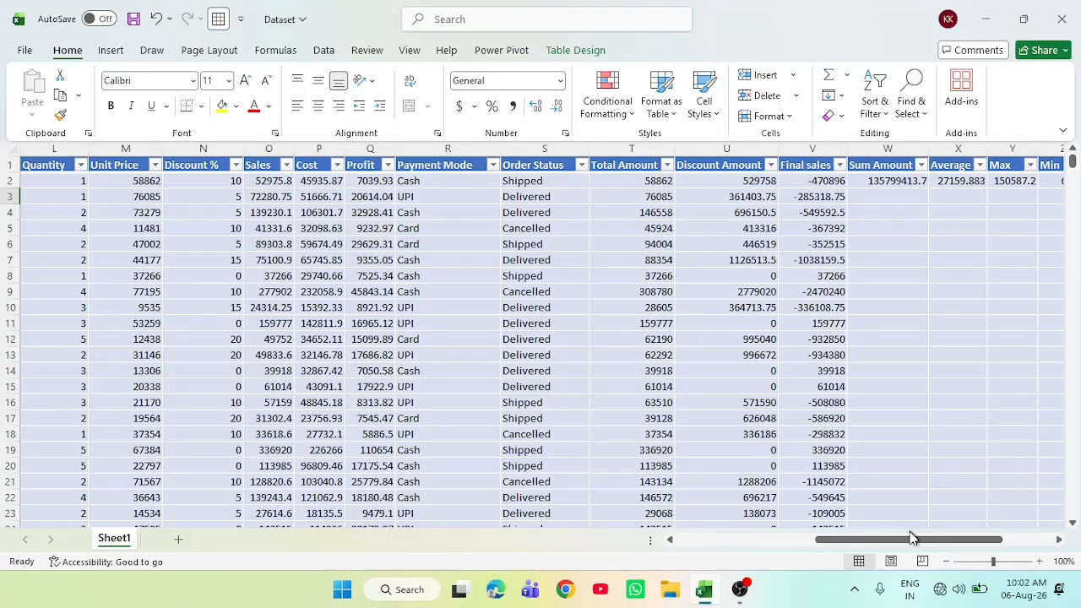
{"action": "left_click_drag", "start_coordinate": [918, 543], "coordinate": [729, 547]}
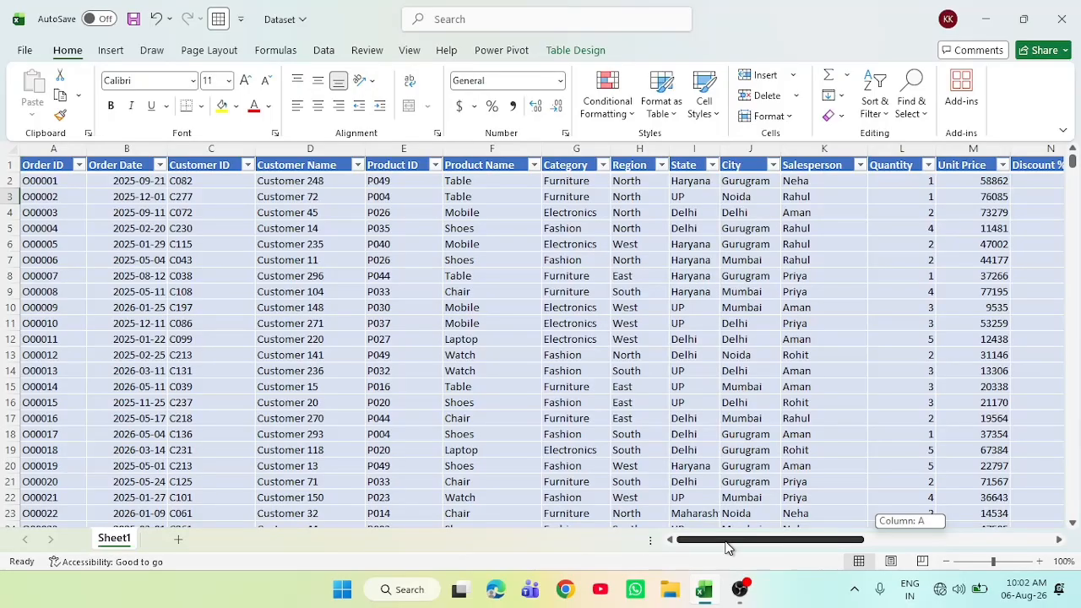
{"action": "left_click_drag", "start_coordinate": [729, 547], "coordinate": [729, 548]}
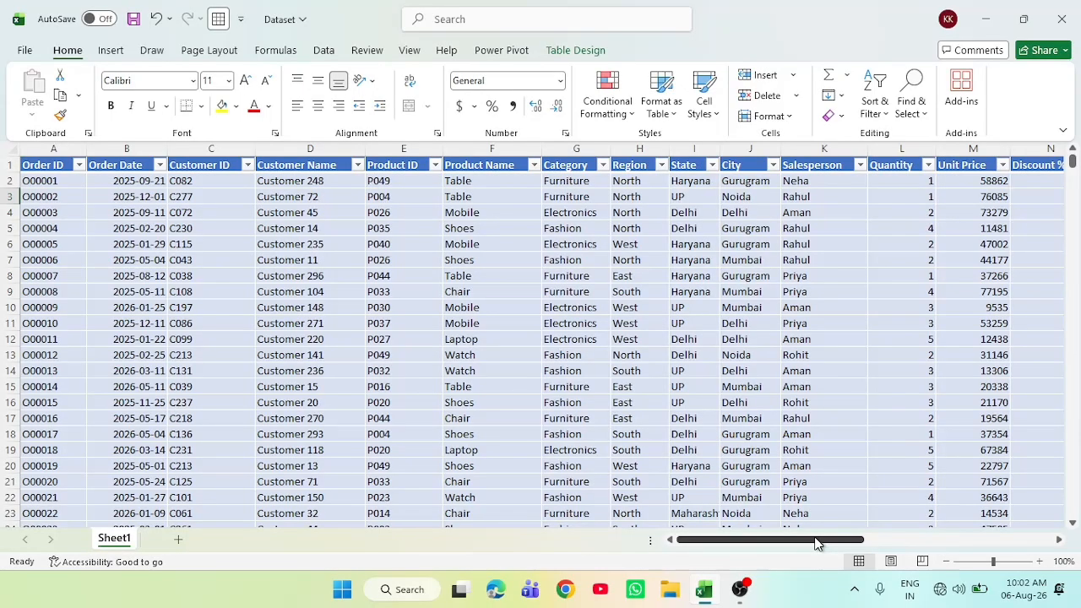
{"action": "left_click_drag", "start_coordinate": [818, 541], "coordinate": [1047, 542]}
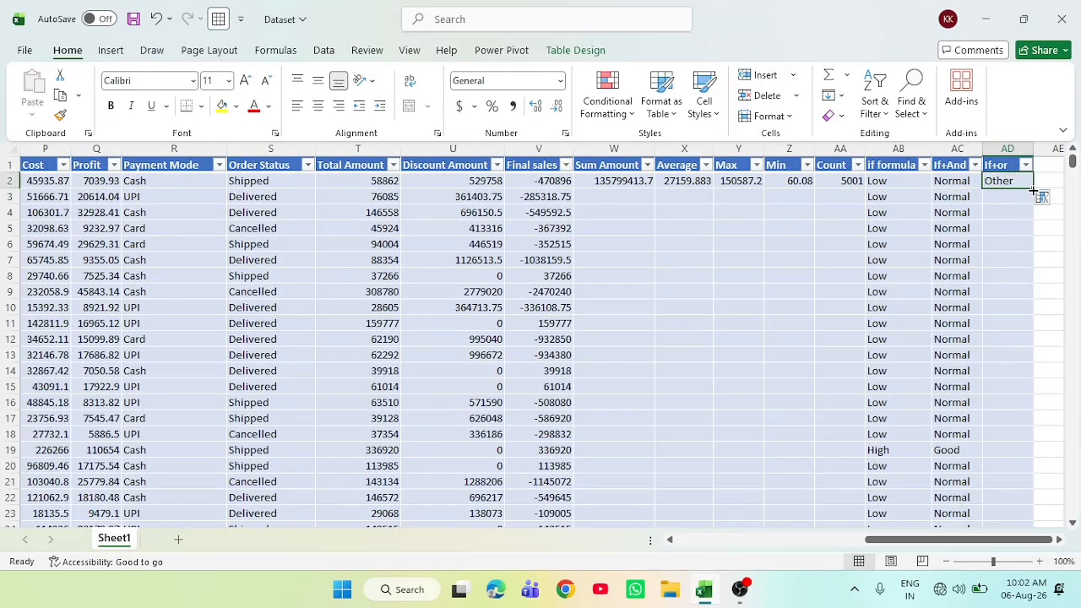
{"action": "double_click", "coordinate": [1033, 188]}
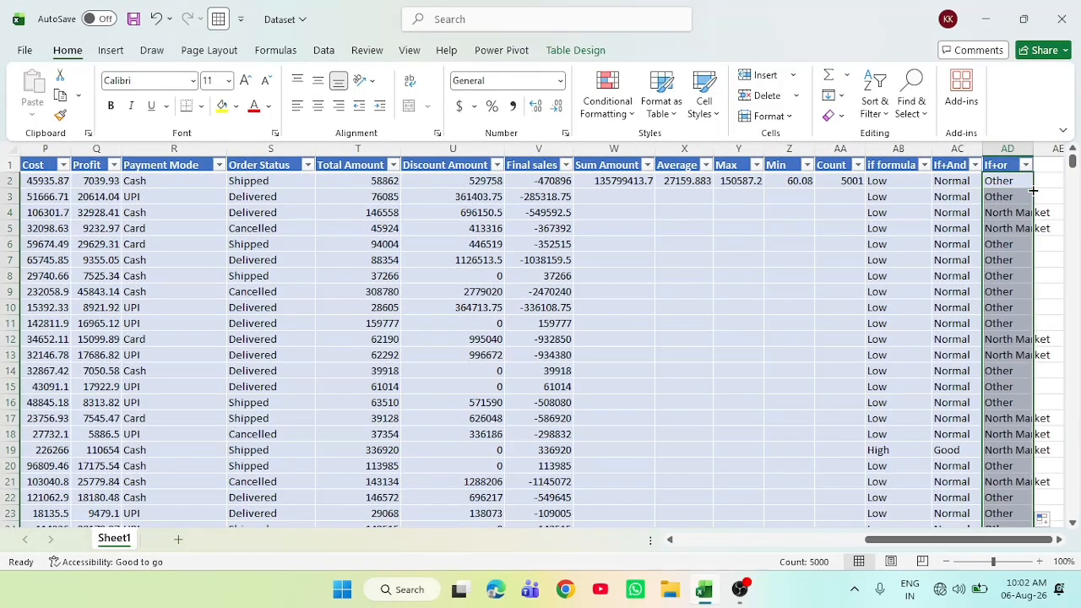
{"action": "double_click", "coordinate": [1033, 145]}
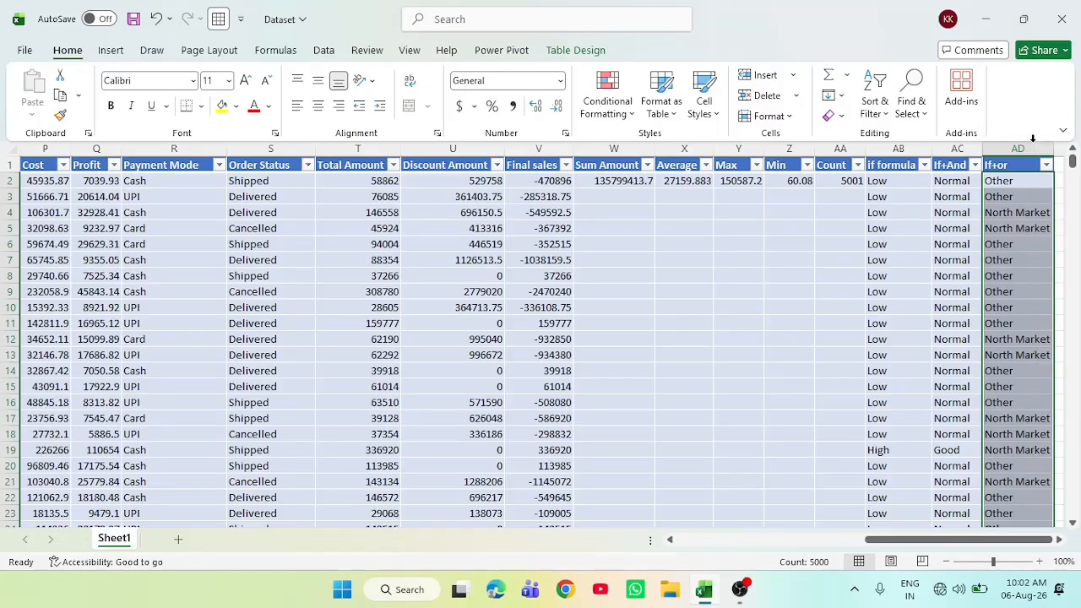
Add a "left Condition" header in AE1, directly after the If+or column, and fit the column width to it
{"action": "left_click", "coordinate": [999, 167]}
{"action": "key", "text": "Down"}
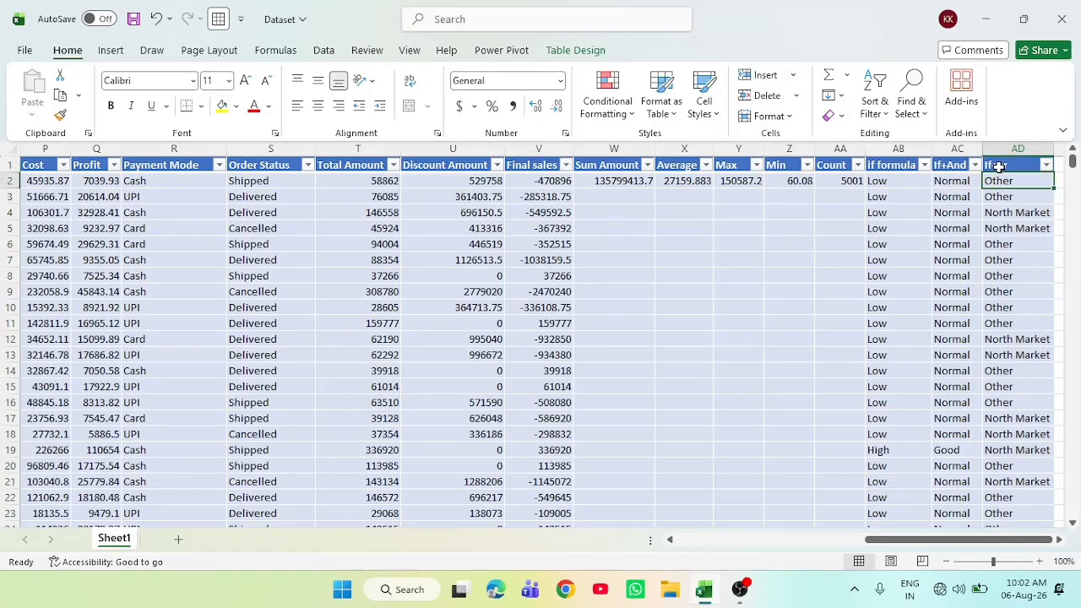
{"action": "key", "text": "Up"}
{"action": "key", "text": "Right"}
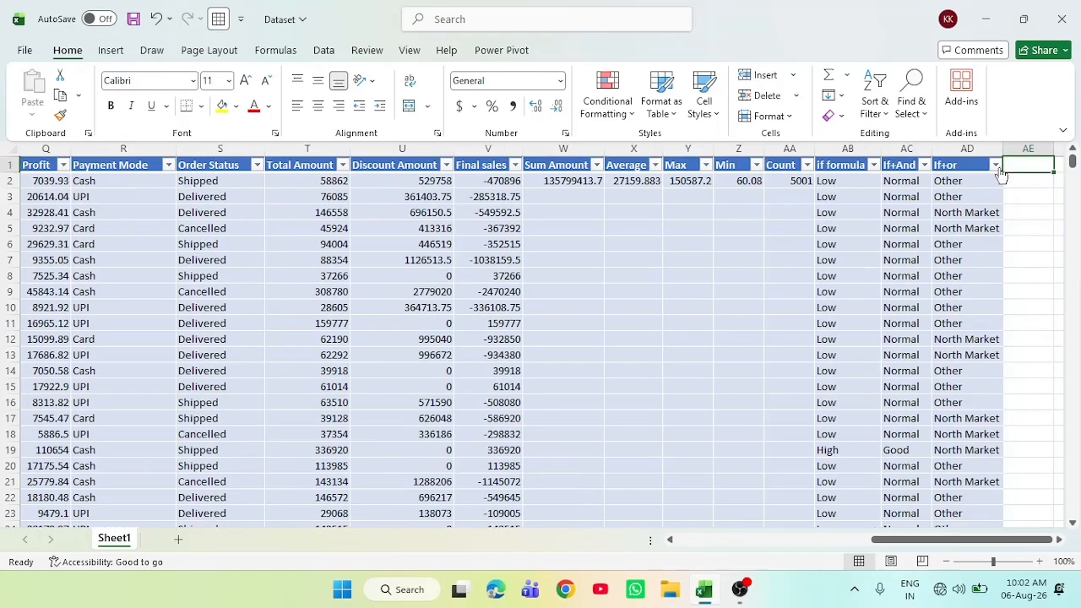
{"action": "double_click", "coordinate": [1015, 165]}
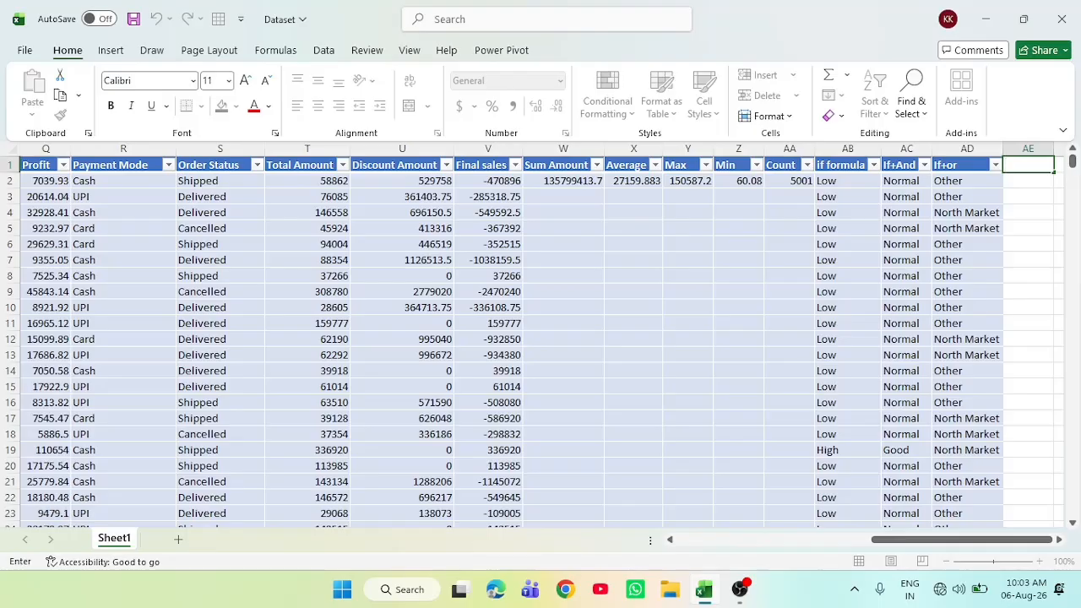
{"action": "type", "text": "le"}
{"action": "key", "text": "BackSpace"}
{"action": "type", "text": "ft Condeition"}
{"action": "key", "text": "BackSpace"}
{"action": "key", "text": "BackSpace"}
{"action": "key", "text": "BackSpace"}
{"action": "key", "text": "BackSpace"}
{"action": "key", "text": "BackSpace"}
{"action": "key", "text": "BackSpace"}
{"action": "type", "text": "ition"}
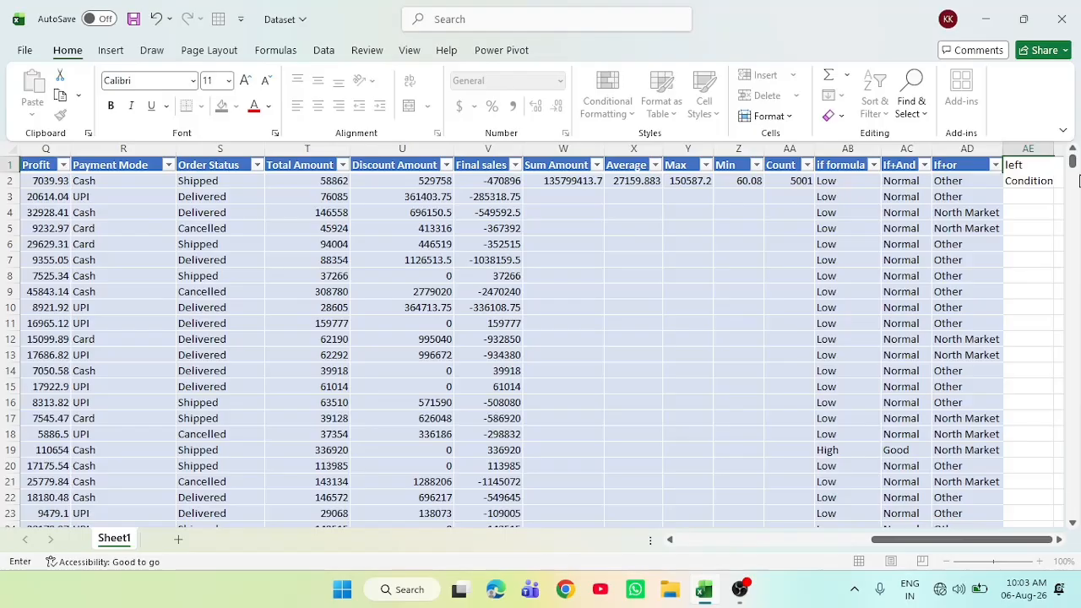
{"action": "key", "text": "Return"}
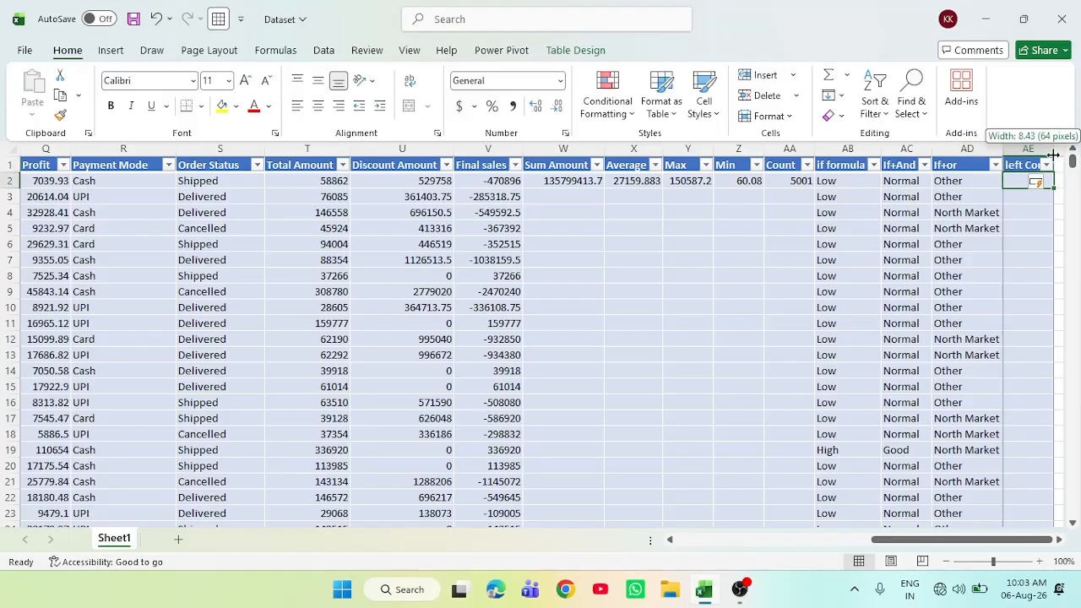
{"action": "double_click", "coordinate": [1054, 148]}
Start a LEFT formula in AE2 with the row's Customer ID as its text argument
{"action": "double_click", "coordinate": [1029, 178]}
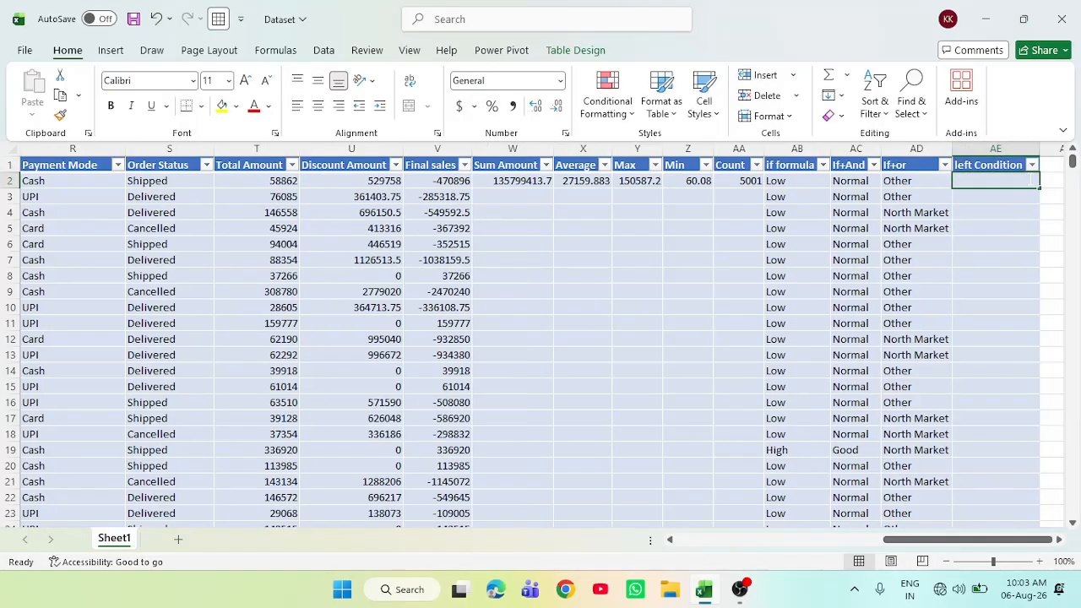
{"action": "type", "text": "=led"}
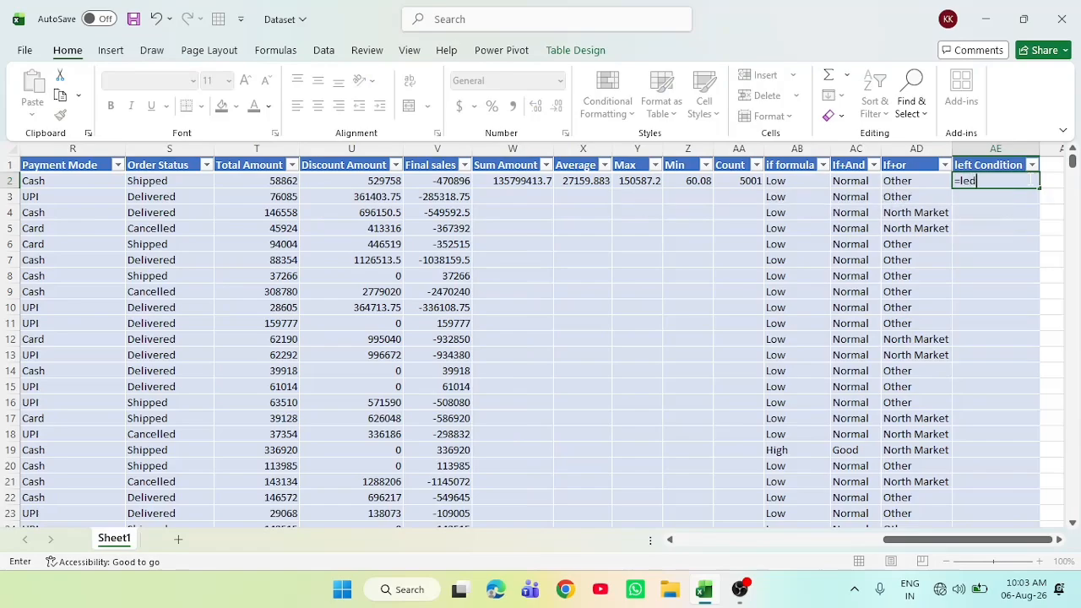
{"action": "key", "text": "BackSpace"}
{"action": "type", "text": "ft"}
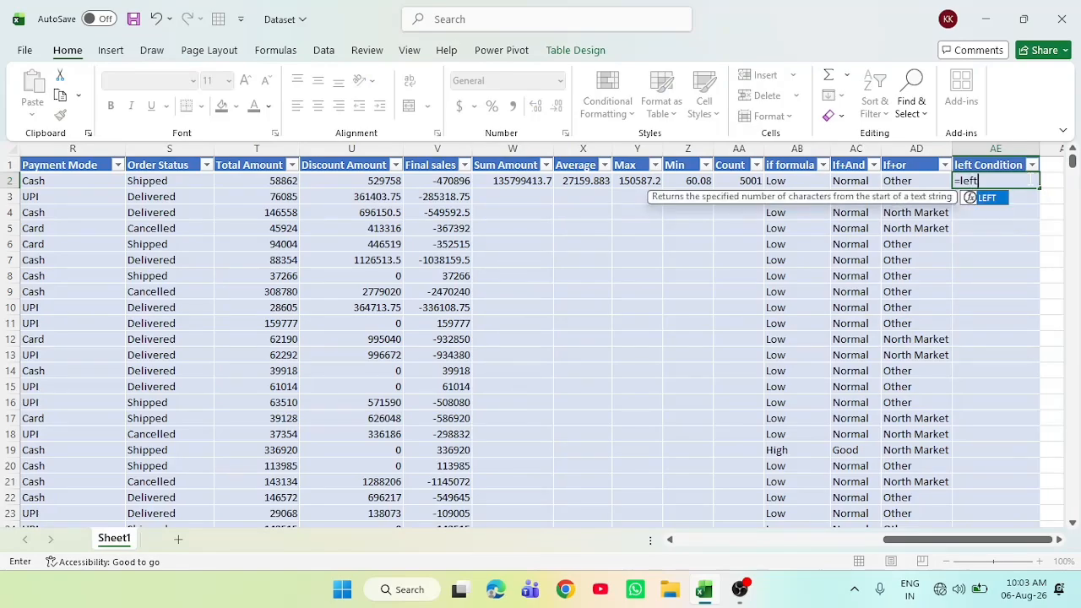
{"action": "type", "text": "("}
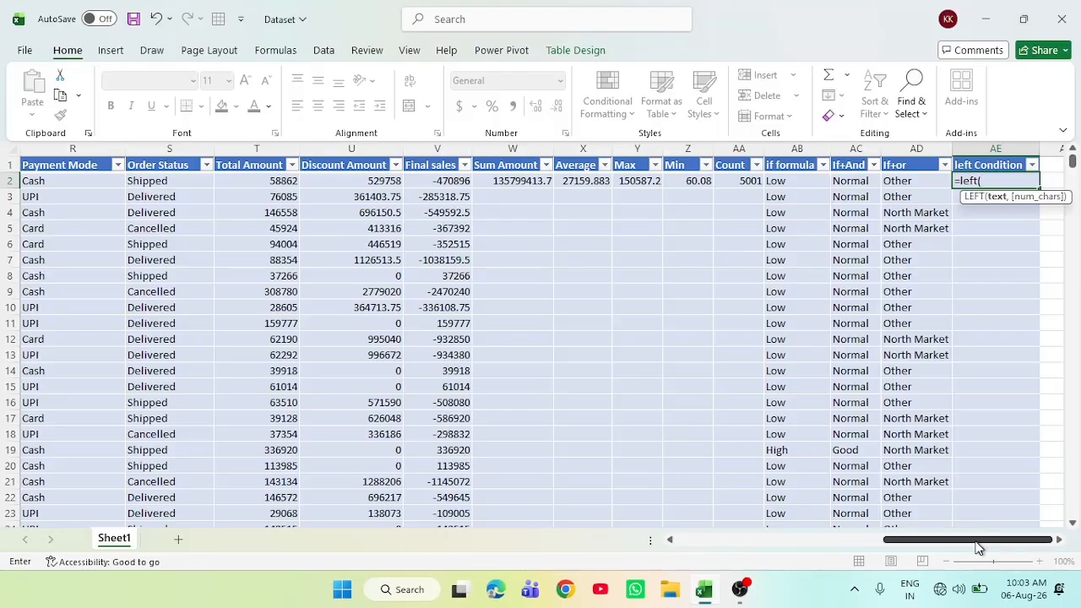
{"action": "left_click_drag", "start_coordinate": [978, 541], "coordinate": [459, 570]}
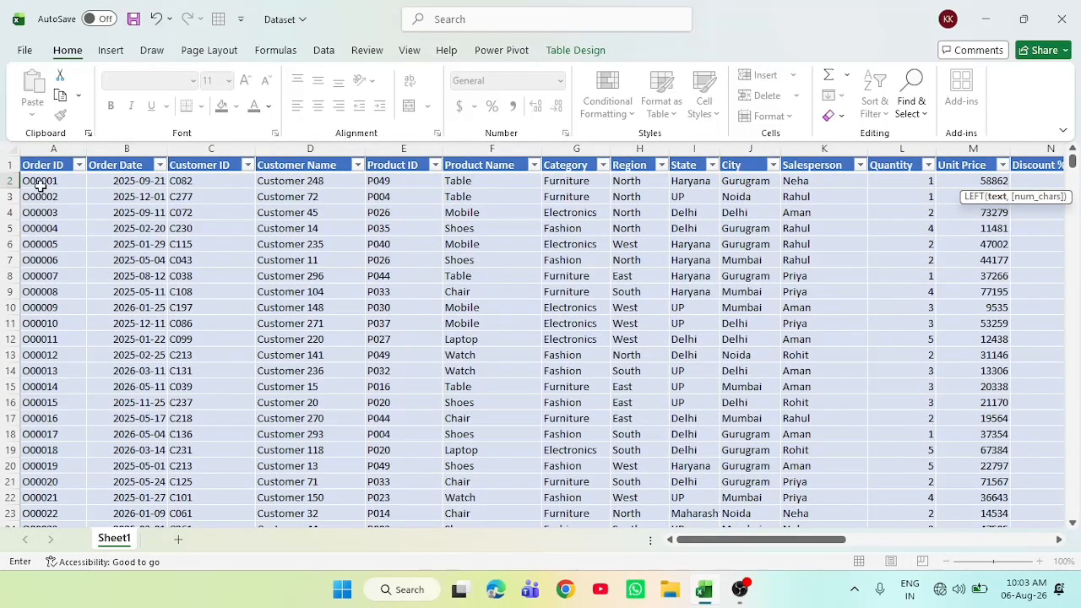
{"action": "left_click", "coordinate": [218, 182]}
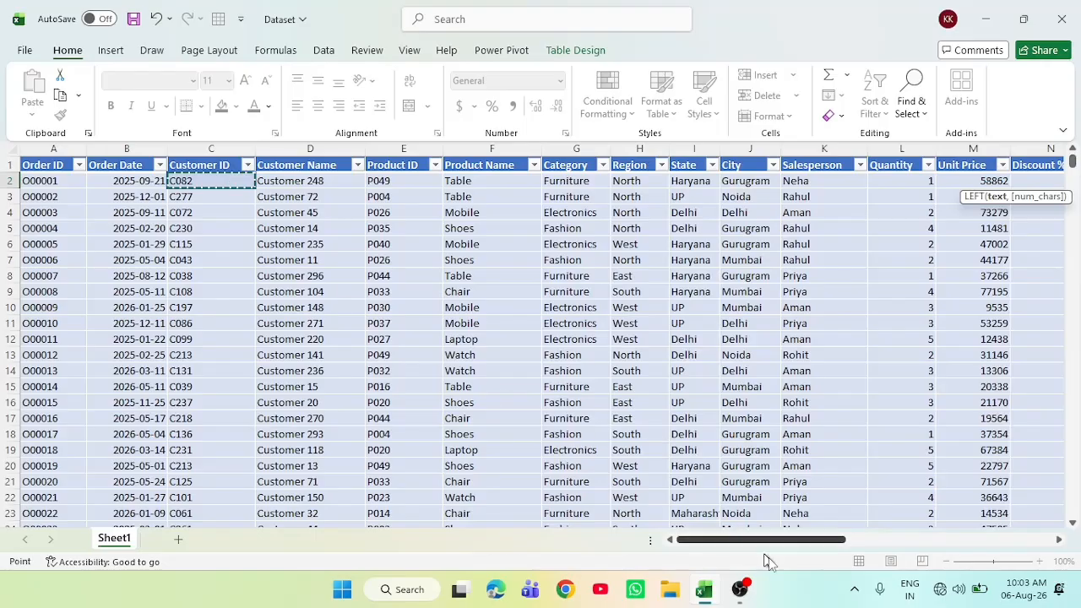
{"action": "left_click_drag", "start_coordinate": [748, 540], "coordinate": [909, 525]}
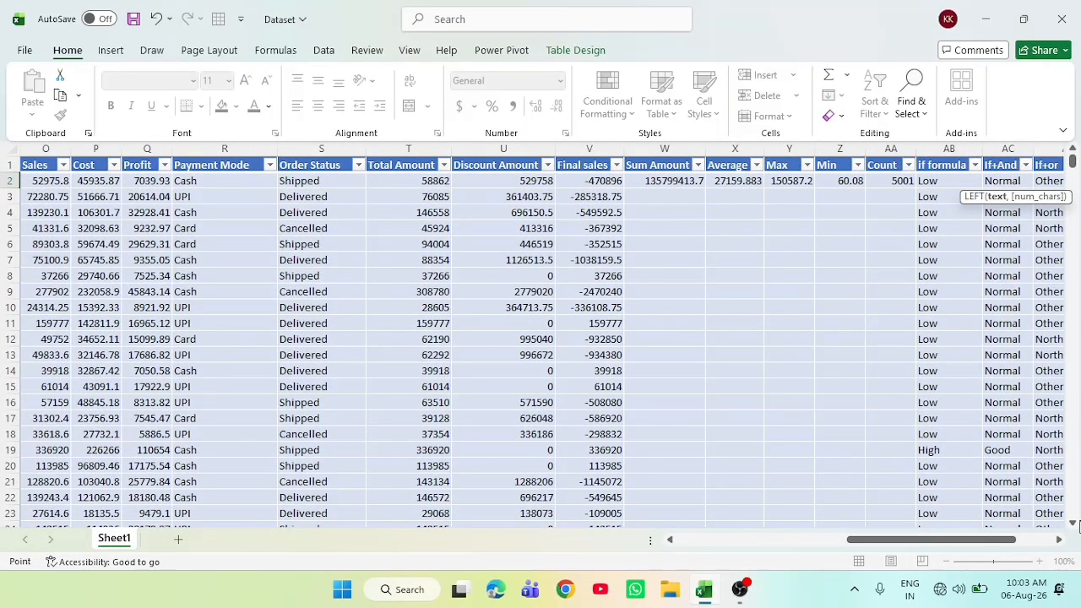
{"action": "left_click_drag", "start_coordinate": [980, 540], "coordinate": [1015, 545]}
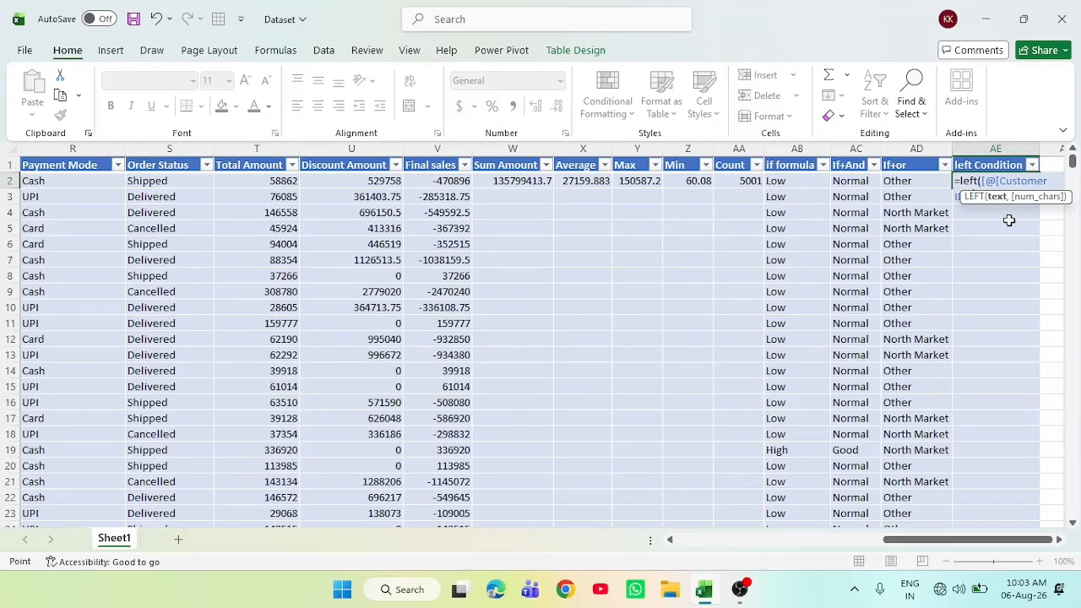
Set the LEFT formula in AE2 to extract 1 character and fill it down the entire left Condition column
{"action": "type", "text": ","}
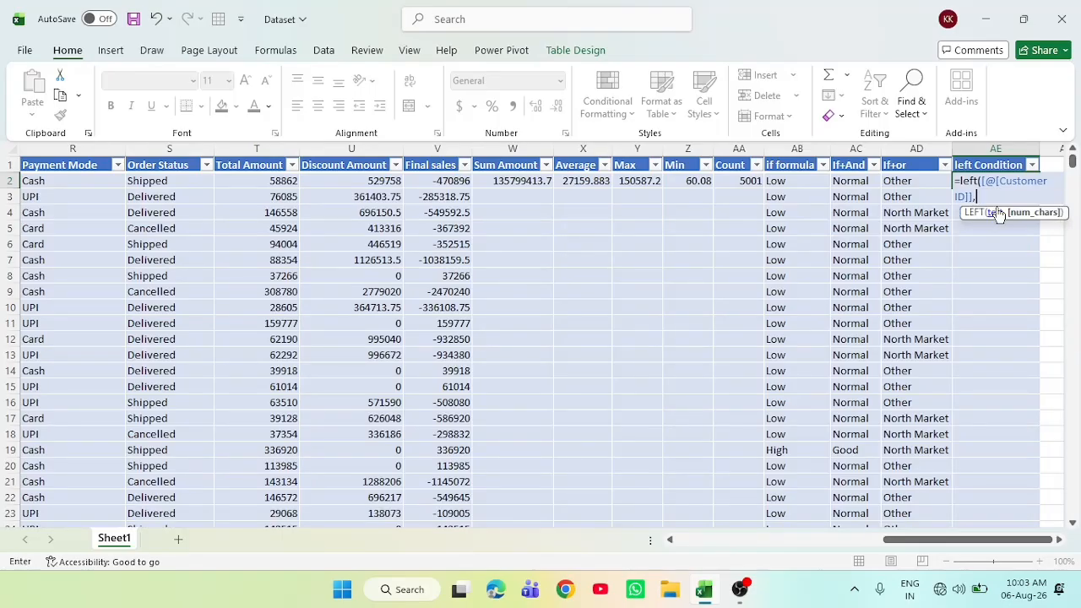
{"action": "type", "text": "1"}
{"action": "key", "text": "ctrl+Return"}
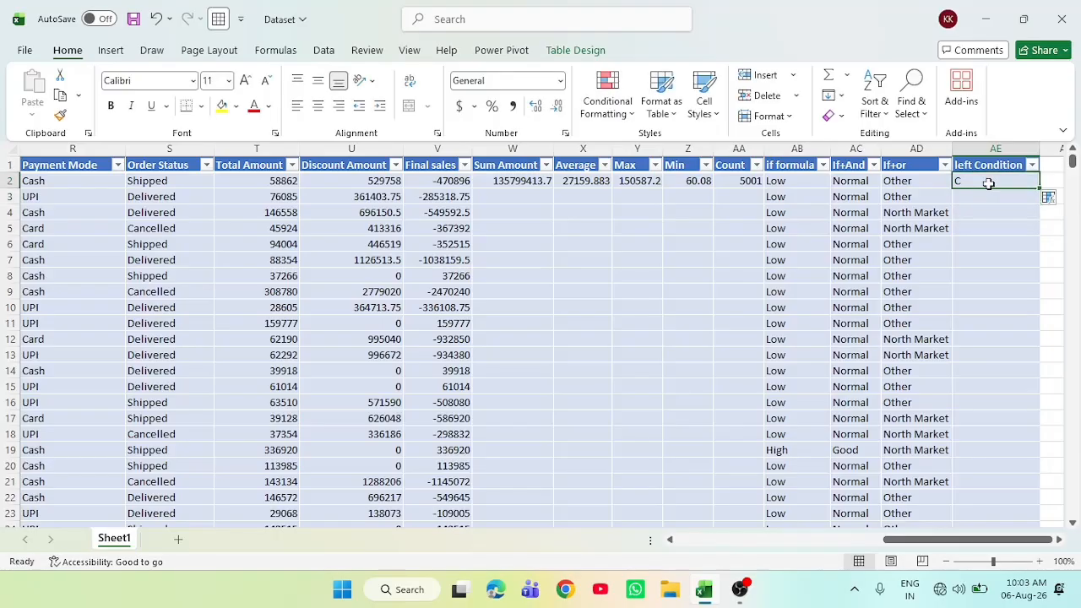
{"action": "left_click_drag", "start_coordinate": [940, 542], "coordinate": [989, 553]}
{"action": "double_click", "coordinate": [1044, 186]}
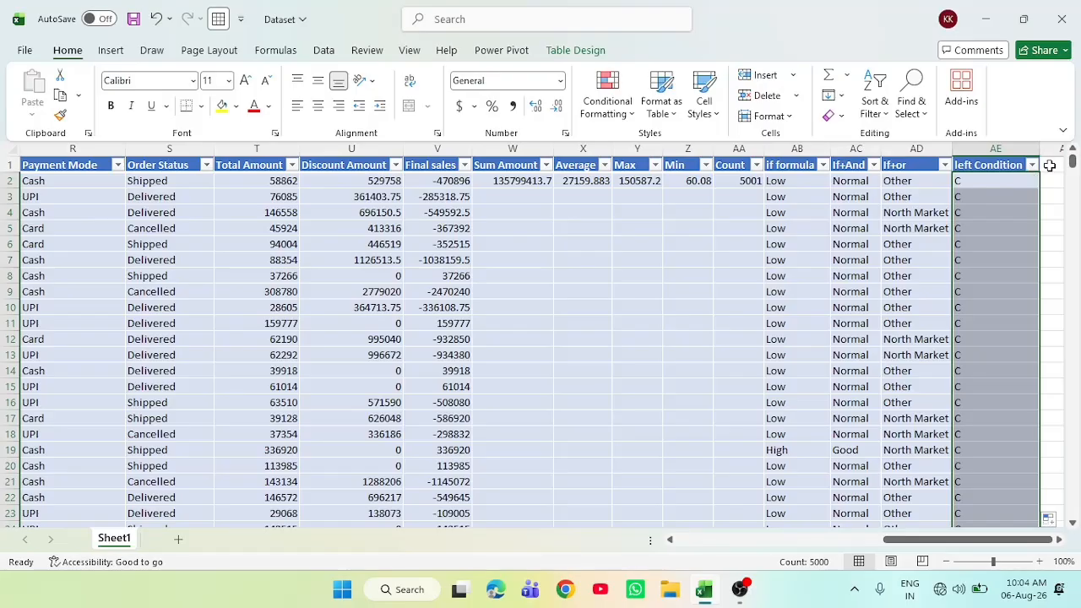
{"action": "left_click", "coordinate": [1049, 166]}
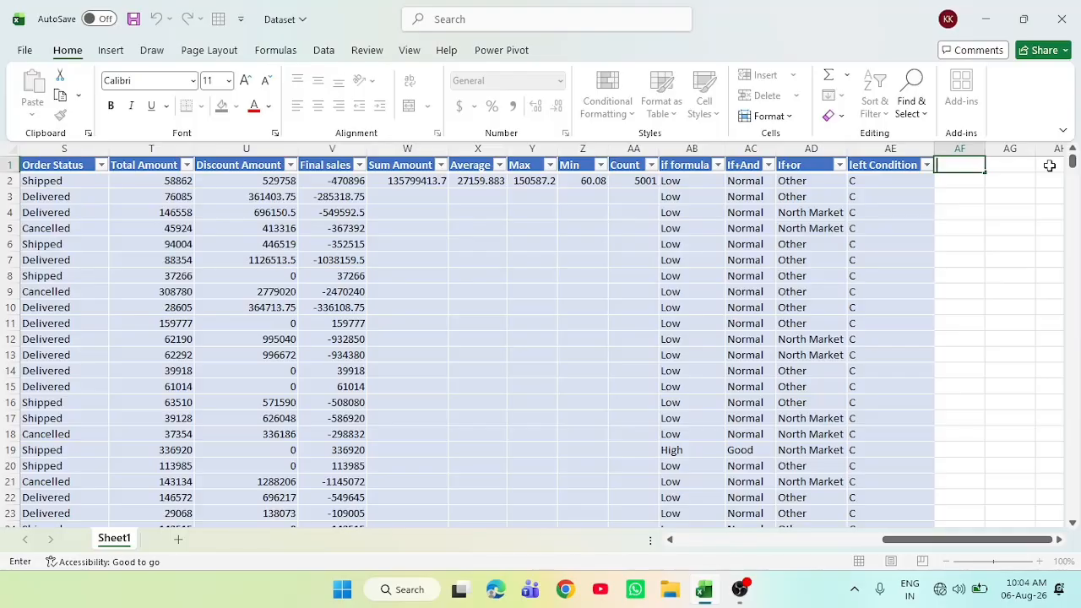
{"action": "type", "text": "=right"}
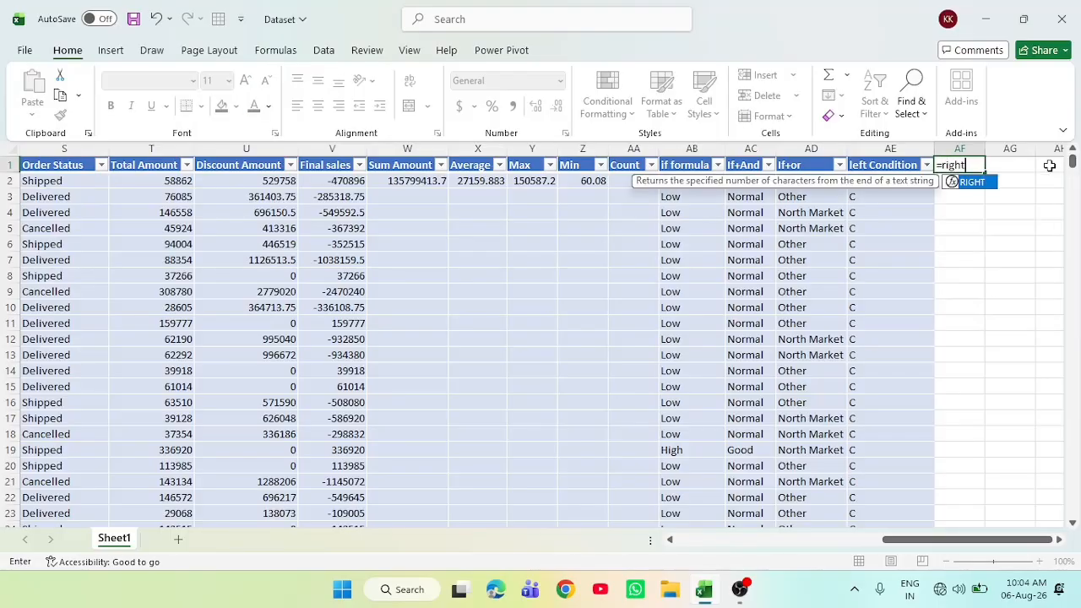
{"action": "key", "text": "BackSpace"}
{"action": "key", "text": "BackSpace"}
{"action": "key", "text": "BackSpace"}
{"action": "key", "text": "BackSpace"}
{"action": "key", "text": "BackSpace"}
{"action": "key", "text": "BackSpace"}
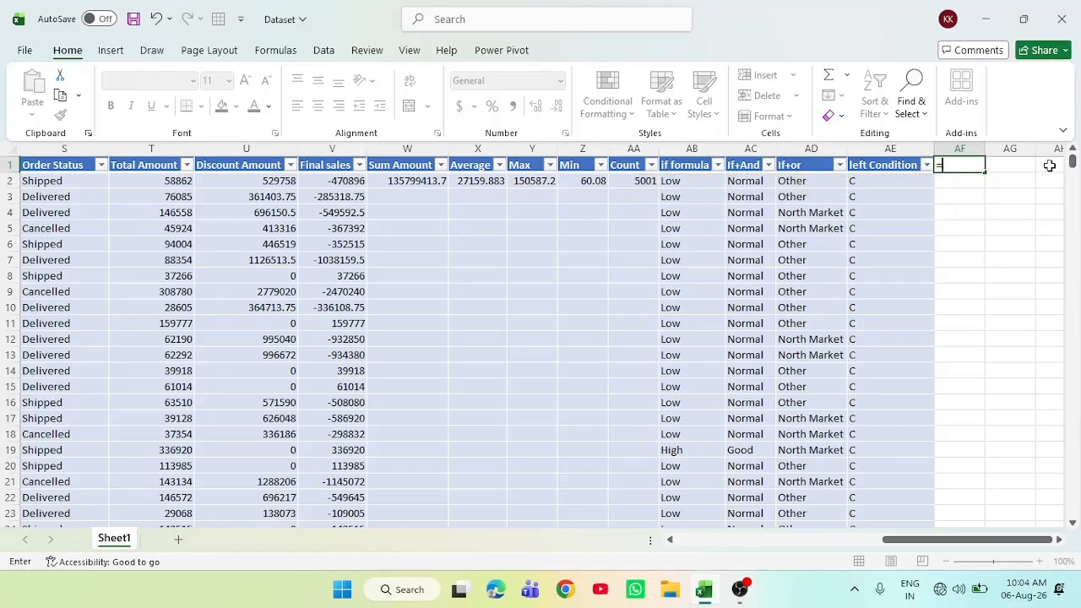
Enter the headers "R" in AF1 and "Right Condition" in AG1, fitting column AG to its header text
{"action": "type", "text": "R"}
{"action": "key", "text": "Tab"}
{"action": "type", "text": "ig"}
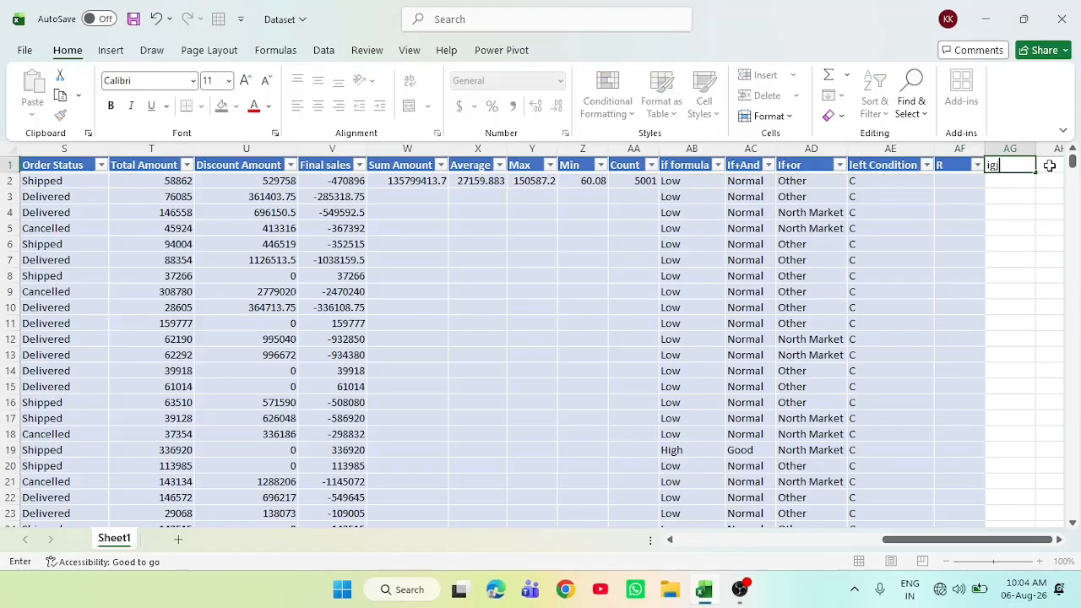
{"action": "key", "text": "BackSpace"}
{"action": "type", "text": "Right Condition"}
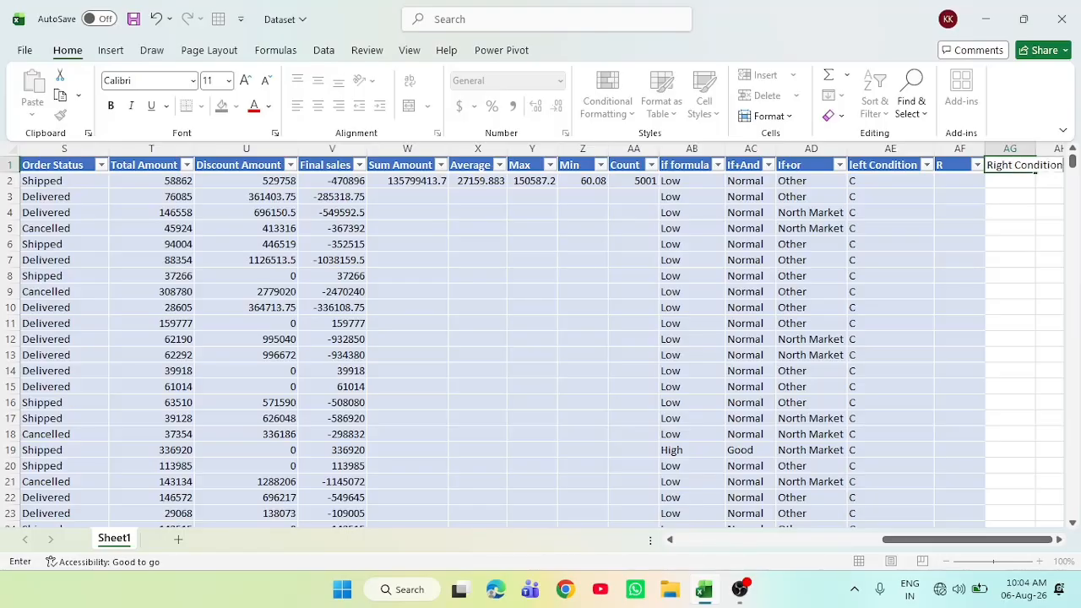
{"action": "key", "text": "Return"}
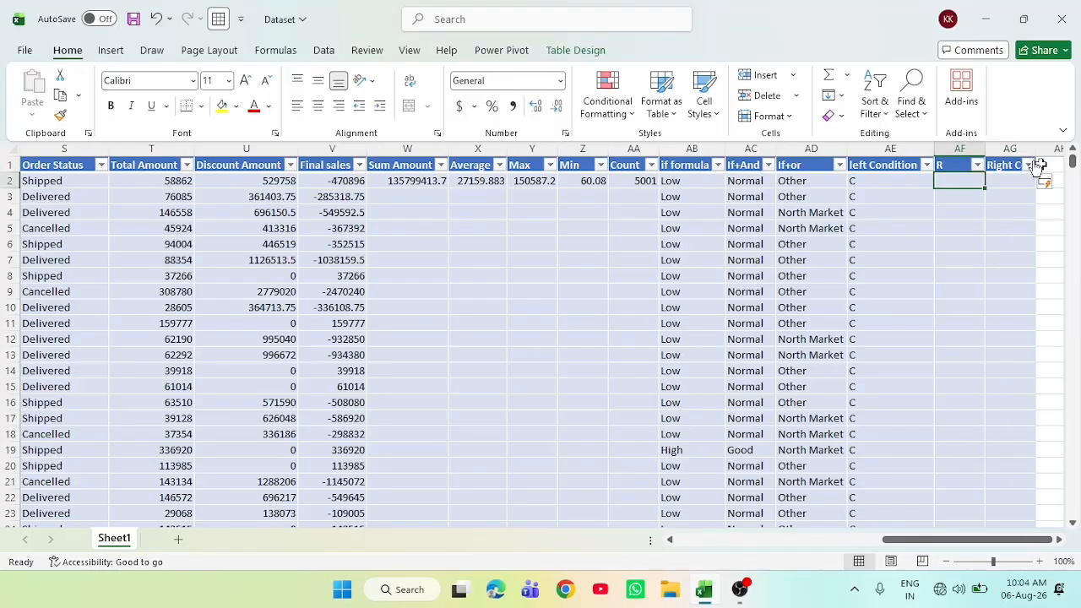
{"action": "double_click", "coordinate": [1036, 148]}
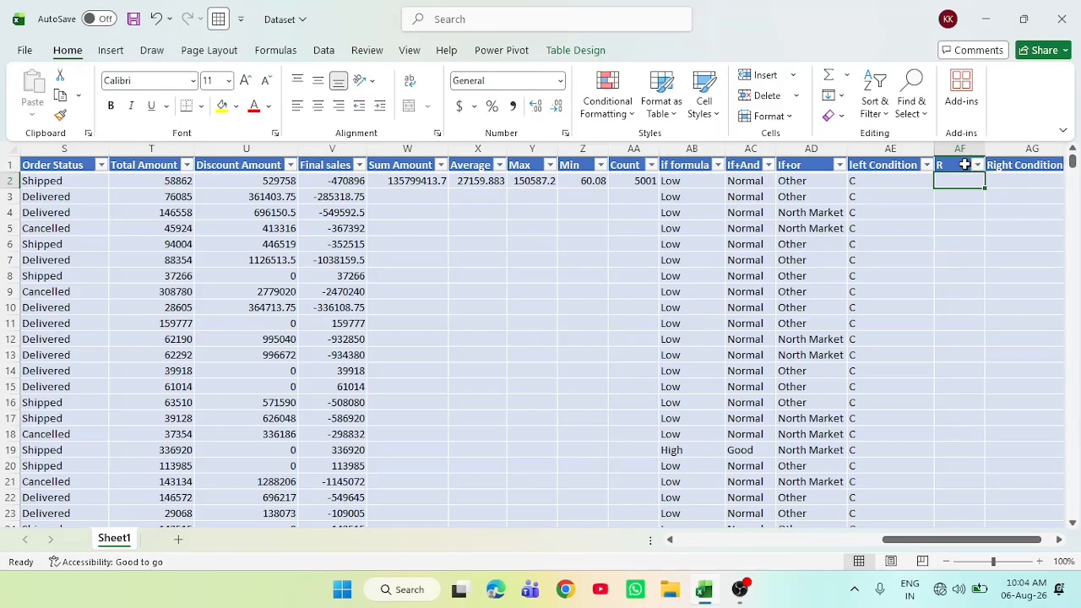
{"action": "left_click", "coordinate": [965, 165]}
{"action": "right_click", "coordinate": [965, 165]}
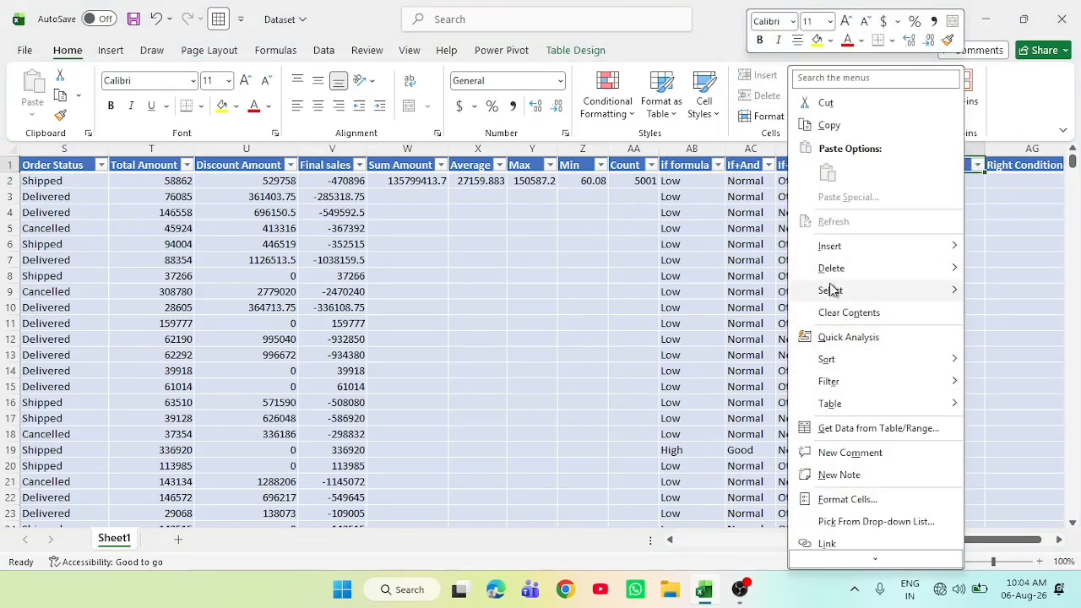
{"action": "mouse_move", "coordinate": [825, 270]}
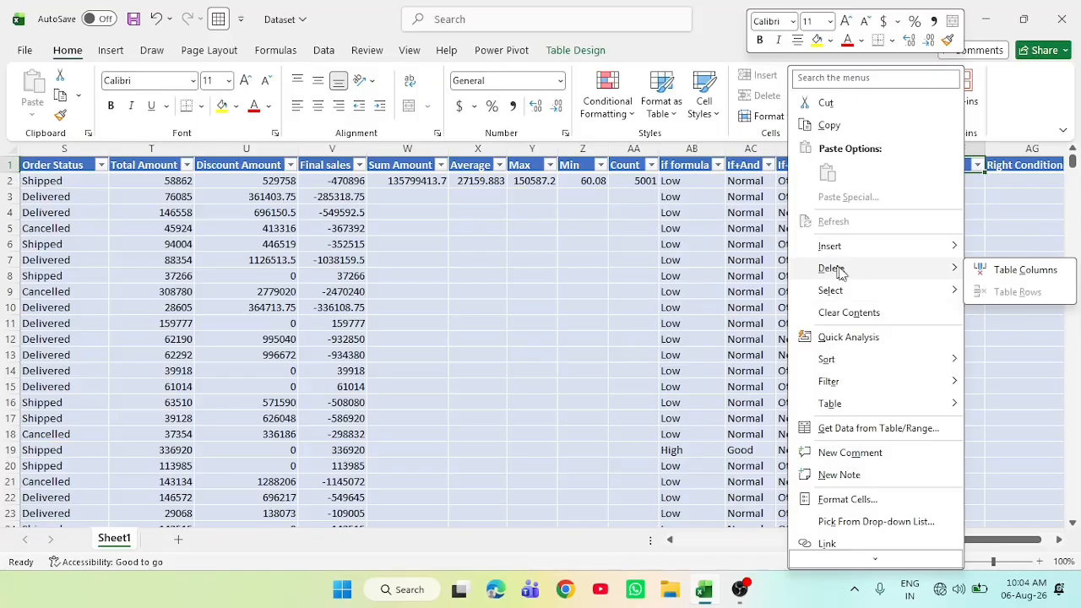
{"action": "left_click", "coordinate": [998, 252]}
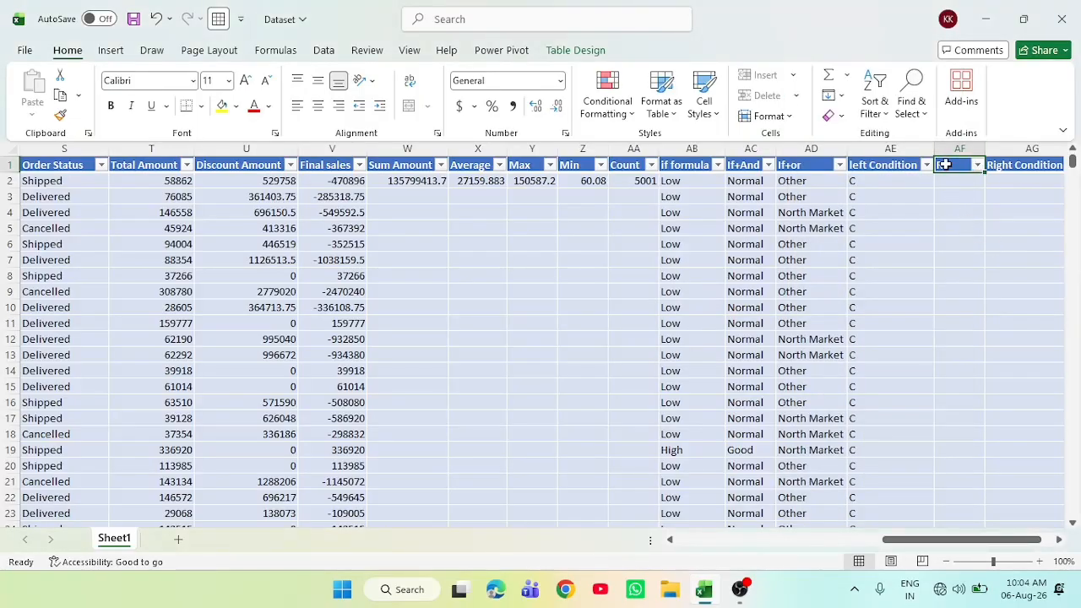
Undo the Right Condition header entry in AG1 and the table's extension over columns AF and AG
{"action": "key", "text": "ctrl+z"}
{"action": "key", "text": "ctrl+z"}
{"action": "key", "text": "ctrl+z"}
{"action": "key", "text": "ctrl+z"}
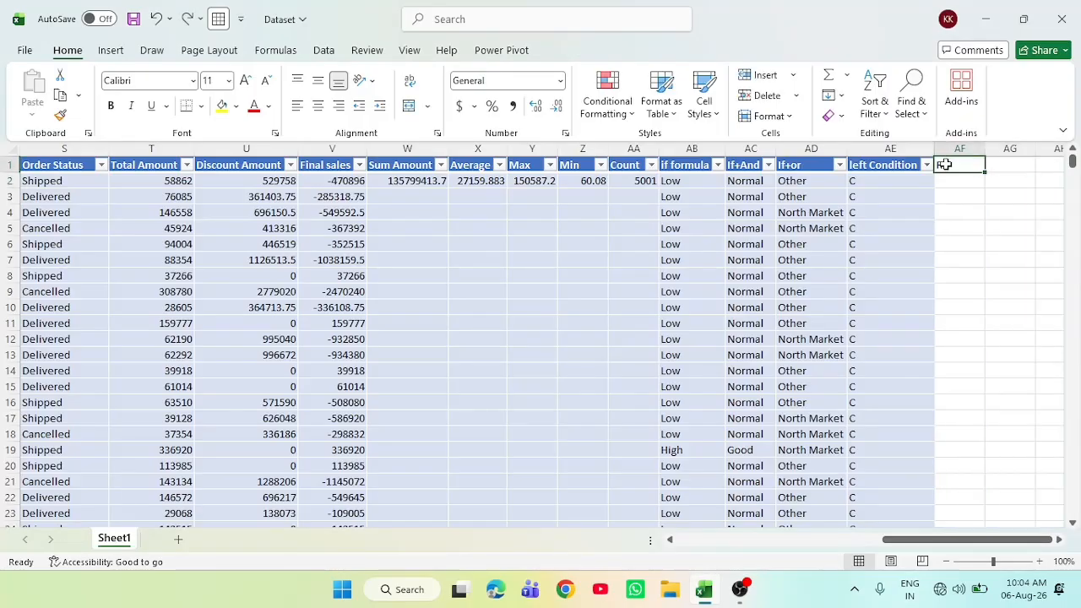
Change the header in AF1 to "Right Condition" and fit the column width to it
{"action": "type", "text": "Righ"}
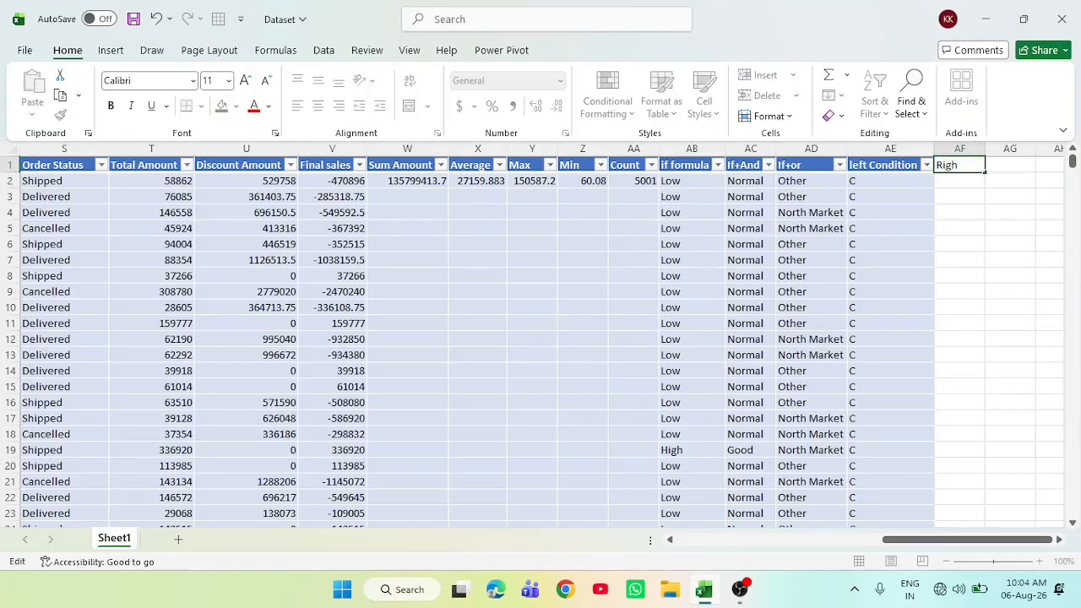
{"action": "type", "text": "t Condition"}
{"action": "key", "text": "Return"}
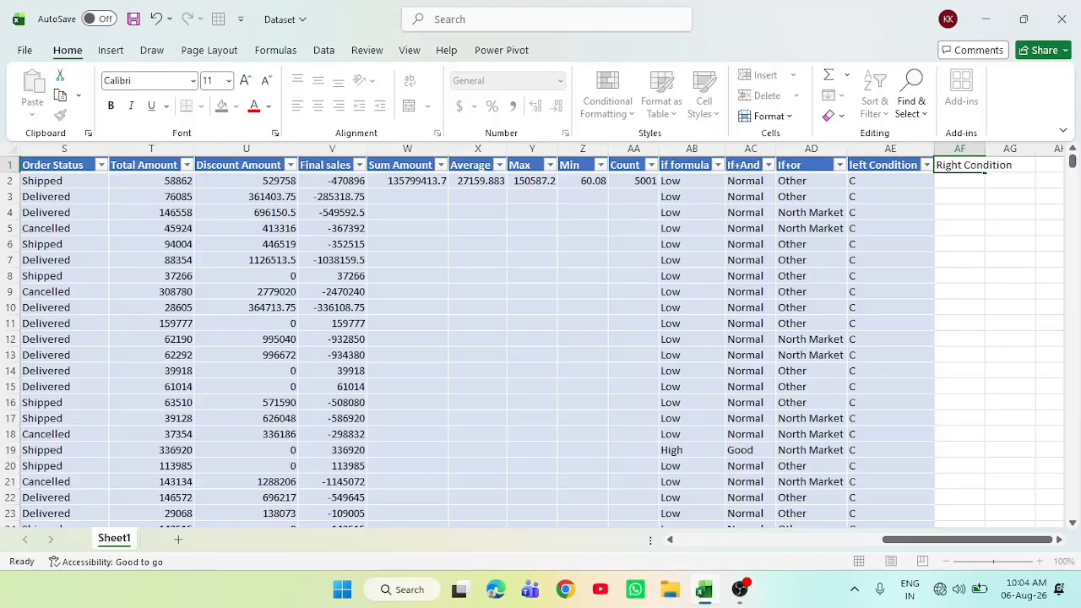
{"action": "left_click", "coordinate": [971, 150]}
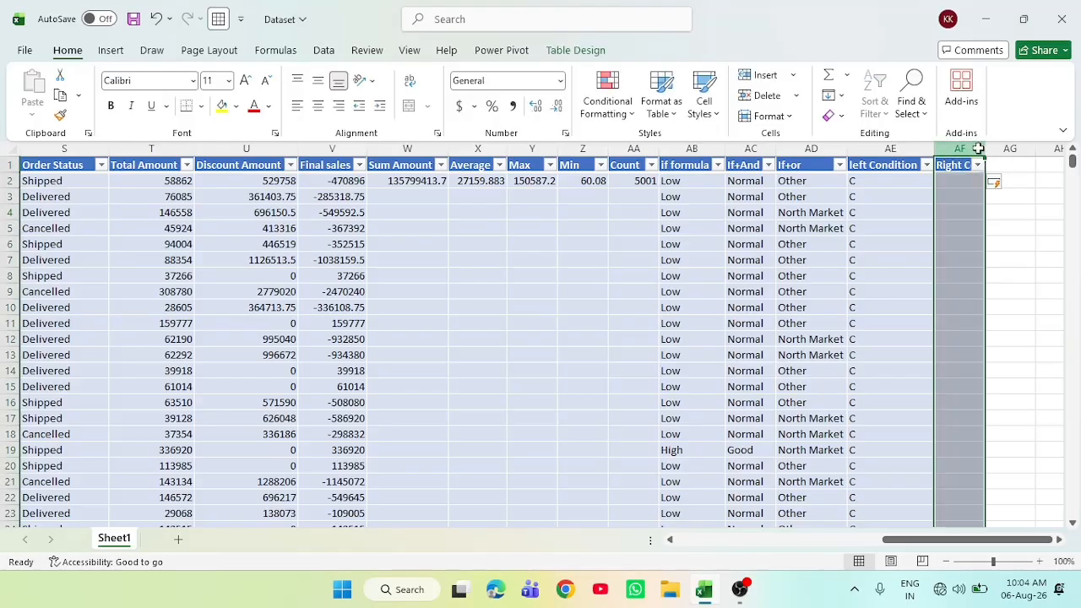
{"action": "left_click_drag", "start_coordinate": [982, 149], "coordinate": [982, 149]}
{"action": "double_click", "coordinate": [982, 149]}
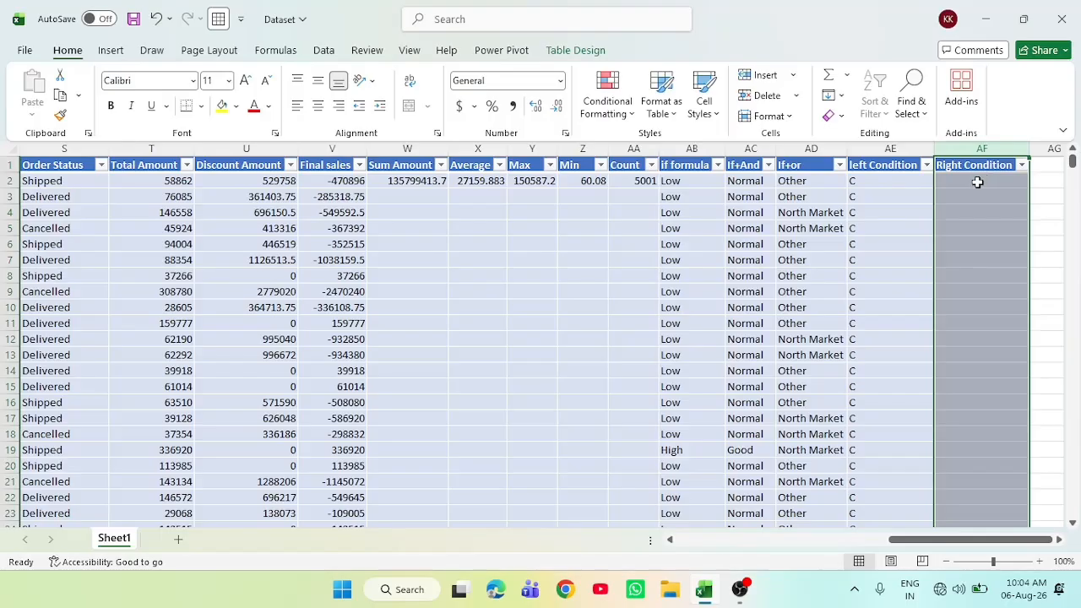
Start a RIGHT formula in AF2 with the row's Customer ID as its text argument
{"action": "left_click", "coordinate": [978, 180]}
{"action": "type", "text": "="}
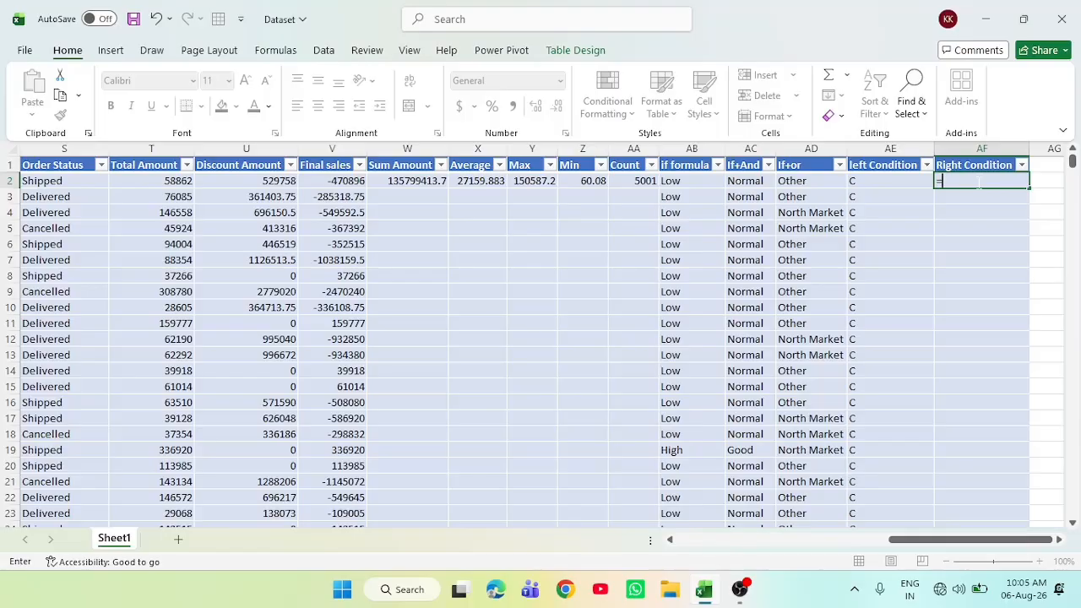
{"action": "type", "text": "ri"}
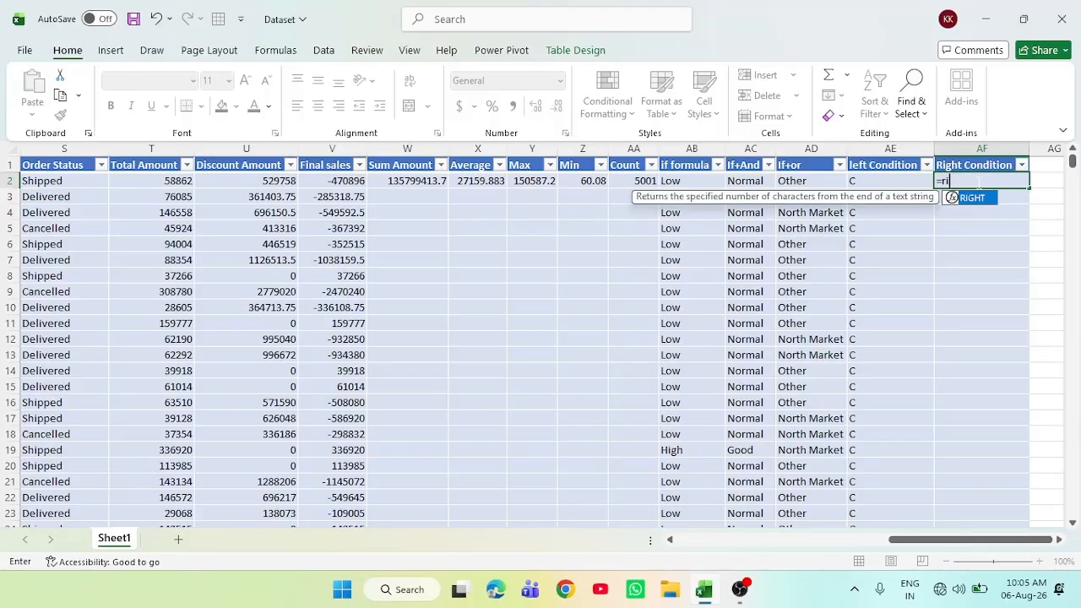
{"action": "type", "text": "ght("}
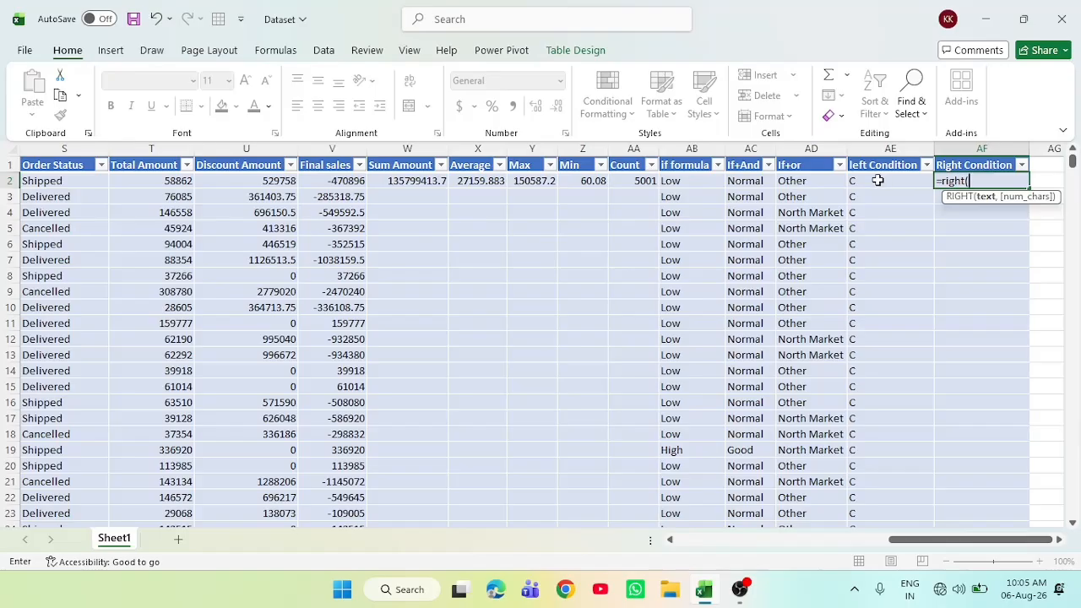
{"action": "left_click_drag", "start_coordinate": [920, 541], "coordinate": [900, 541]}
{"action": "left_click", "coordinate": [190, 180]}
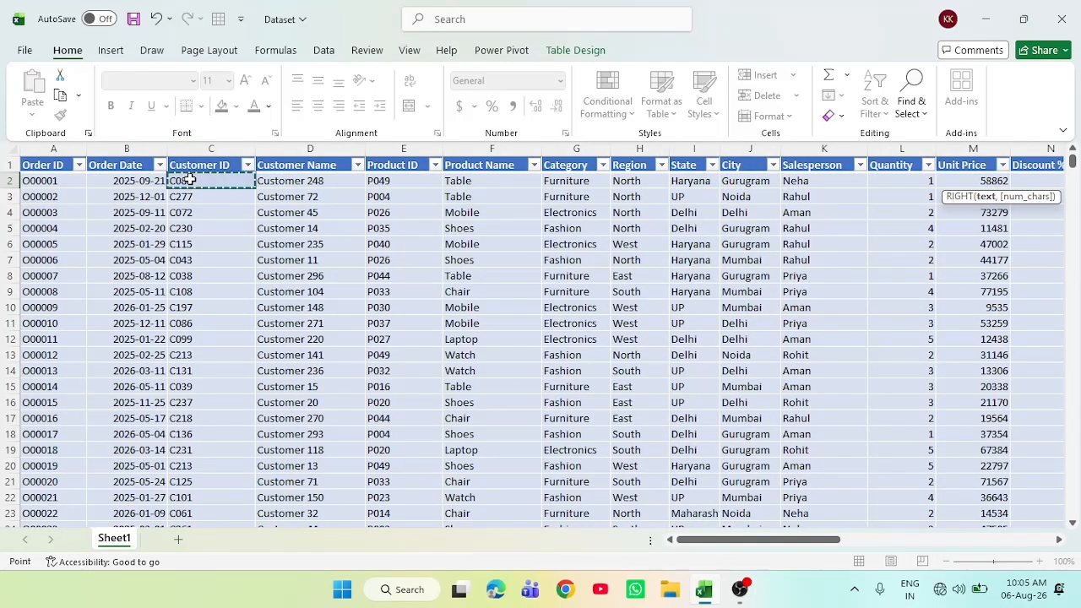
{"action": "left_click_drag", "start_coordinate": [755, 546], "coordinate": [1058, 536]}
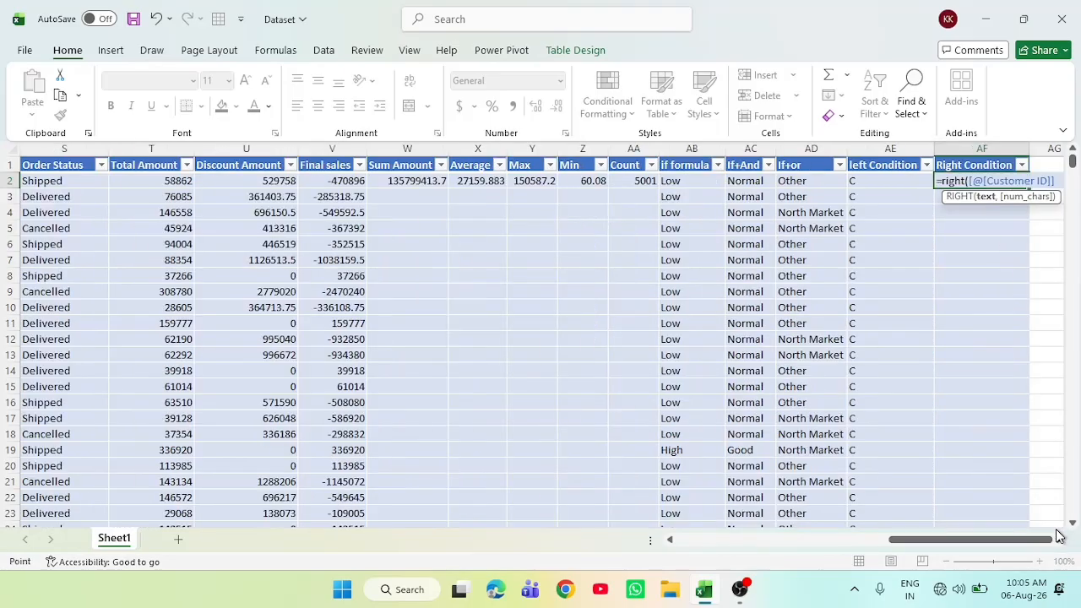
Set the RIGHT formula in AF2 to extract 1 character and fill it down the entire Right Condition column
{"action": "type", "text": ","}
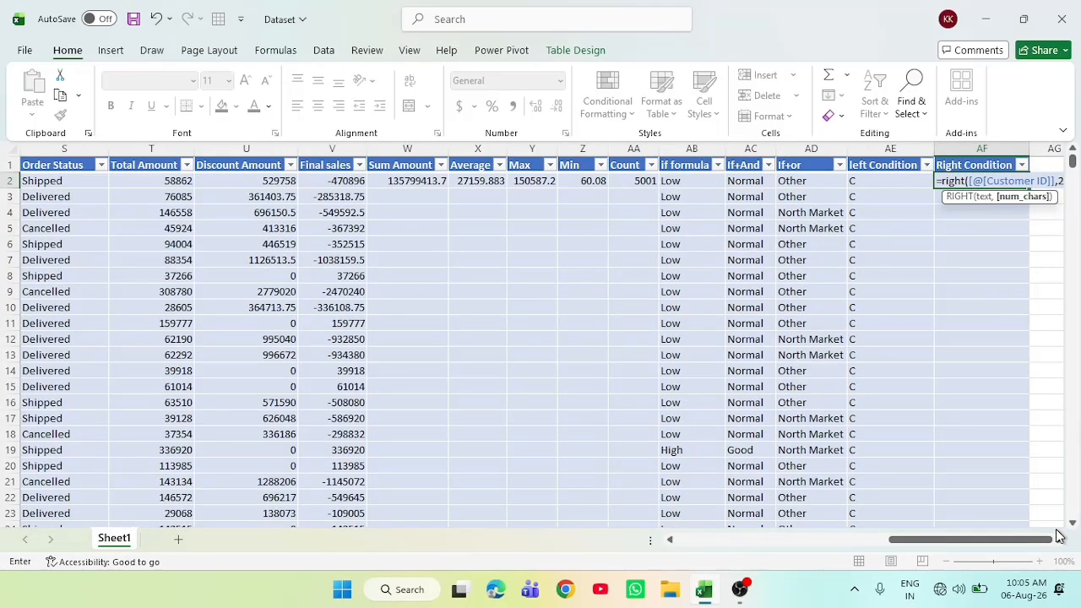
{"action": "type", "text": "1)"}
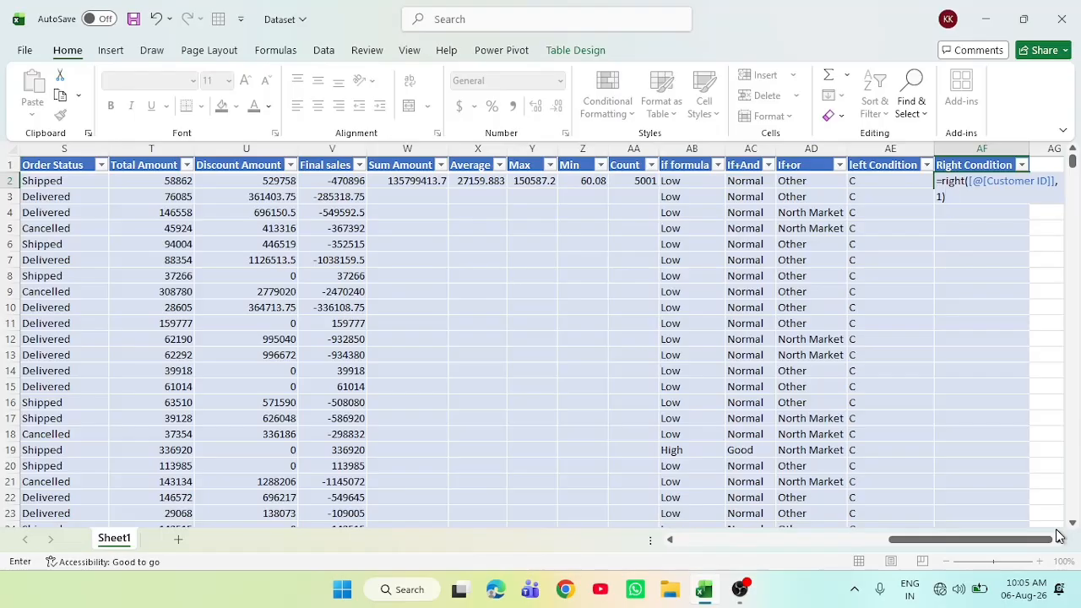
{"action": "key", "text": "Return"}
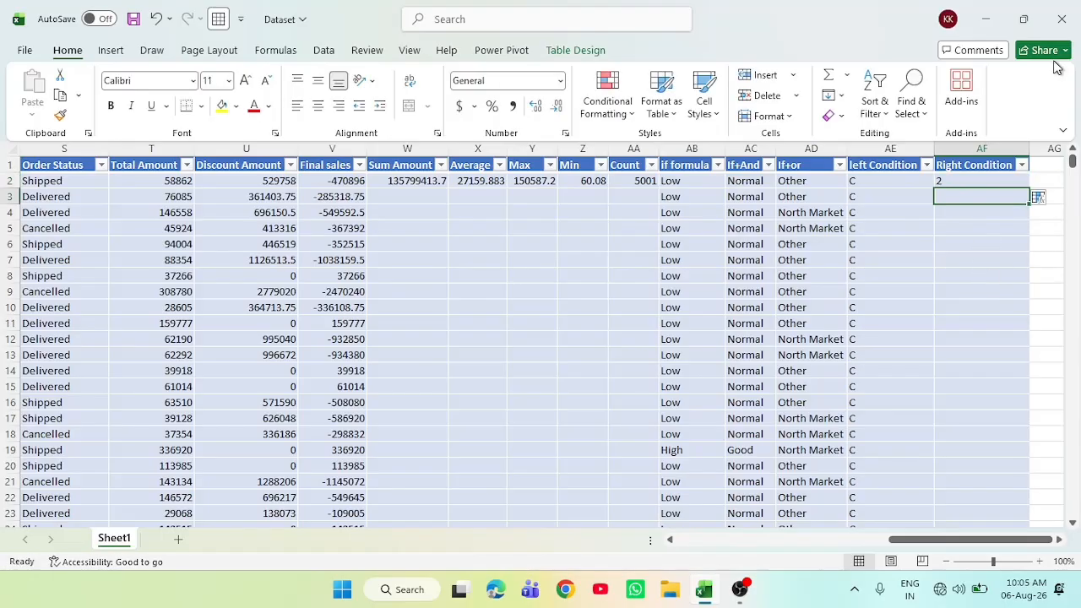
{"action": "left_click", "coordinate": [1001, 178]}
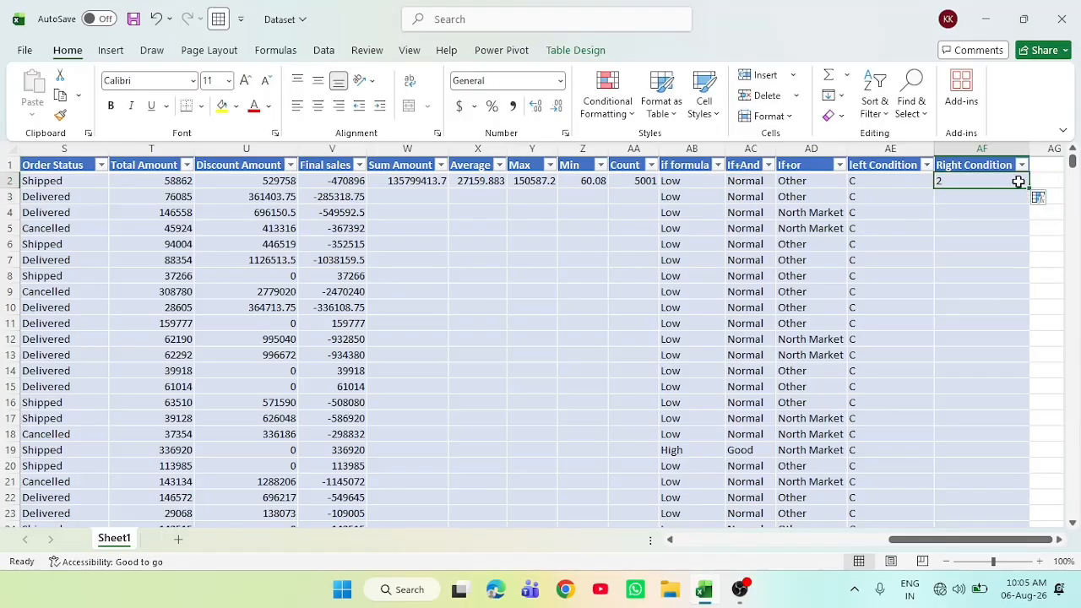
{"action": "double_click", "coordinate": [1032, 186]}
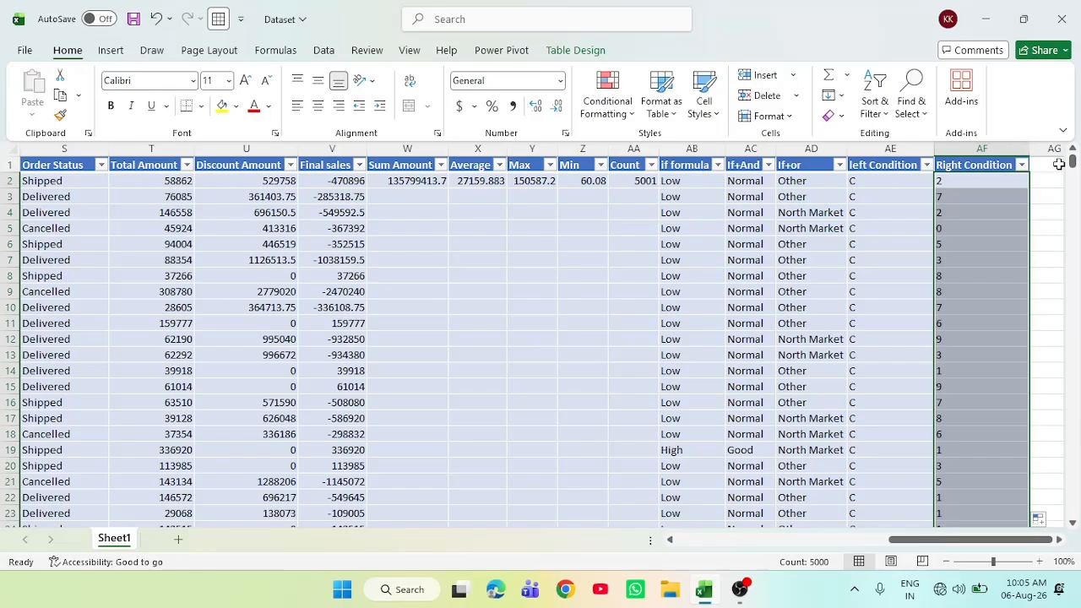
Add a "Len Condition" header in AG1, directly after the Right Condition column, and fit the column width to it
{"action": "left_click", "coordinate": [1048, 167]}
{"action": "double_click", "coordinate": [1048, 167]}
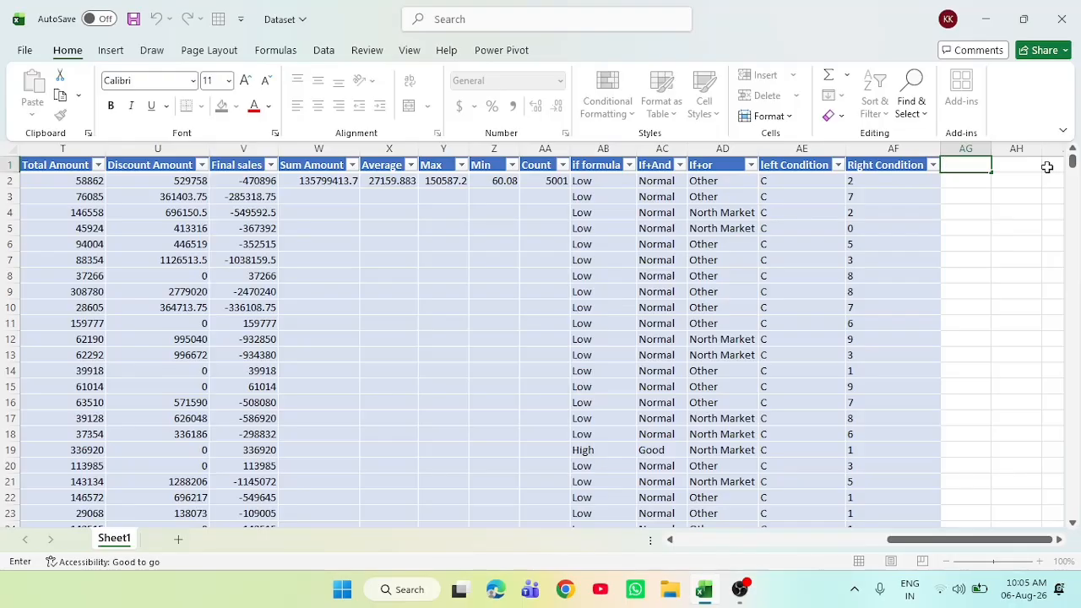
{"action": "type", "text": "I"}
{"action": "type", "text": "r"}
{"action": "key", "text": "BackSpace"}
{"action": "type", "text": "en Condition"}
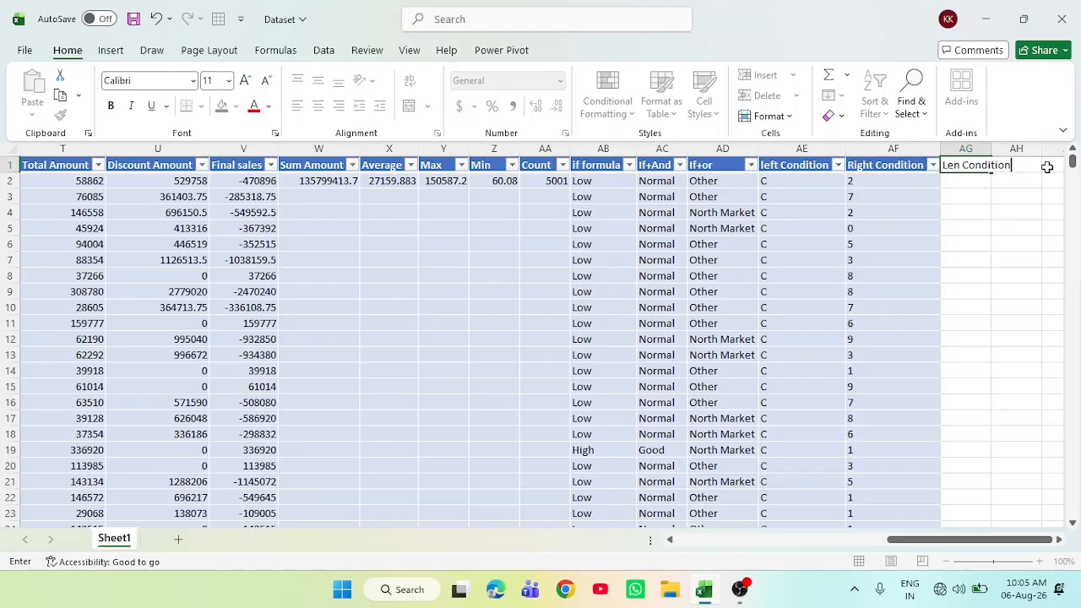
{"action": "key", "text": "Return"}
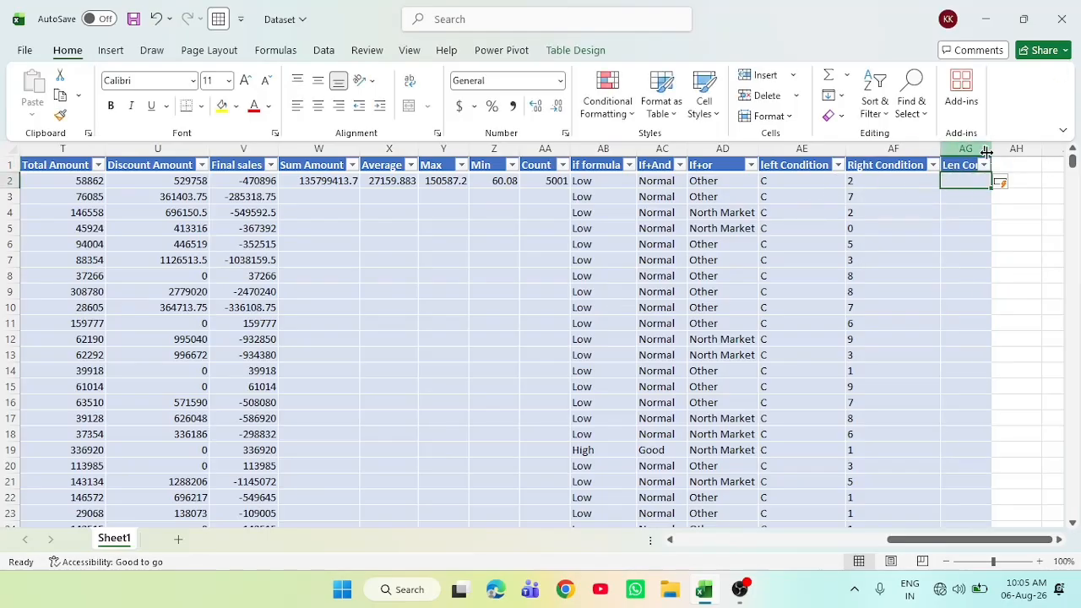
{"action": "double_click", "coordinate": [990, 151]}
Enter a LEN formula in AG2 on the row's Customer Name and fill it down the entire Len Condition column
{"action": "double_click", "coordinate": [987, 181]}
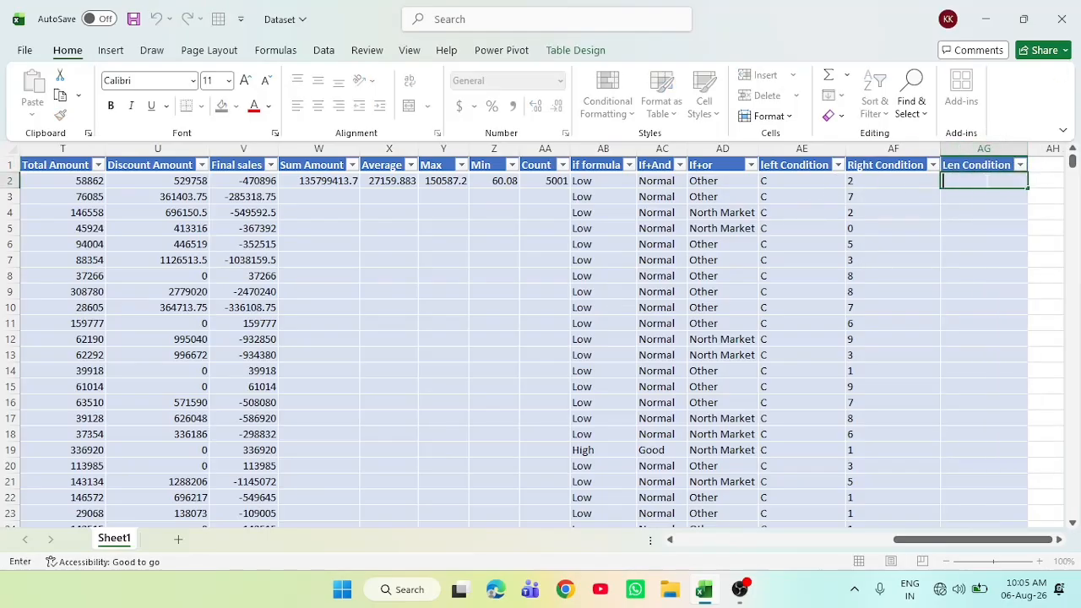
{"action": "type", "text": "=len"}
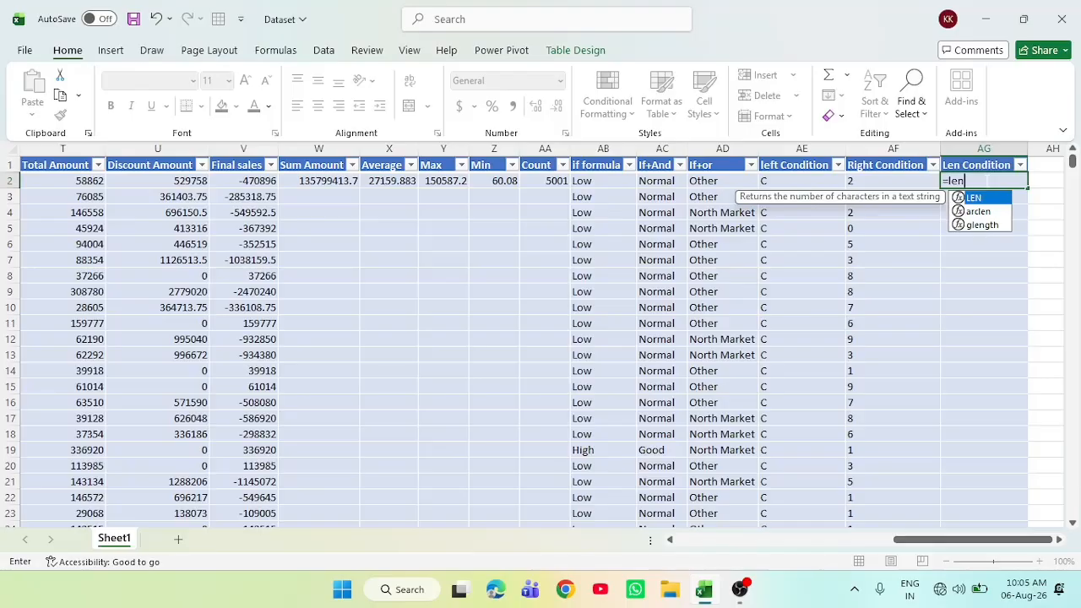
{"action": "type", "text": "("}
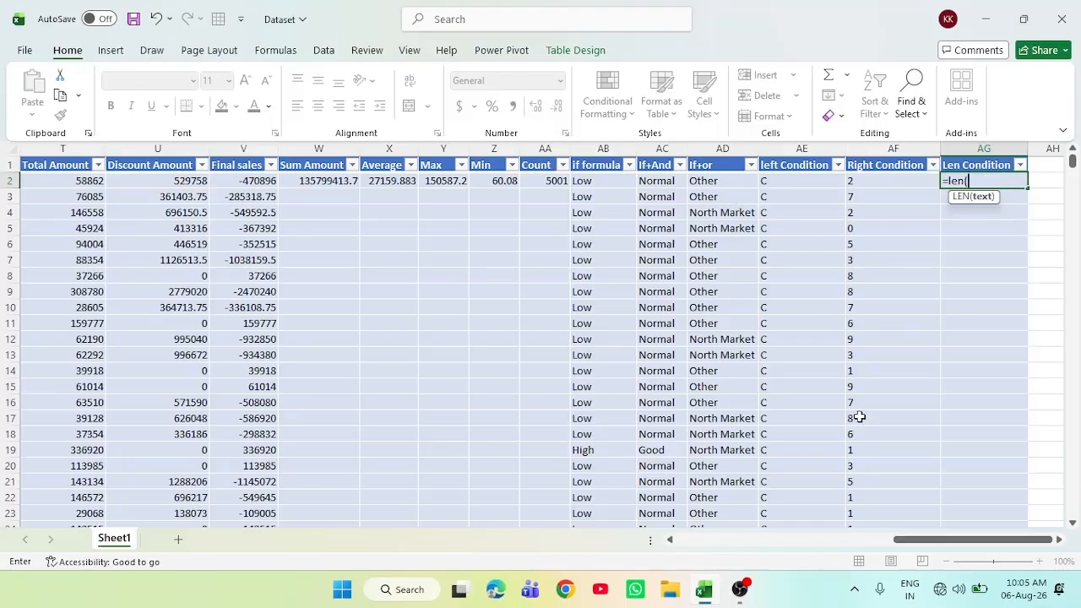
{"action": "left_click_drag", "start_coordinate": [932, 539], "coordinate": [672, 562]}
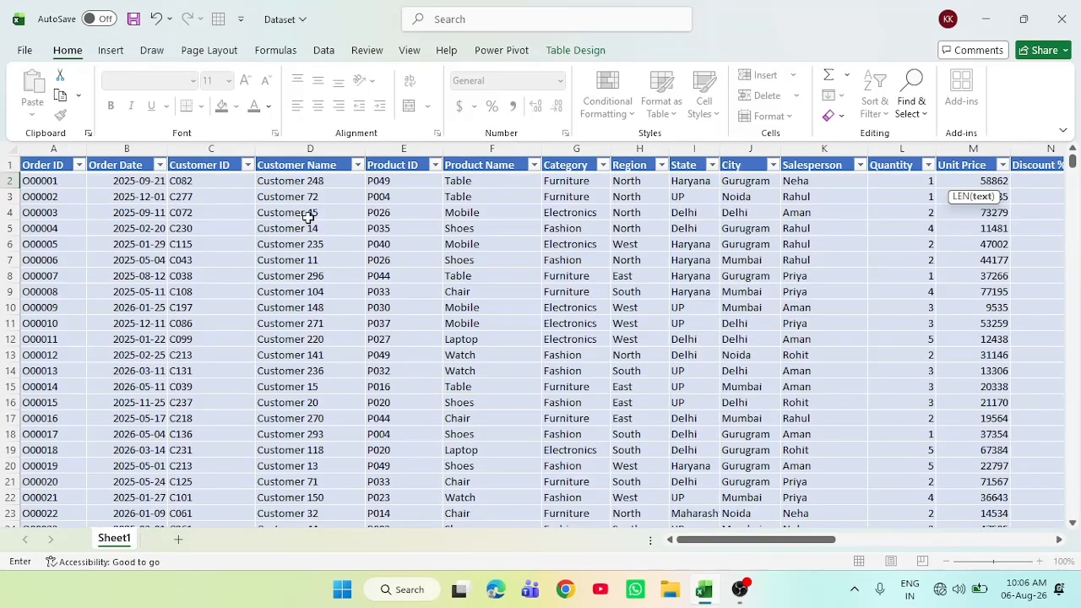
{"action": "left_click", "coordinate": [295, 179]}
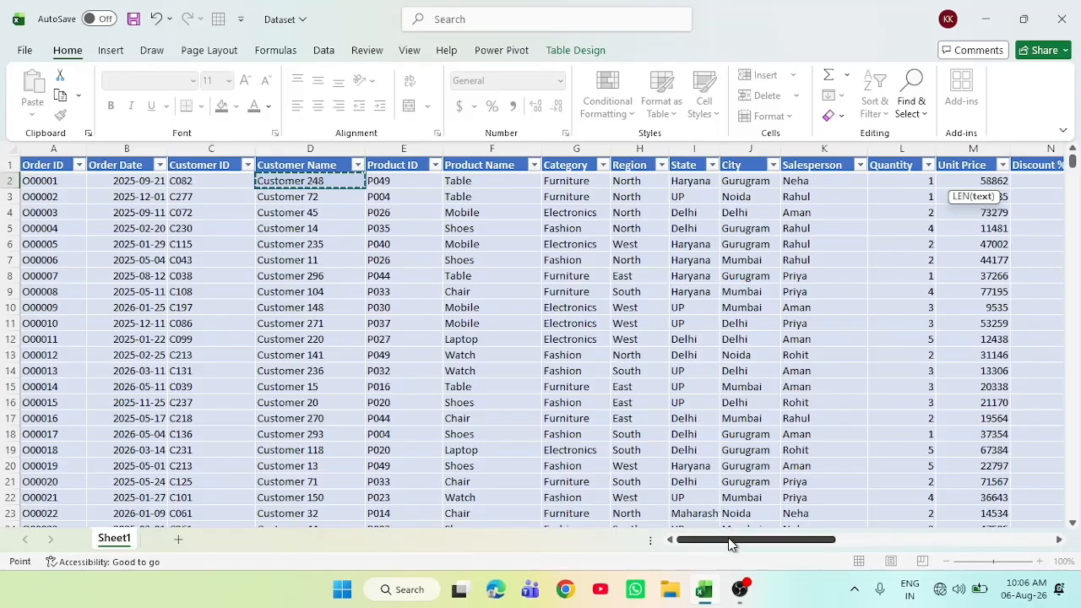
{"action": "left_click_drag", "start_coordinate": [730, 541], "coordinate": [1066, 517]}
{"action": "key", "text": "Return"}
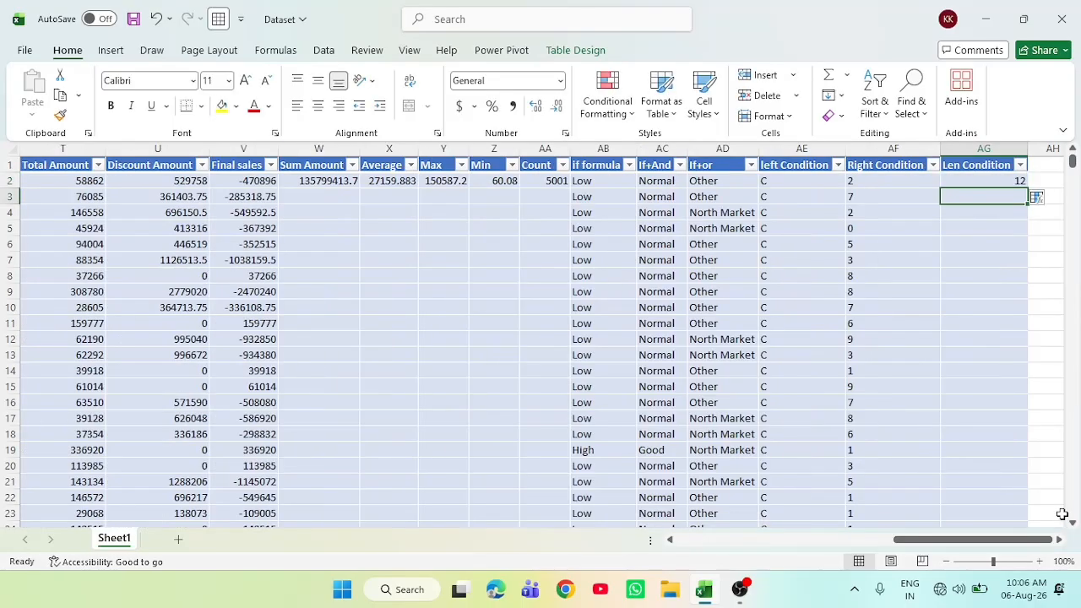
{"action": "left_click", "coordinate": [954, 185]}
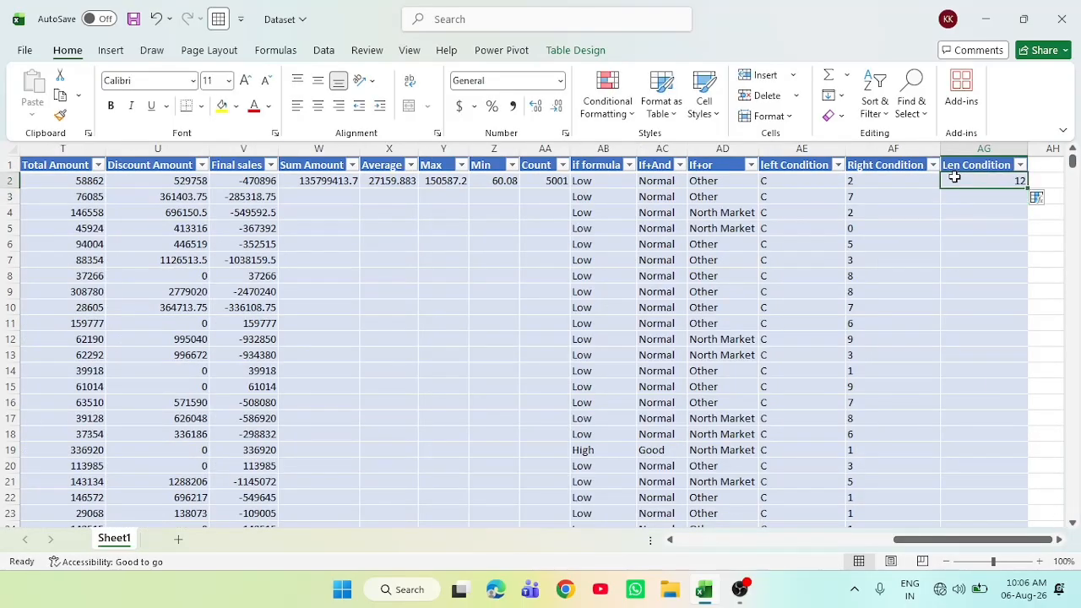
{"action": "double_click", "coordinate": [1029, 188]}
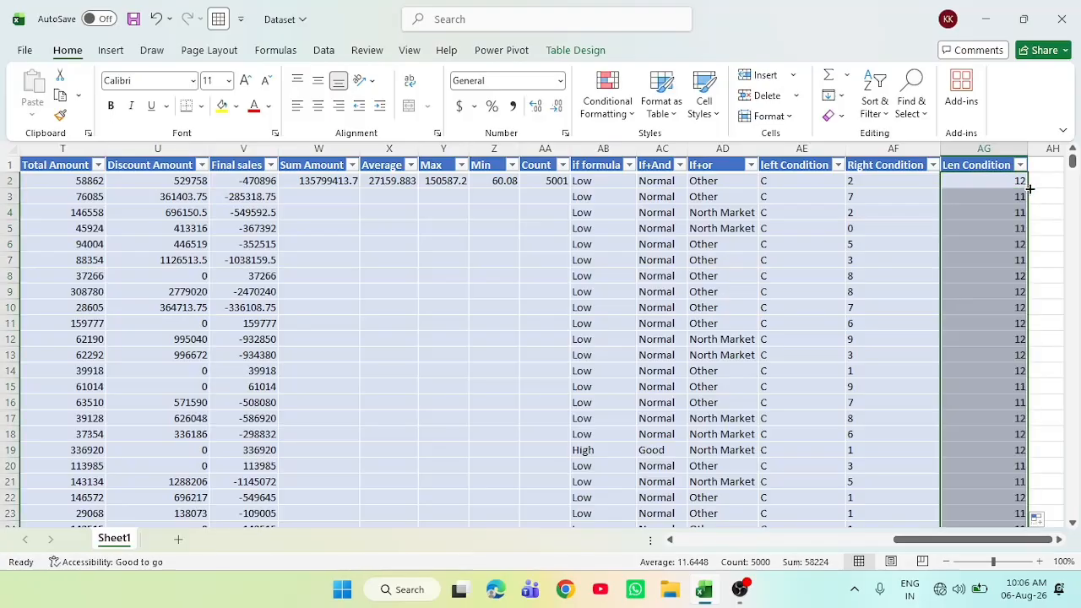
Add an "Upper Cases" header in AH1, directly after the Len Condition column, and fit the column width to it
{"action": "double_click", "coordinate": [1044, 166]}
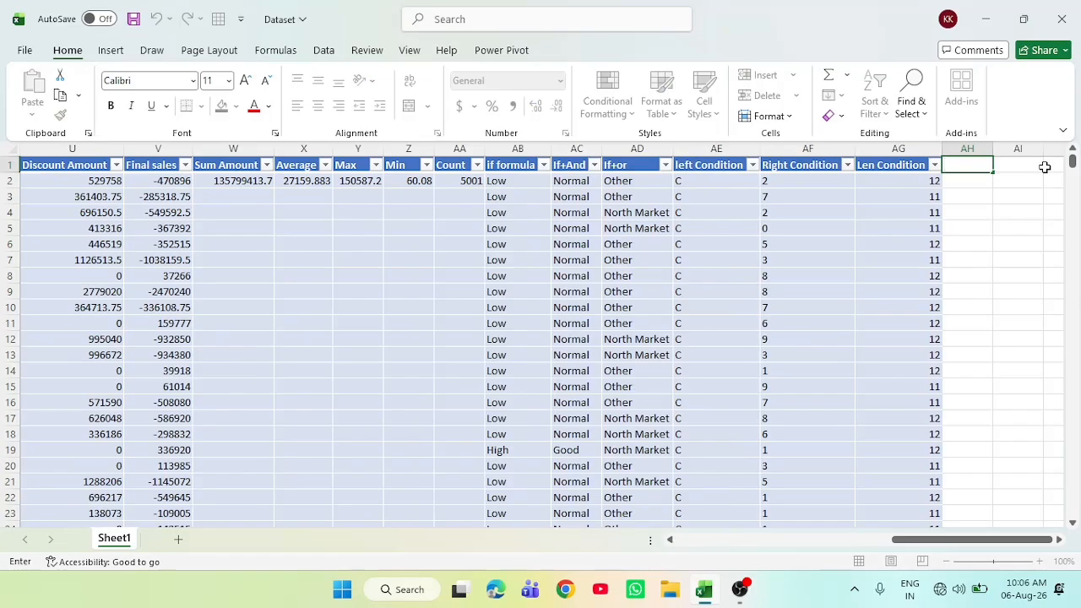
{"action": "type", "text": "Upper Cases"}
{"action": "key", "text": "Return"}
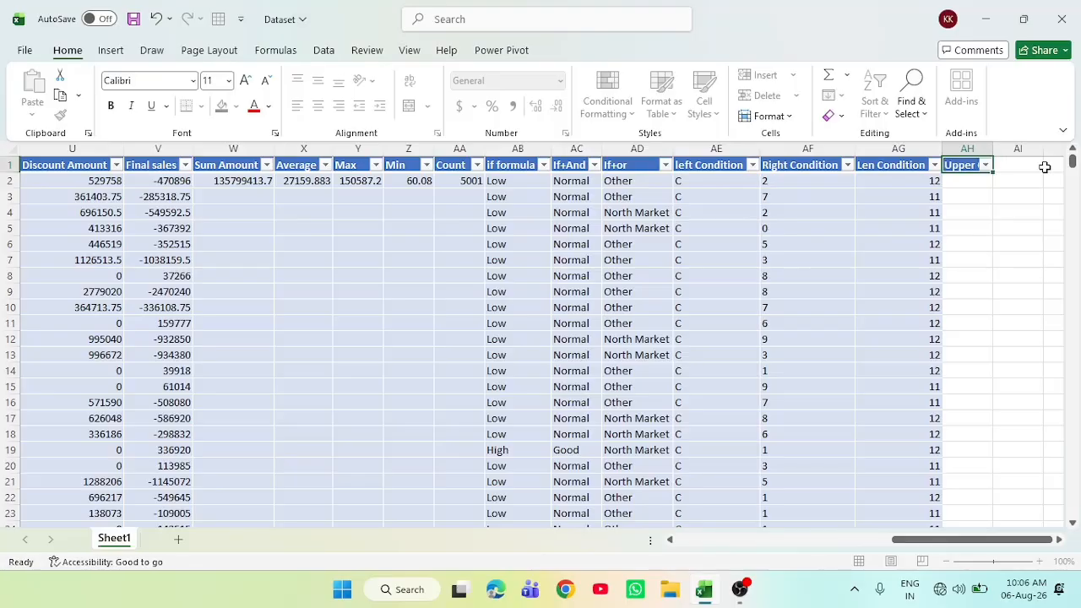
{"action": "double_click", "coordinate": [995, 151]}
Enter an UPPER formula in AH2 on the row's Customer Name and fill it down the entire Upper Cases column
{"action": "type", "text": "=upp"}
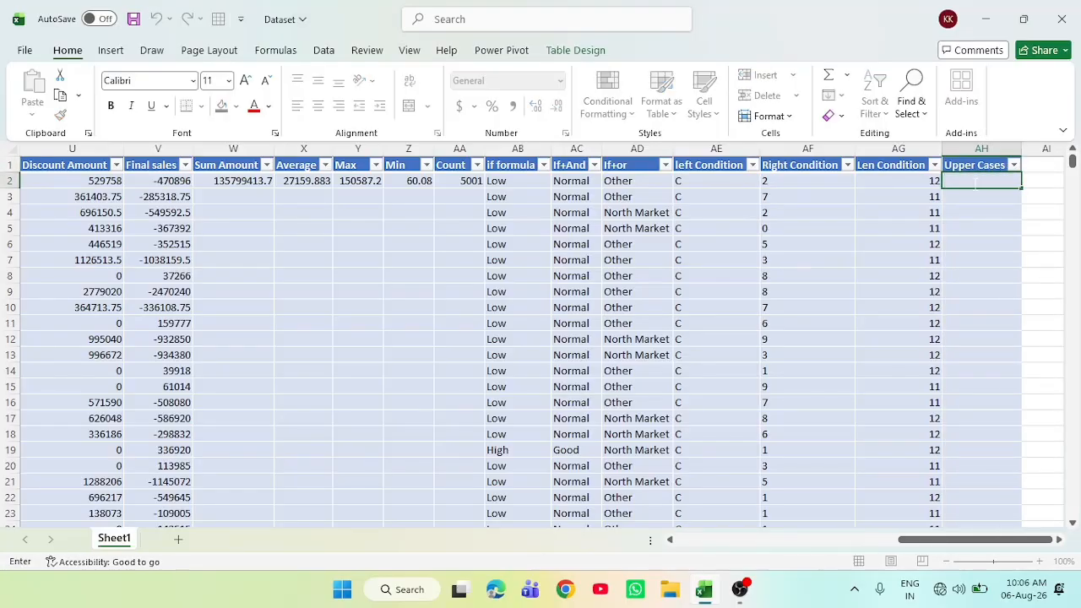
{"action": "type", "text": "er"}
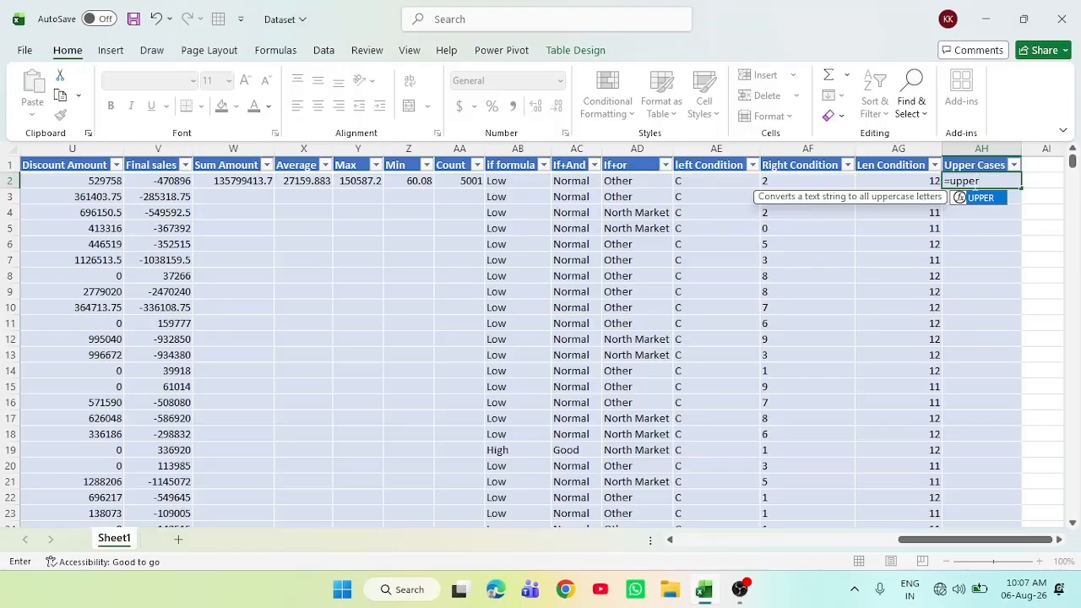
{"action": "type", "text": "("}
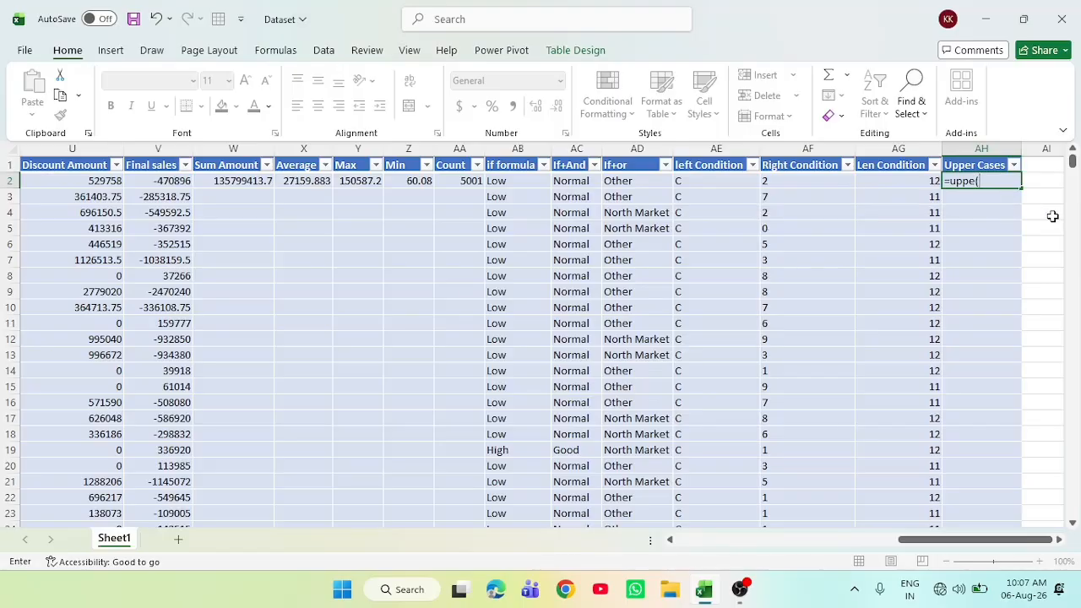
{"action": "key", "text": "BackSpace"}
{"action": "key", "text": "BackSpace"}
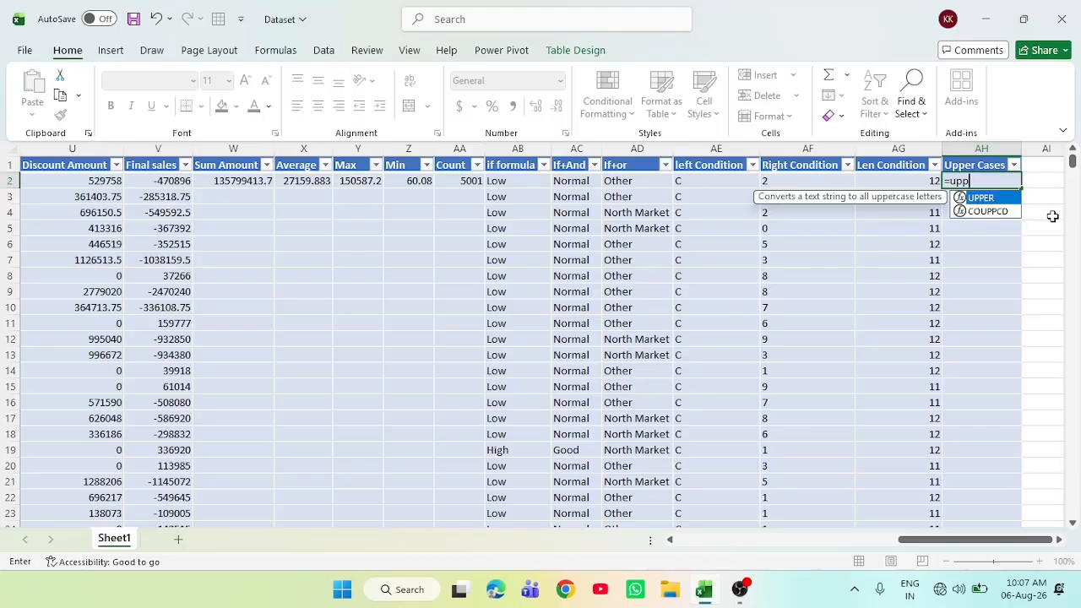
{"action": "key", "text": "ctrl+Return"}
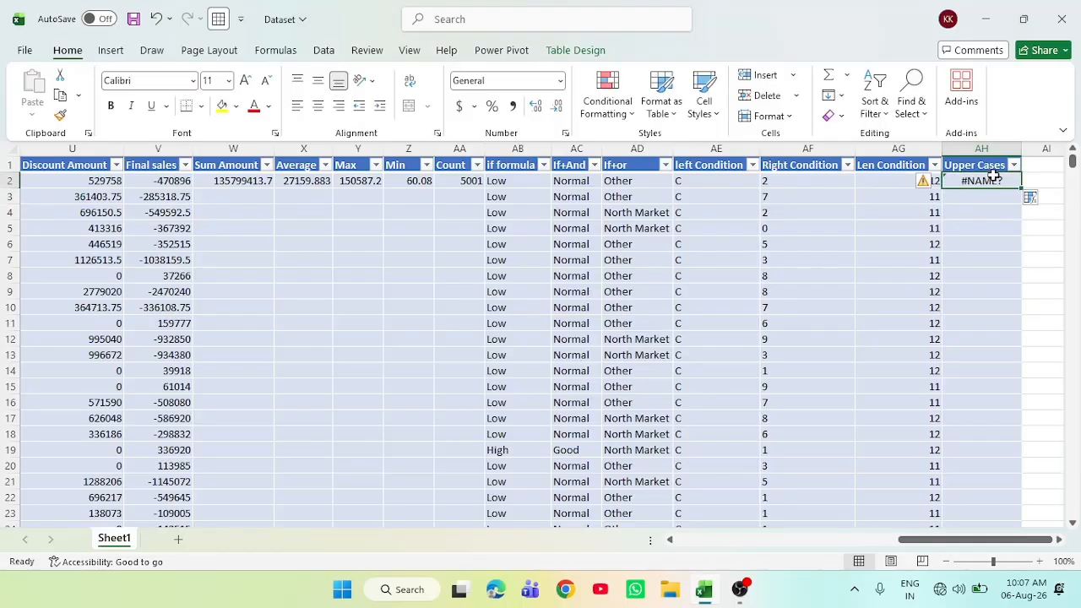
{"action": "double_click", "coordinate": [995, 174]}
{"action": "type", "text": "er"}
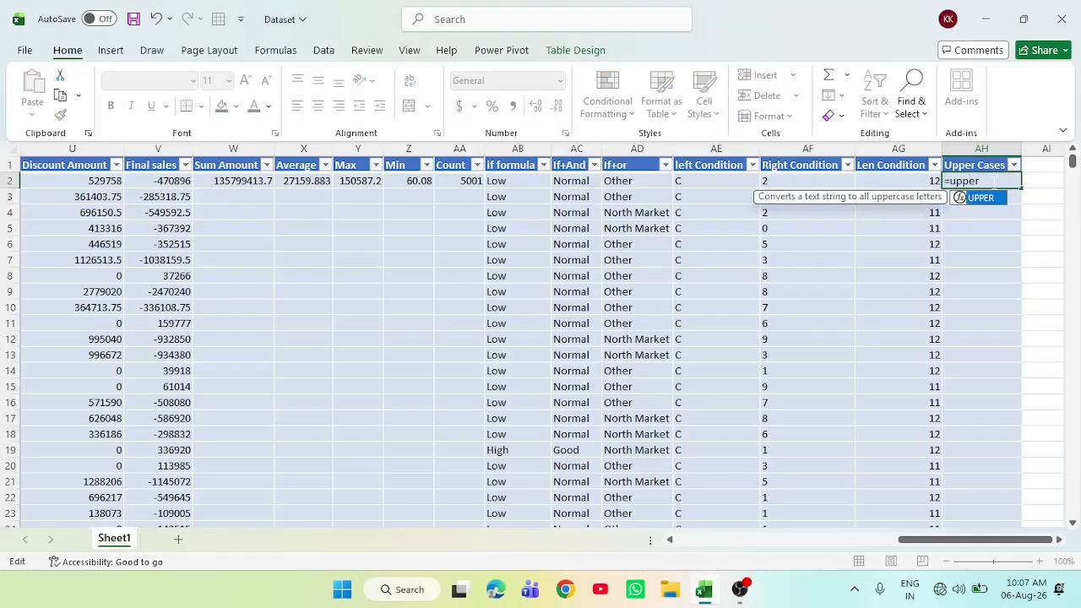
{"action": "type", "text": "("}
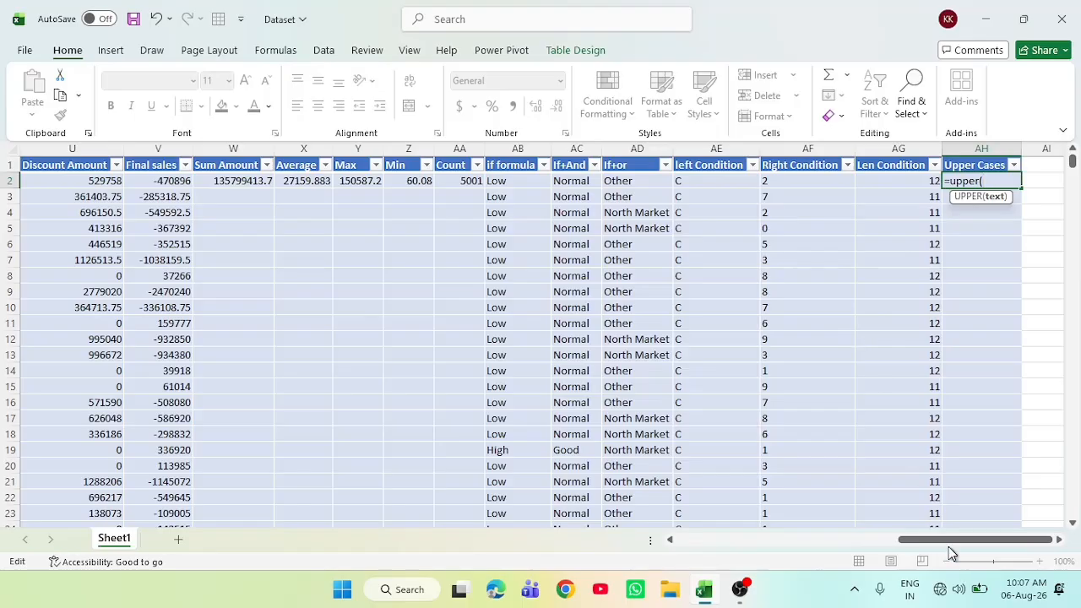
{"action": "left_click_drag", "start_coordinate": [952, 553], "coordinate": [702, 559]}
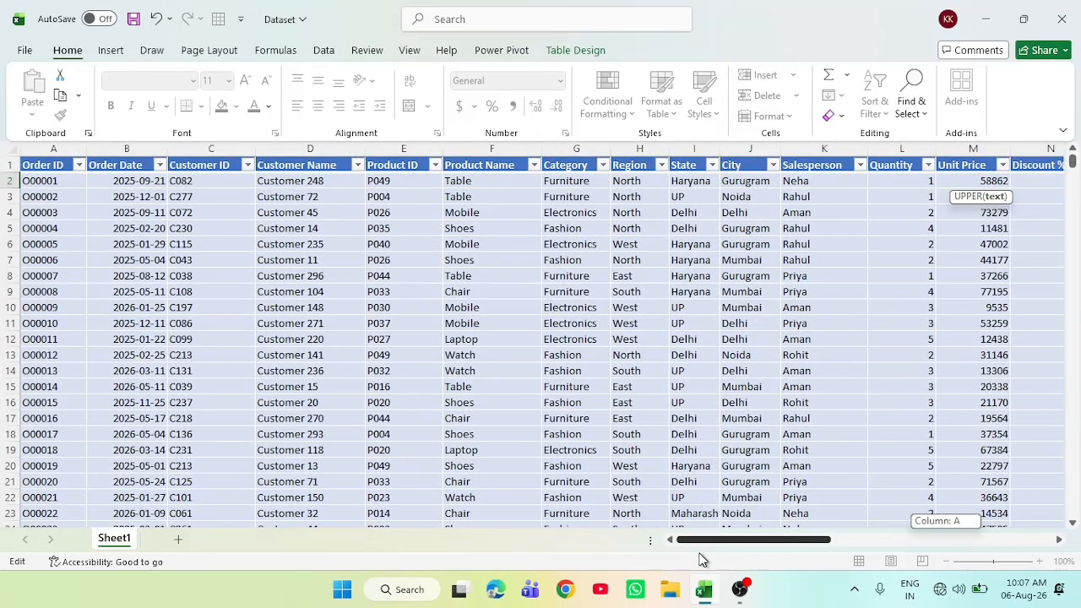
{"action": "left_click", "coordinate": [302, 183]}
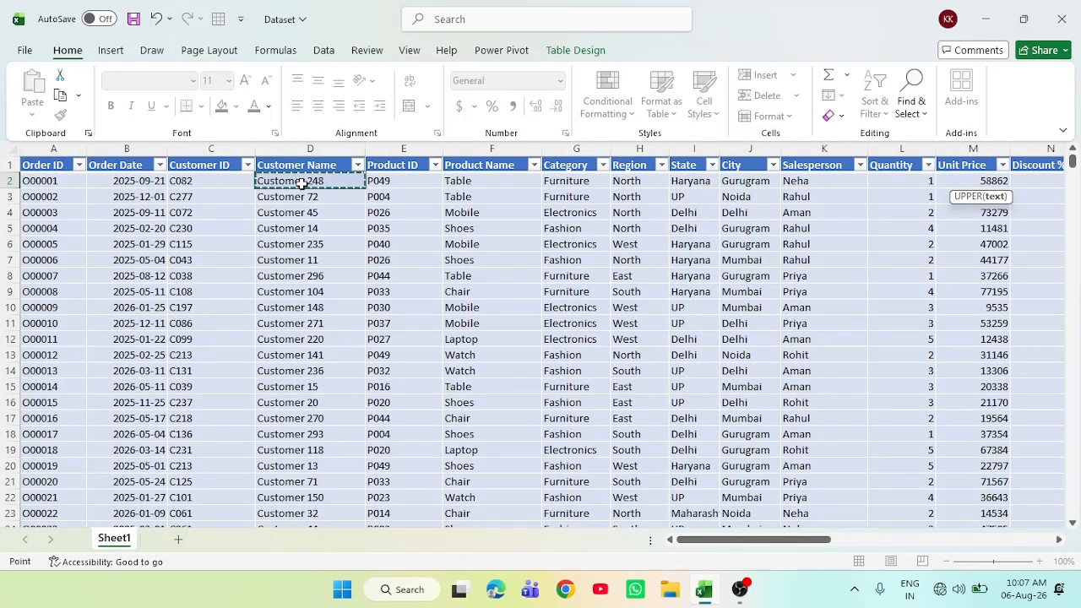
{"action": "left_click_drag", "start_coordinate": [755, 542], "coordinate": [1080, 538]}
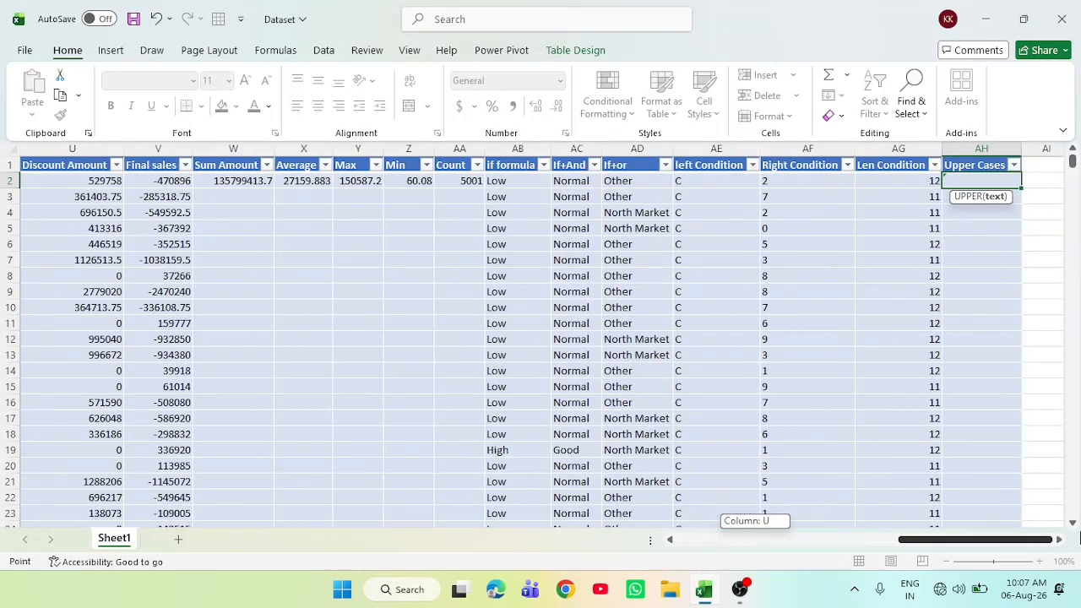
{"action": "type", "text": ")"}
{"action": "key", "text": "Return"}
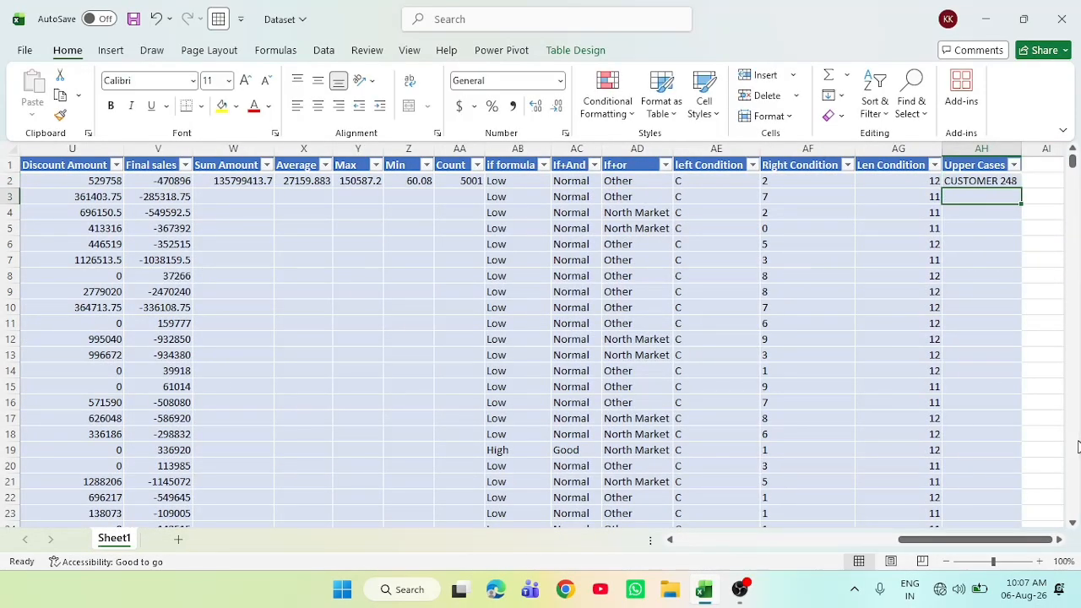
{"action": "left_click", "coordinate": [995, 181]}
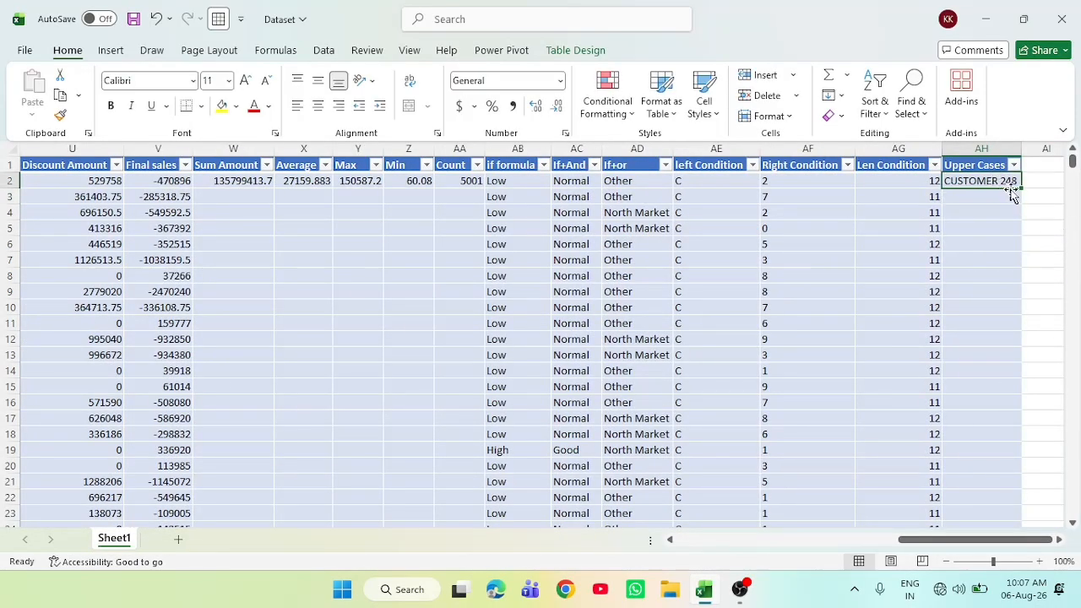
{"action": "double_click", "coordinate": [1020, 188]}
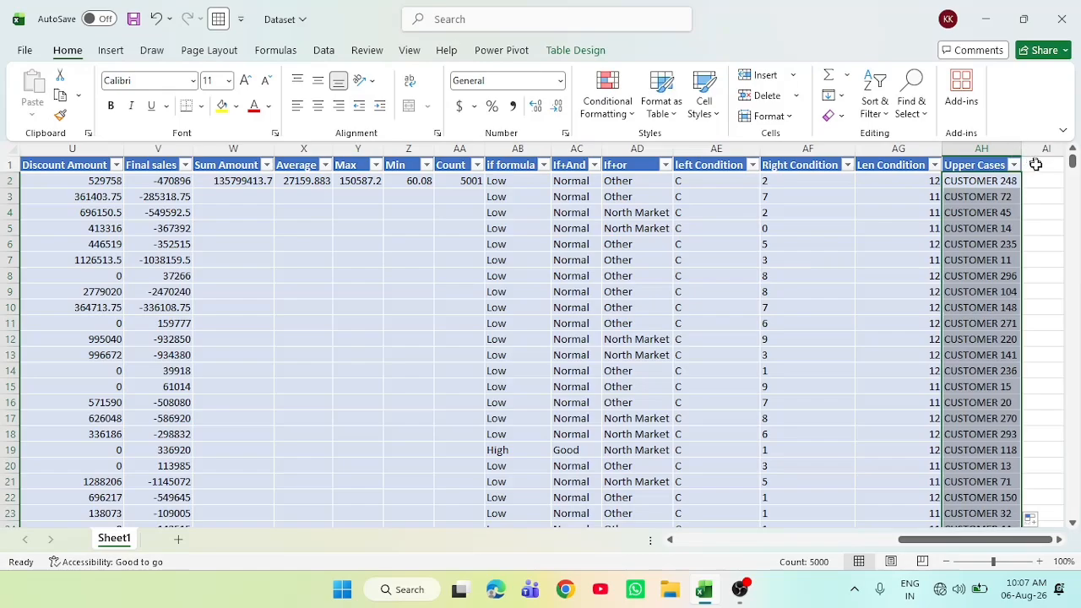
Add a "Lower Cases" header in AI1, directly after the Upper Cases column, and fit the column width to it
{"action": "left_click", "coordinate": [1036, 164]}
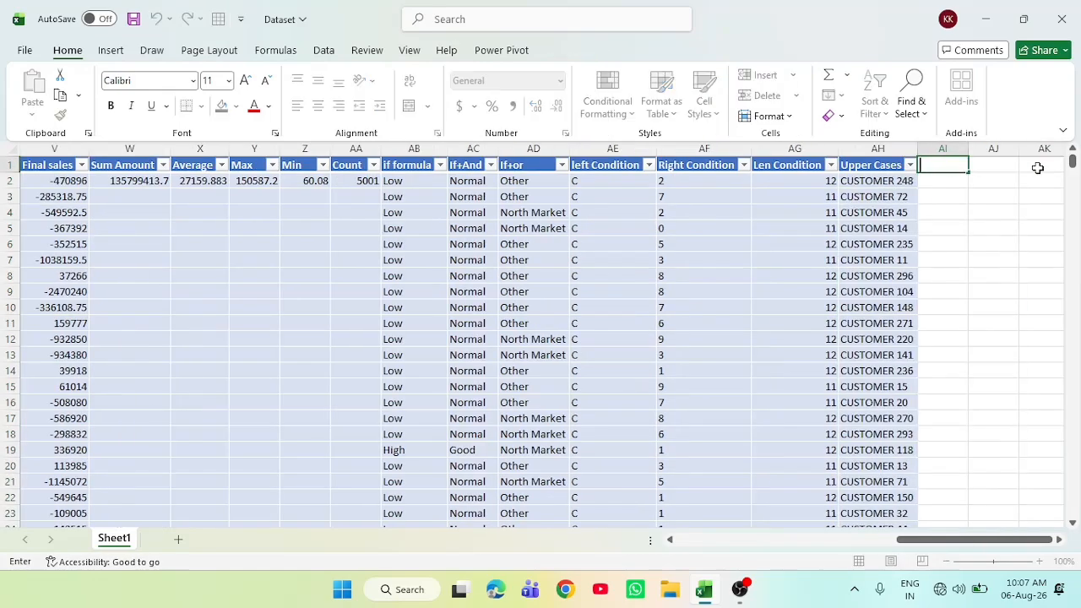
{"action": "type", "text": "Lower Cases"}
{"action": "key", "text": "Return"}
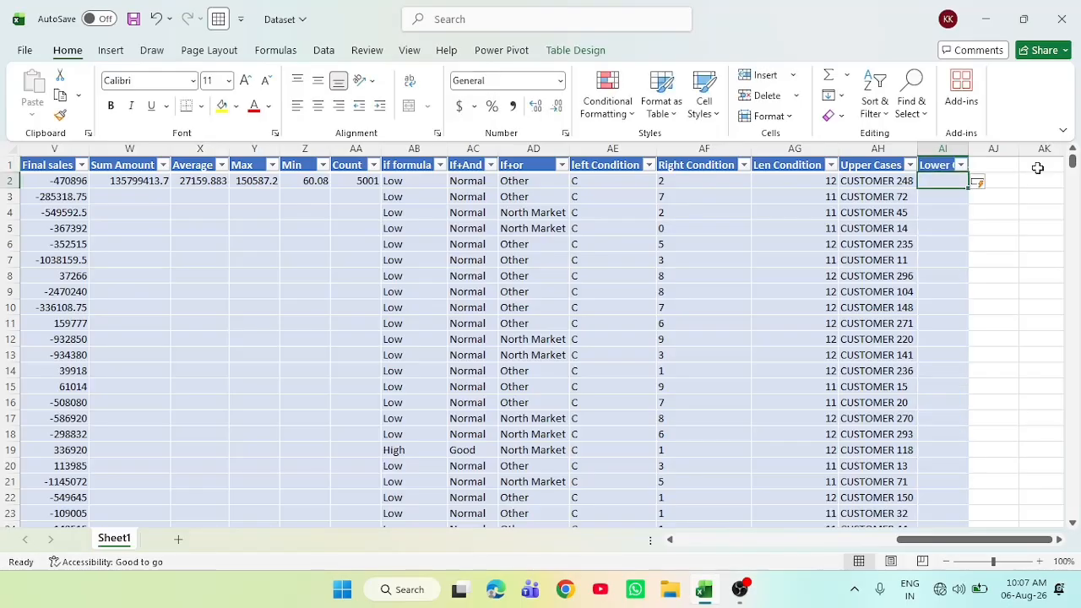
{"action": "double_click", "coordinate": [969, 148]}
Enter a LOWER formula in AI2 referencing AH2 and fill it down the entire Lower Cases column
{"action": "type", "text": "=lo"}
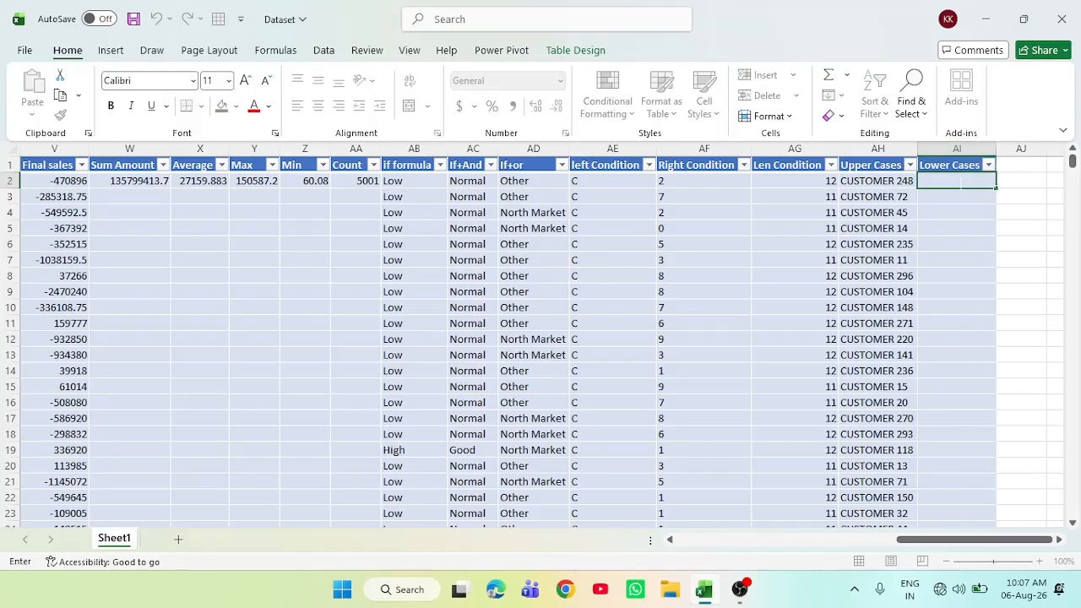
{"action": "type", "text": "wer"}
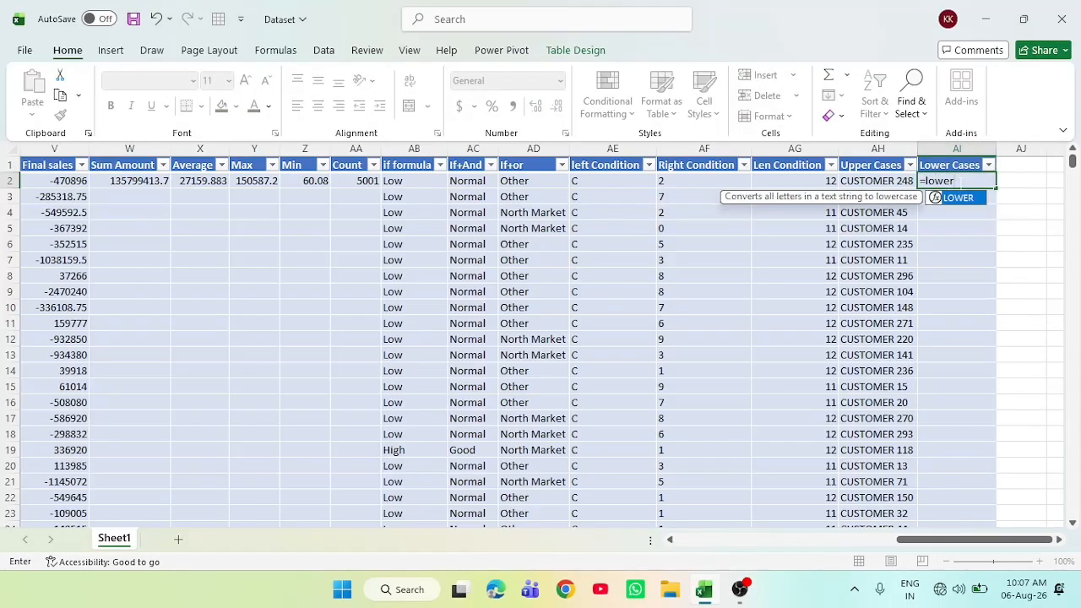
{"action": "type", "text": " Cases"}
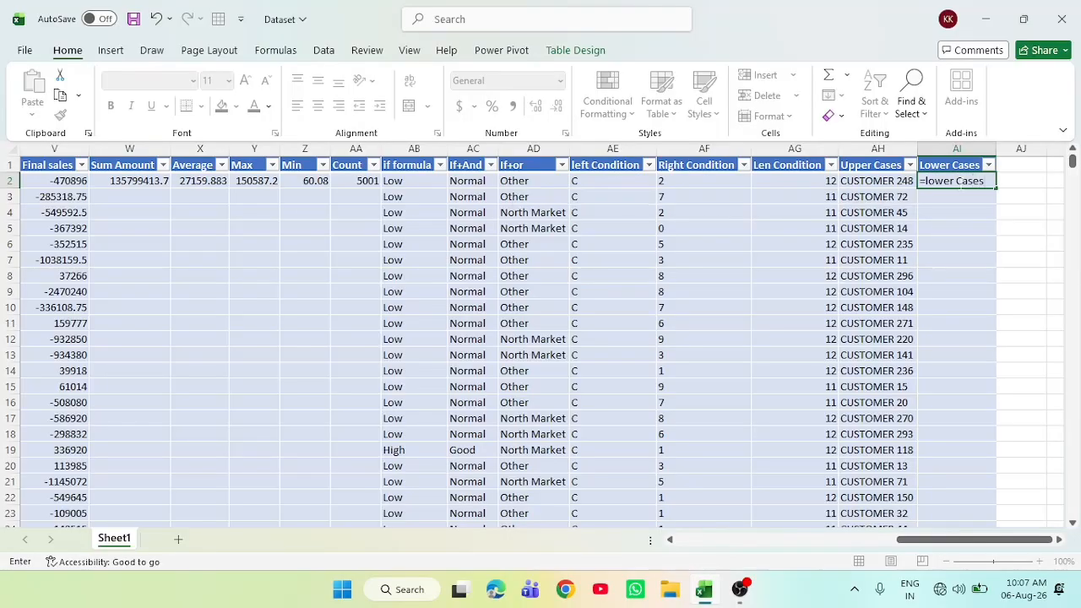
{"action": "key", "text": "Return"}
{"action": "double_click", "coordinate": [953, 179]}
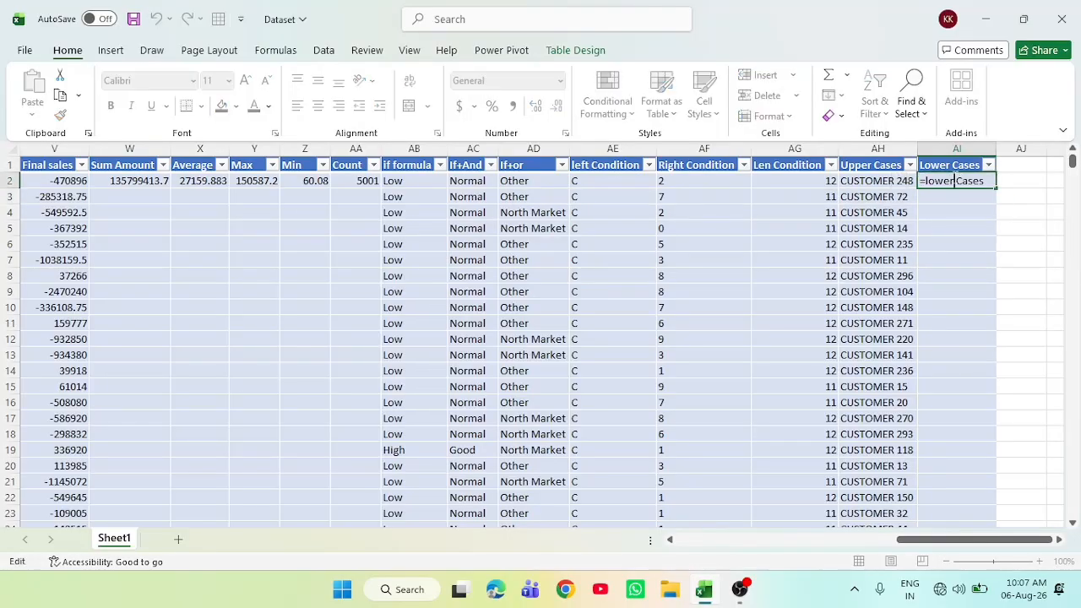
{"action": "key", "text": "BackSpace"}
{"action": "key", "text": "BackSpace"}
{"action": "key", "text": "BackSpace"}
{"action": "key", "text": "BackSpace"}
{"action": "key", "text": "BackSpace"}
{"action": "type", "text": "("}
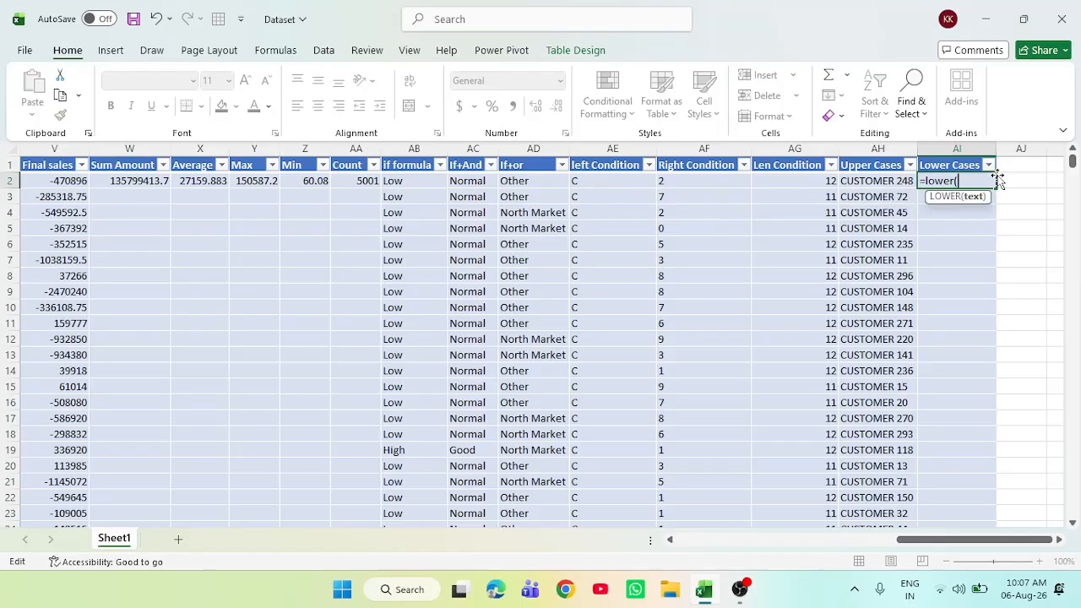
{"action": "type", "text": "ah2"}
{"action": "key", "text": "Return"}
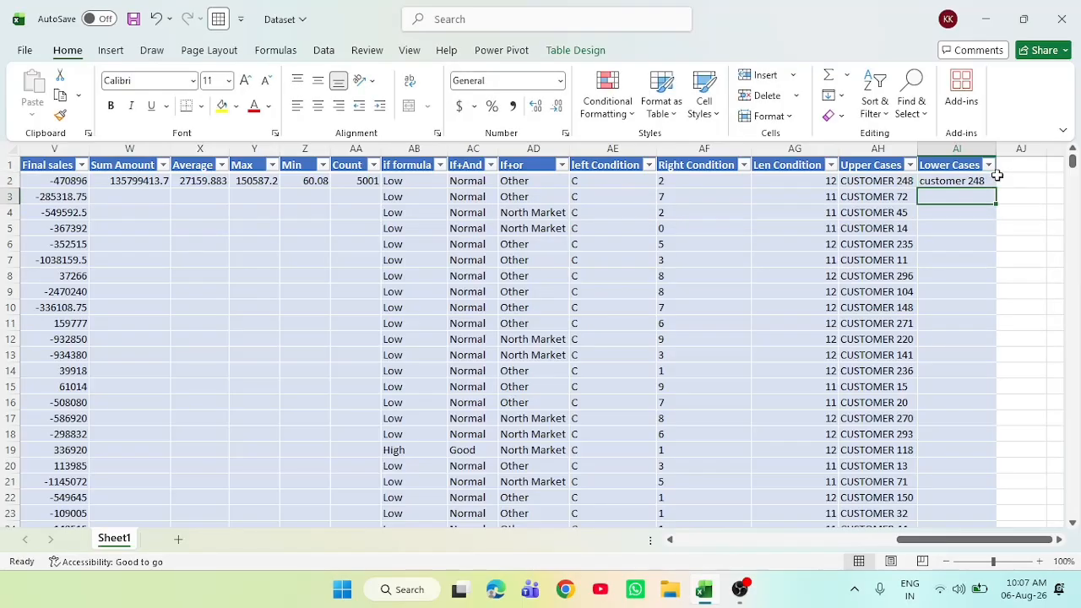
{"action": "left_click", "coordinate": [972, 181]}
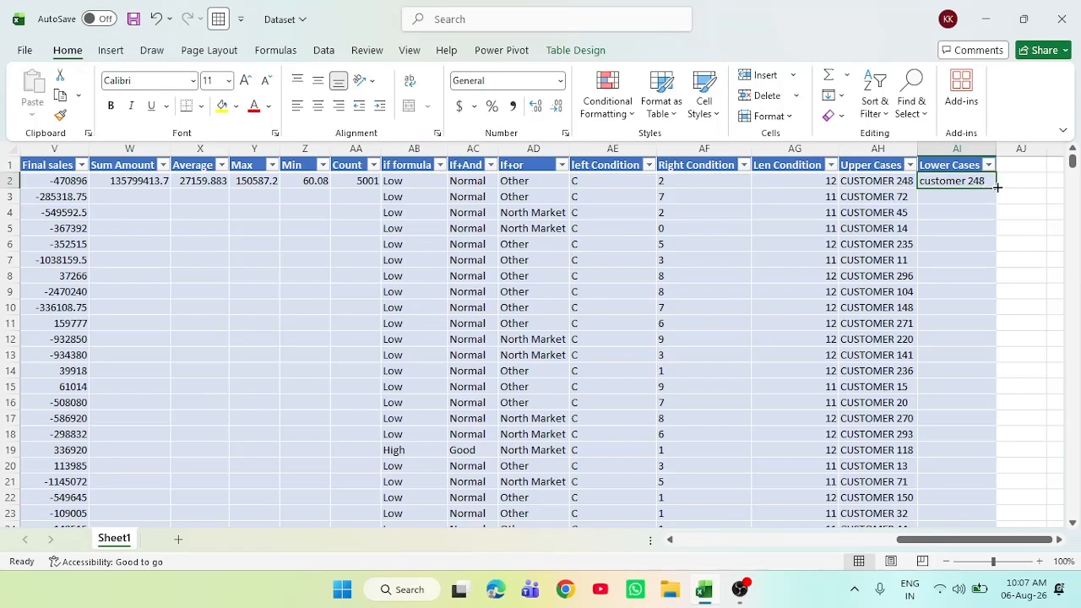
{"action": "double_click", "coordinate": [997, 187]}
Add a "Proper Cases" header in AJ1, directly after the Lower Cases column, and fit the column width to it
{"action": "double_click", "coordinate": [1011, 164]}
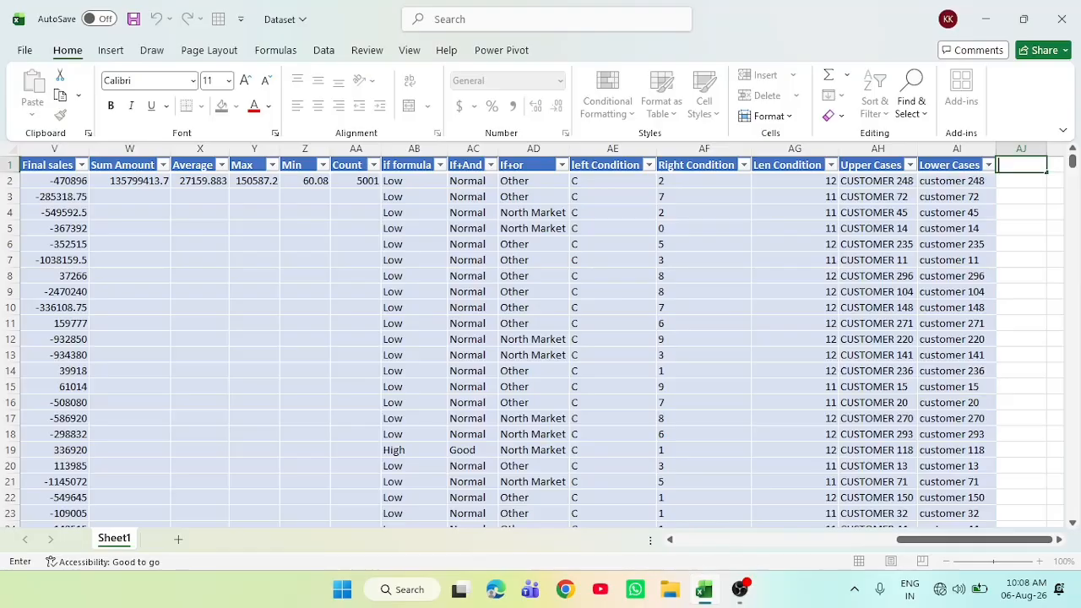
{"action": "type", "text": "Proper"}
{"action": "type", "text": "Cases"}
{"action": "key", "text": "Return"}
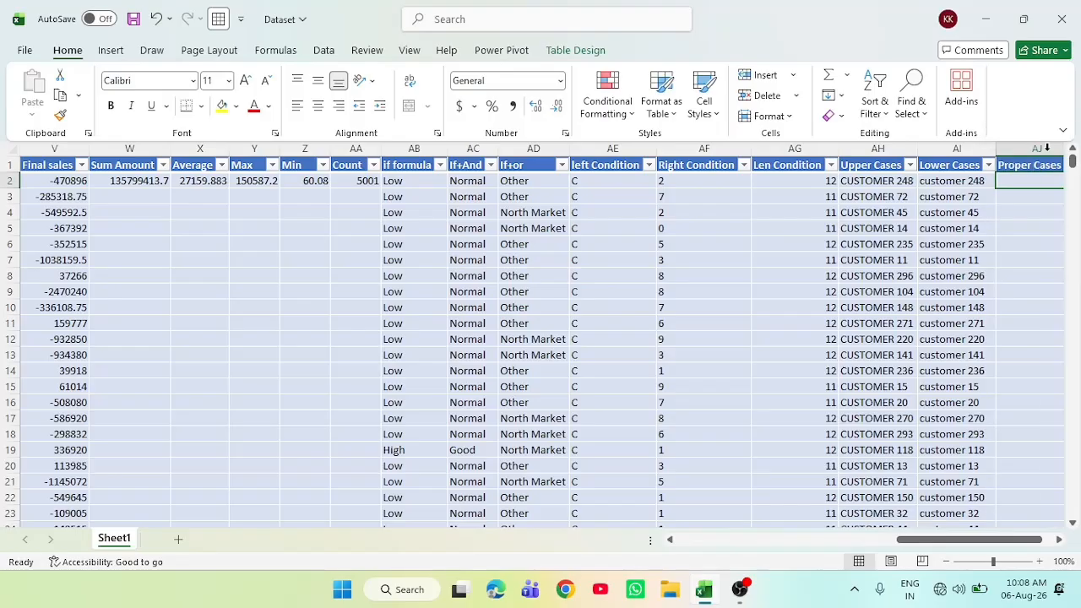
Enter a PROPER formula in AJ2 on the row's Customer Name and fill it down the entire Proper Cases column
{"action": "double_click", "coordinate": [1040, 184]}
{"action": "type", "text": "=p"}
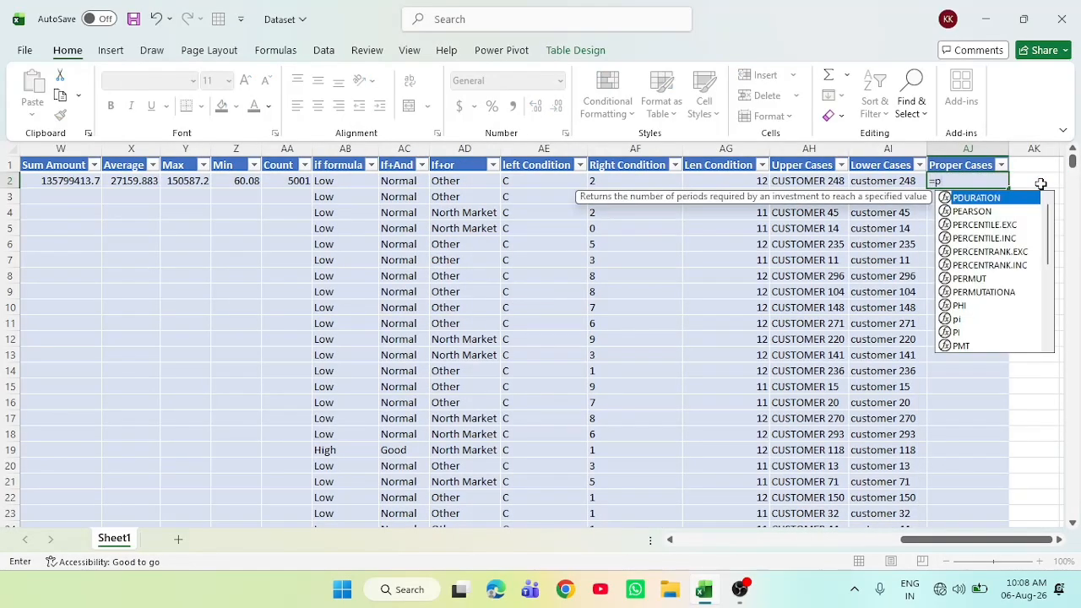
{"action": "type", "text": "roper"}
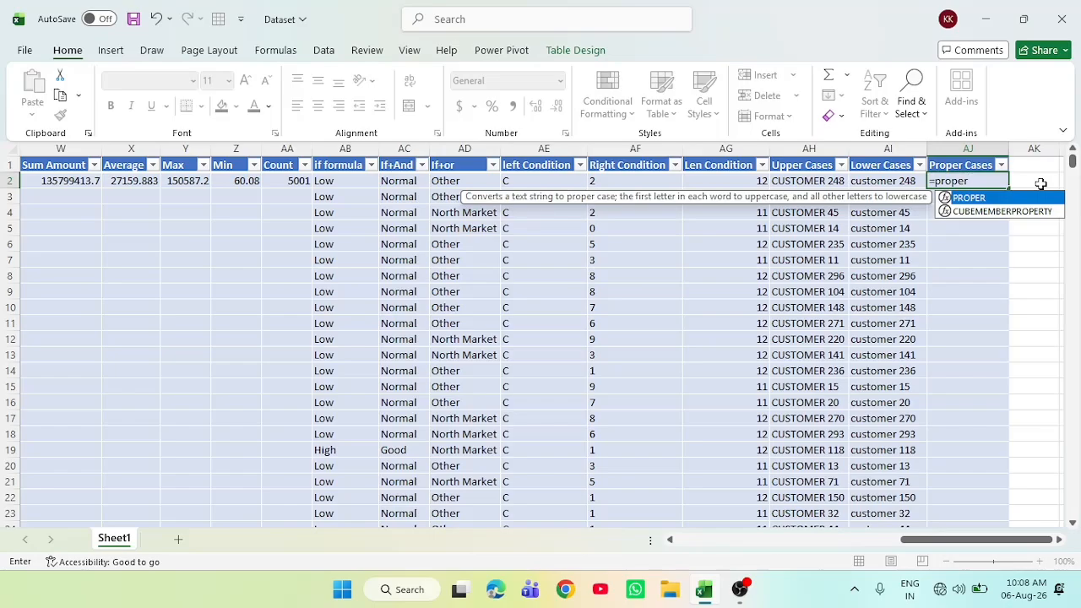
{"action": "type", "text": "("}
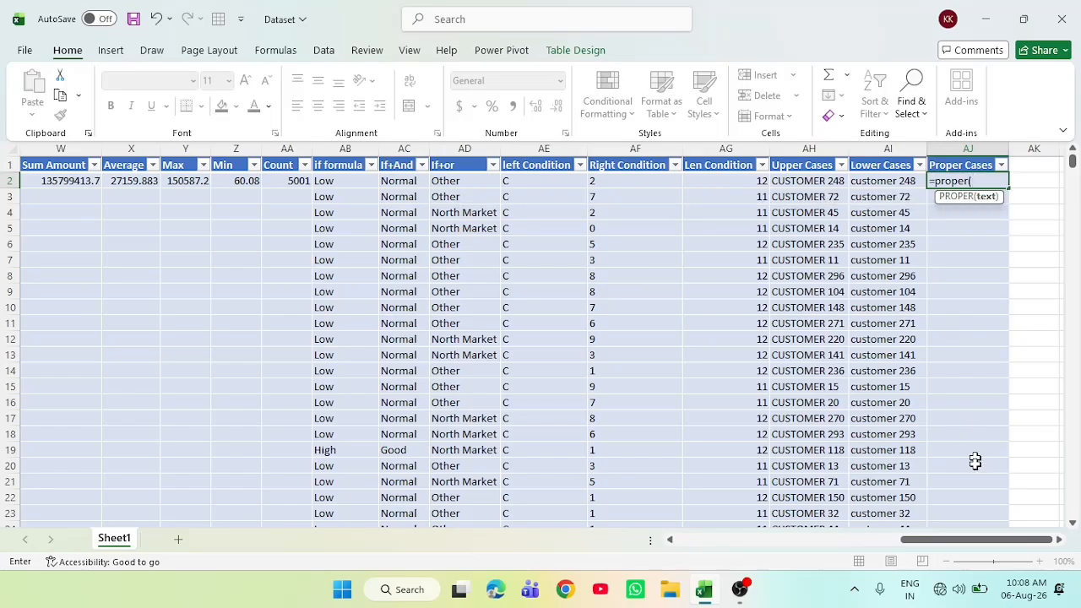
{"action": "left_click_drag", "start_coordinate": [975, 541], "coordinate": [682, 583]}
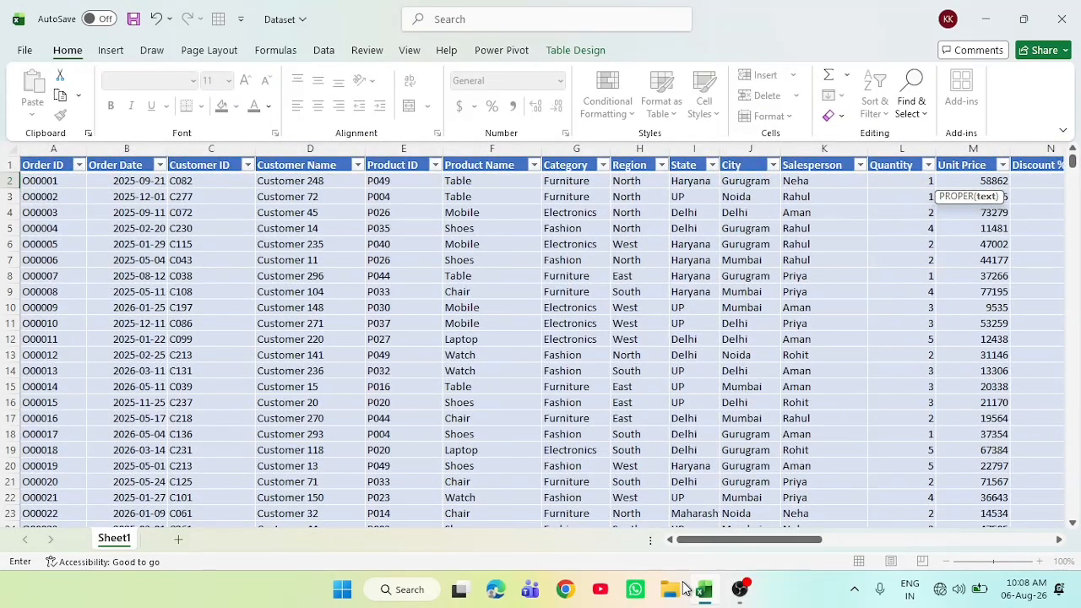
{"action": "left_click", "coordinate": [319, 184]}
{"action": "left_click_drag", "start_coordinate": [737, 539], "coordinate": [1079, 496]}
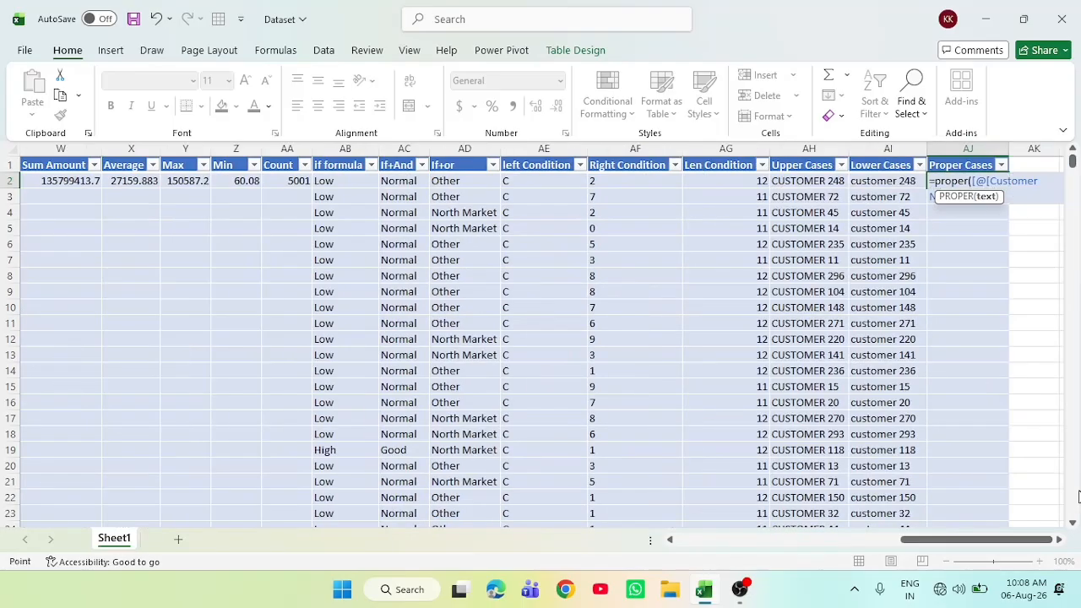
{"action": "key", "text": "Return"}
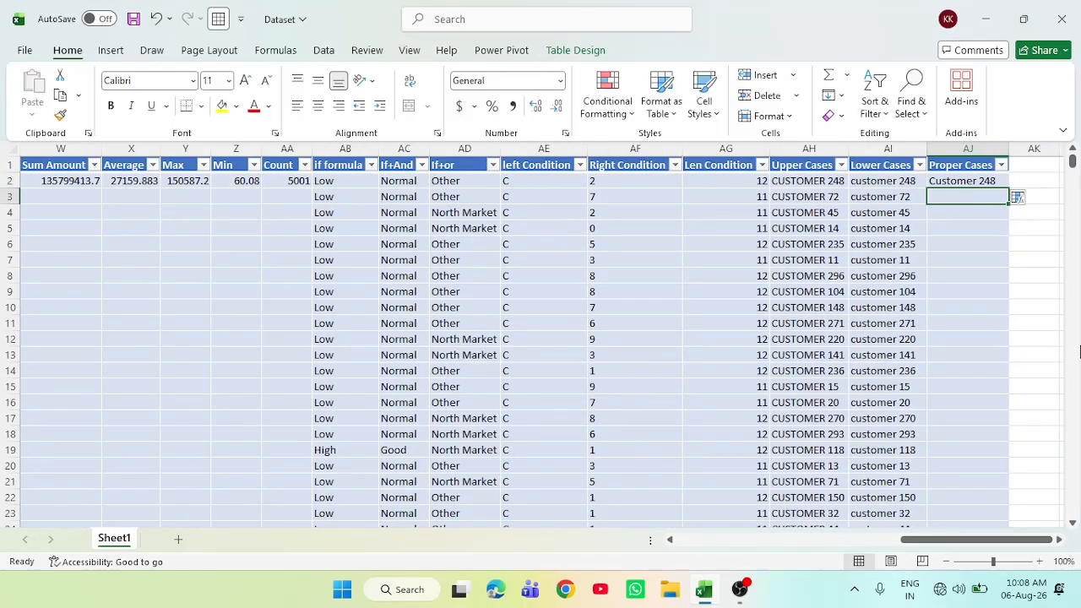
{"action": "double_click", "coordinate": [969, 181]}
{"action": "left_click", "coordinate": [997, 200]}
{"action": "left_click", "coordinate": [993, 180]}
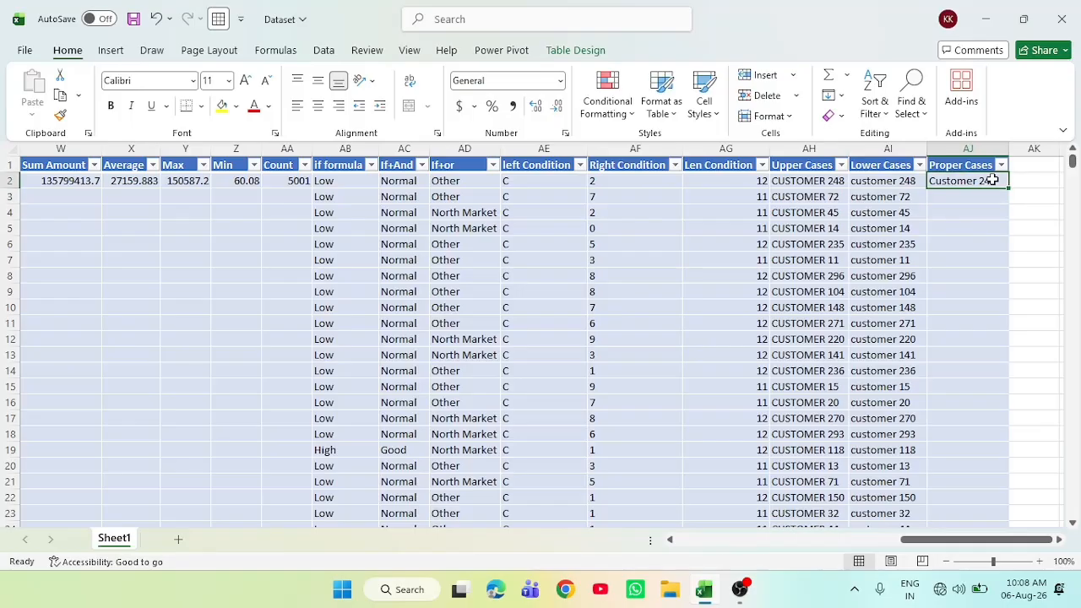
{"action": "double_click", "coordinate": [1009, 187]}
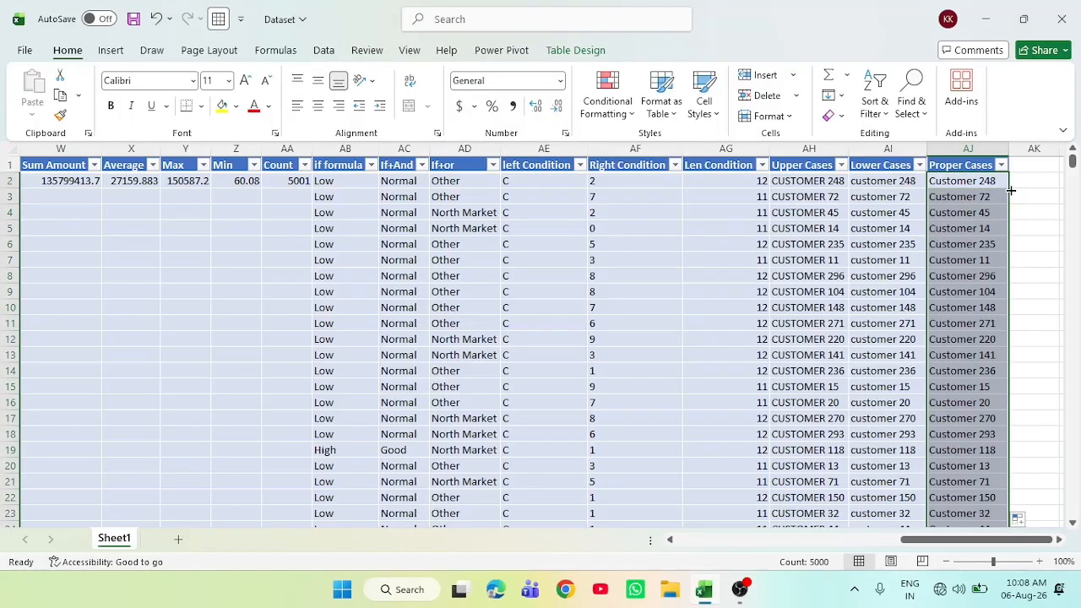
Add a "Today" header in AK1, directly after the Proper Cases column
{"action": "double_click", "coordinate": [1023, 165]}
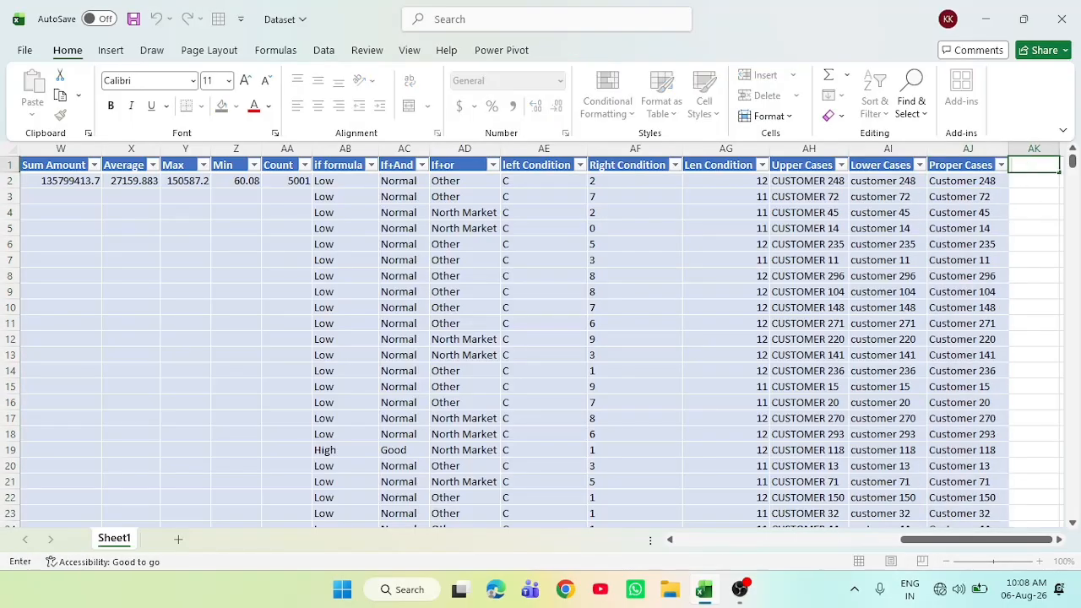
{"action": "type", "text": "Toady"}
{"action": "key", "text": "Return"}
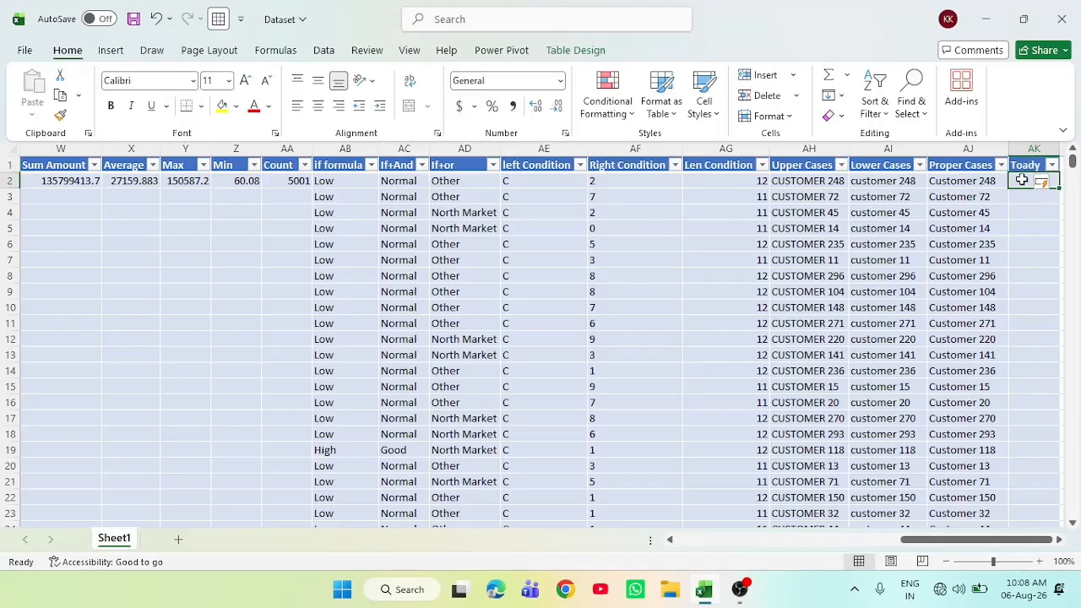
{"action": "double_click", "coordinate": [1023, 180]}
{"action": "double_click", "coordinate": [1031, 165]}
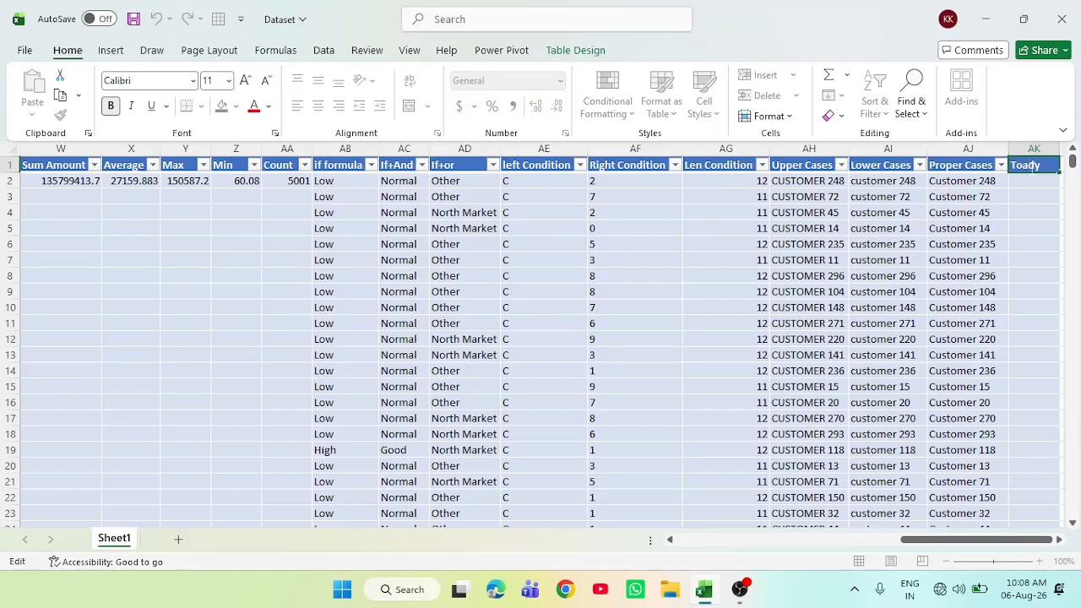
{"action": "key", "text": "BackSpace"}
{"action": "key", "text": "BackSpace"}
{"action": "key", "text": "BackSpace"}
{"action": "type", "text": "day"}
{"action": "key", "text": "Return"}
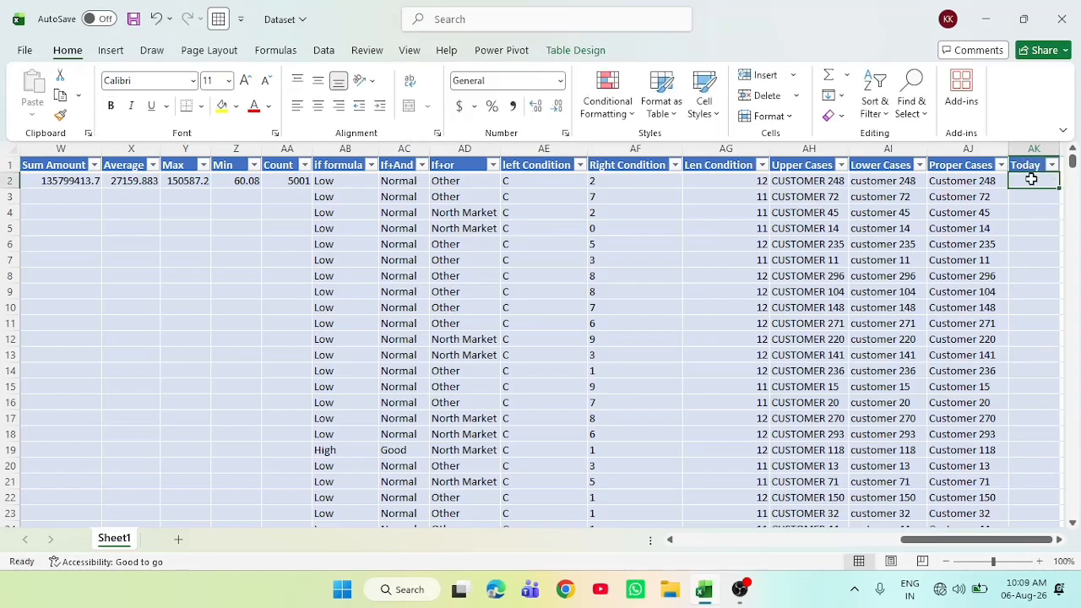
Try a TODAY formula in AK2 with the row's Order Date as its argument, and clear the entry
{"action": "type", "text": "="}
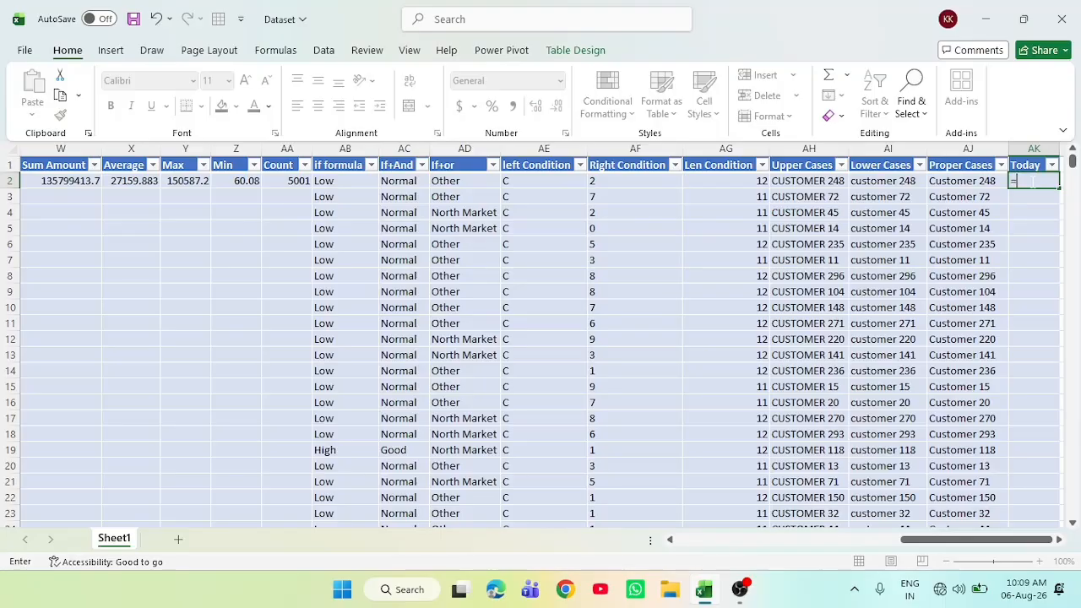
{"action": "type", "text": "toady("}
{"action": "key", "text": "BackSpace"}
{"action": "key", "text": "BackSpace"}
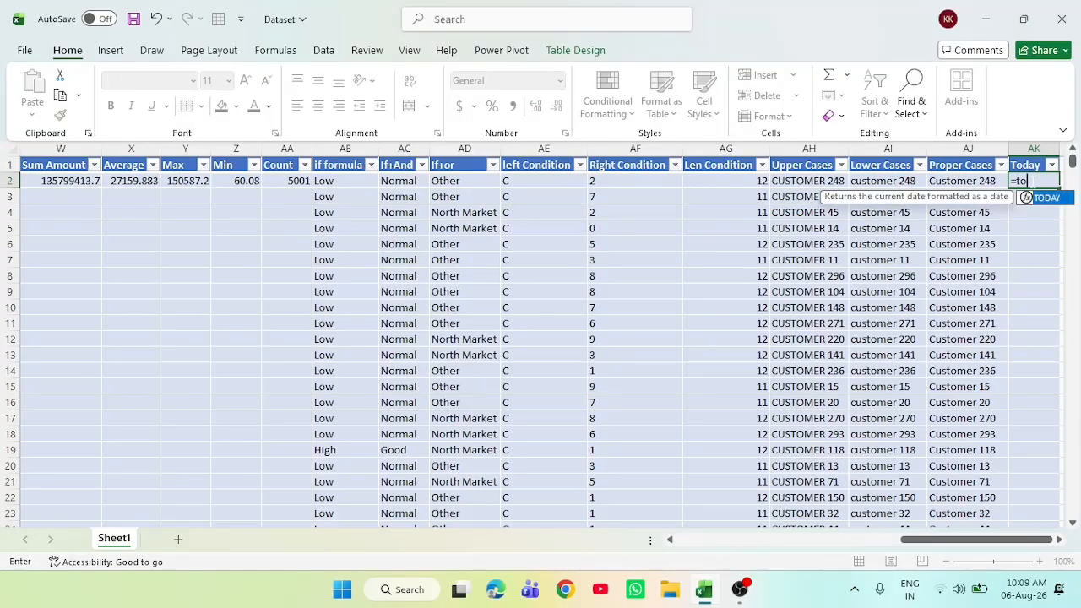
{"action": "type", "text": "day("}
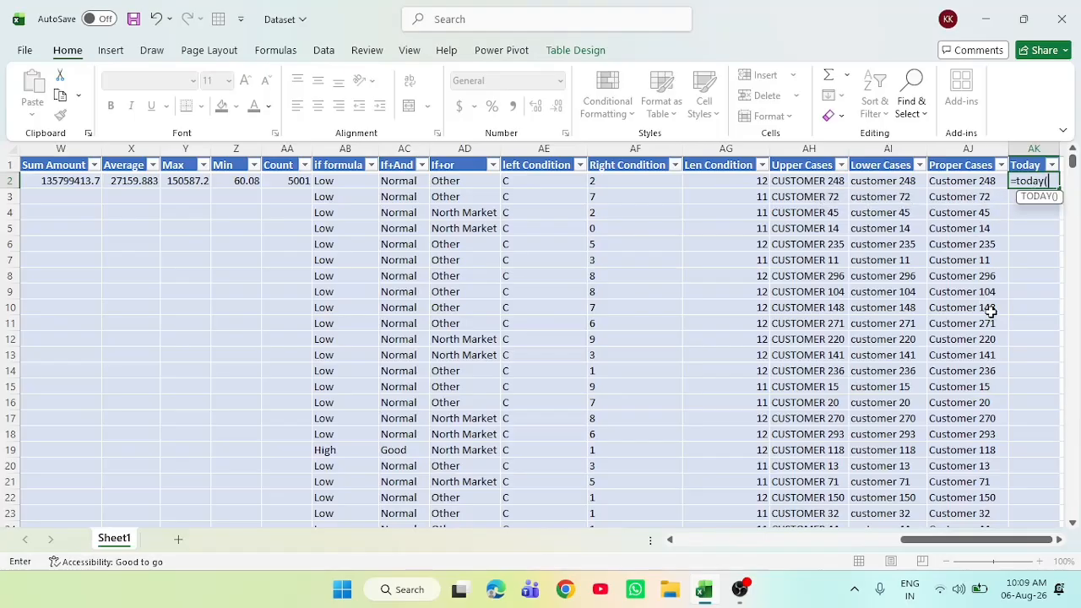
{"action": "left_click_drag", "start_coordinate": [978, 543], "coordinate": [753, 548]}
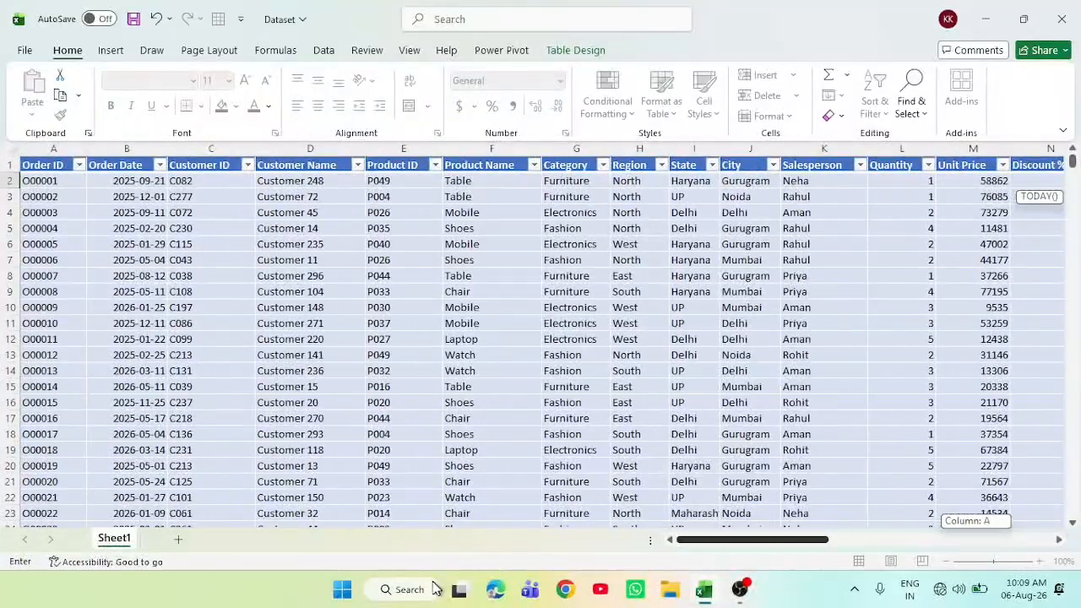
{"action": "left_click", "coordinate": [127, 181]}
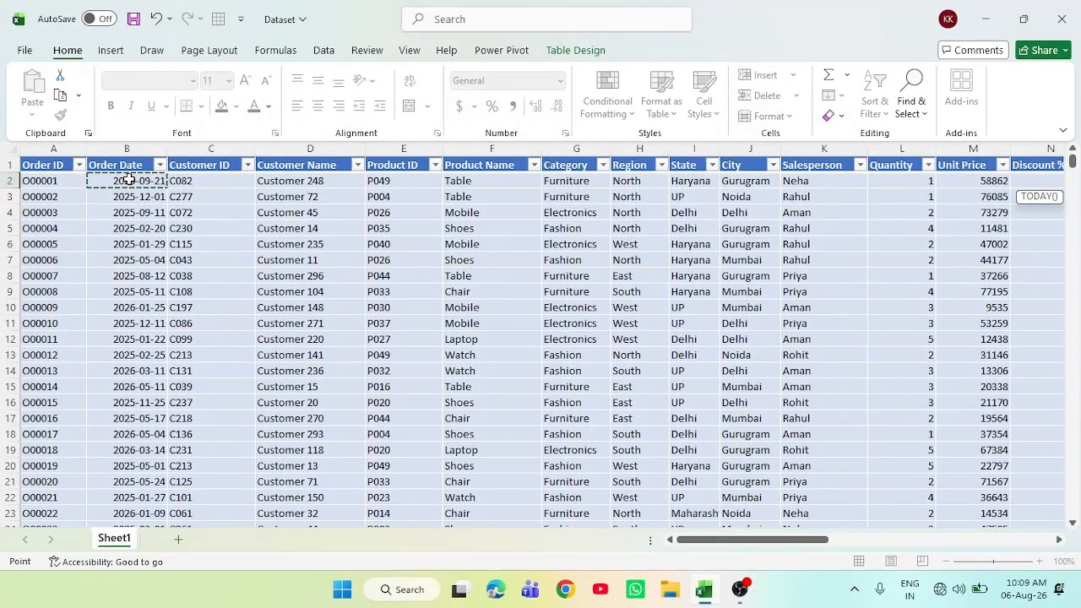
{"action": "left_click_drag", "start_coordinate": [748, 542], "coordinate": [1078, 541]}
{"action": "key", "text": "Return"}
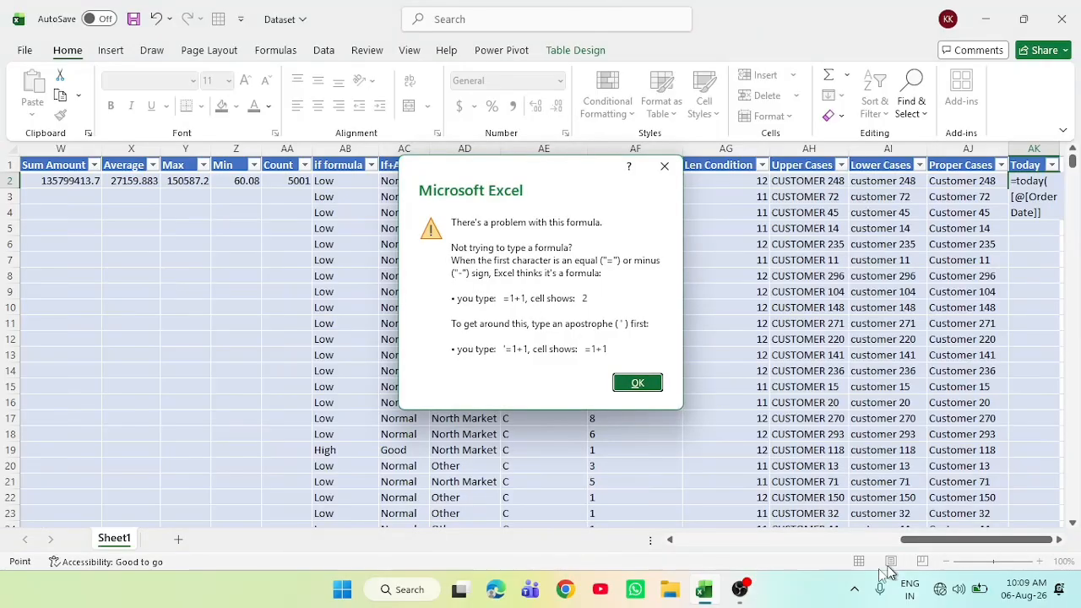
{"action": "left_click", "coordinate": [647, 382]}
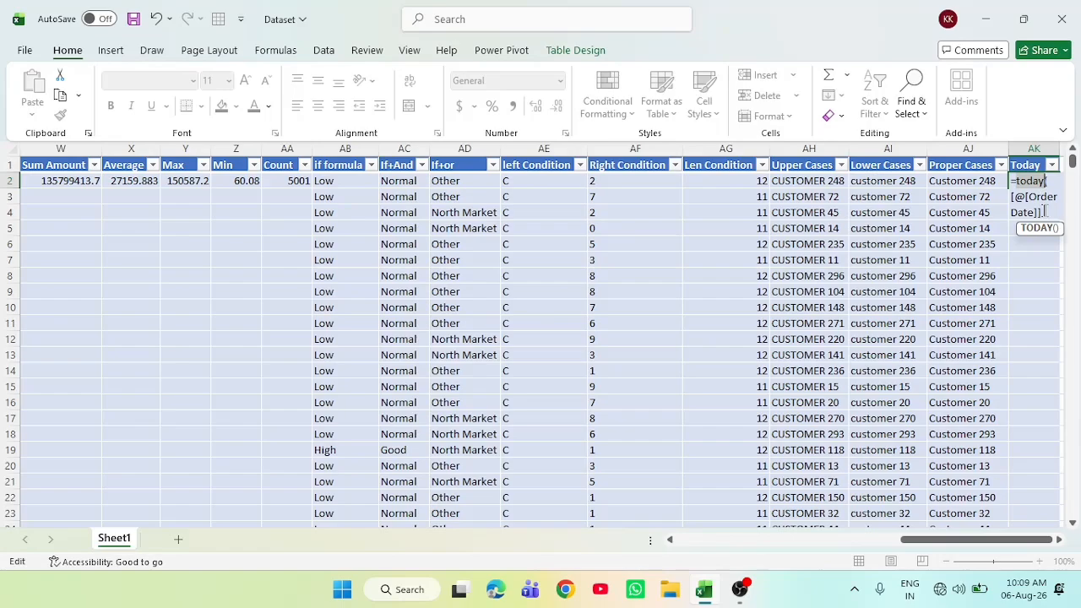
{"action": "left_click", "coordinate": [1045, 211]}
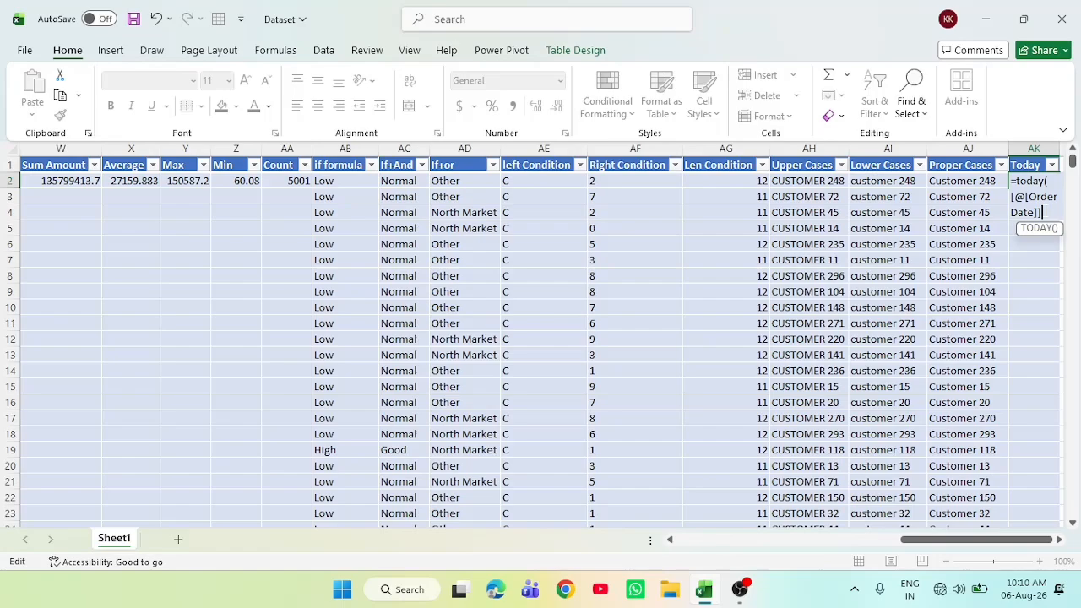
{"action": "left_click_drag", "start_coordinate": [1045, 213], "coordinate": [1017, 180]}
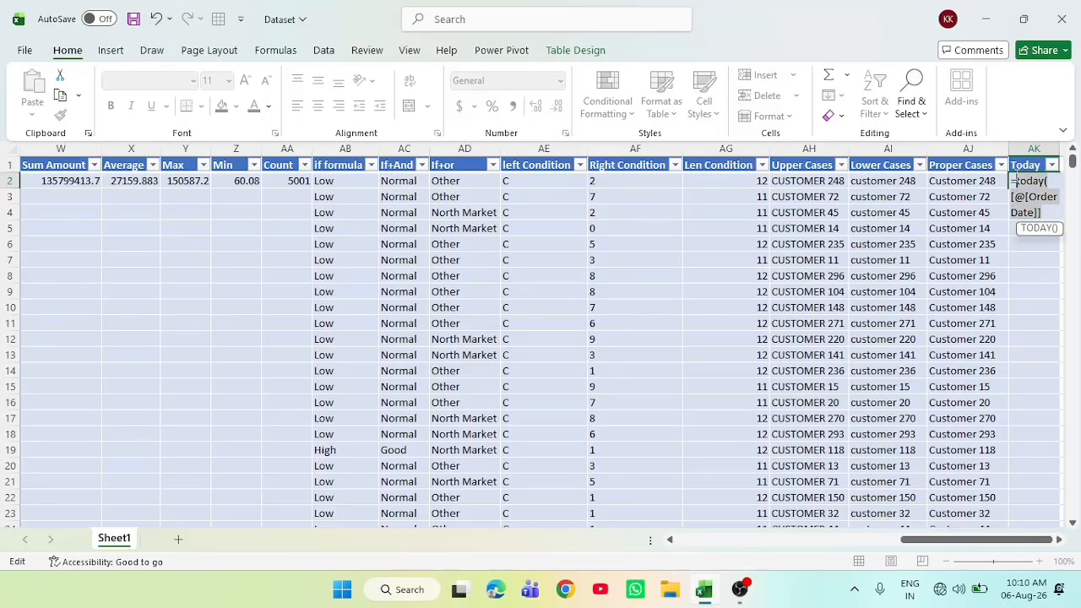
{"action": "key", "text": "BackSpace"}
{"action": "key", "text": "BackSpace"}
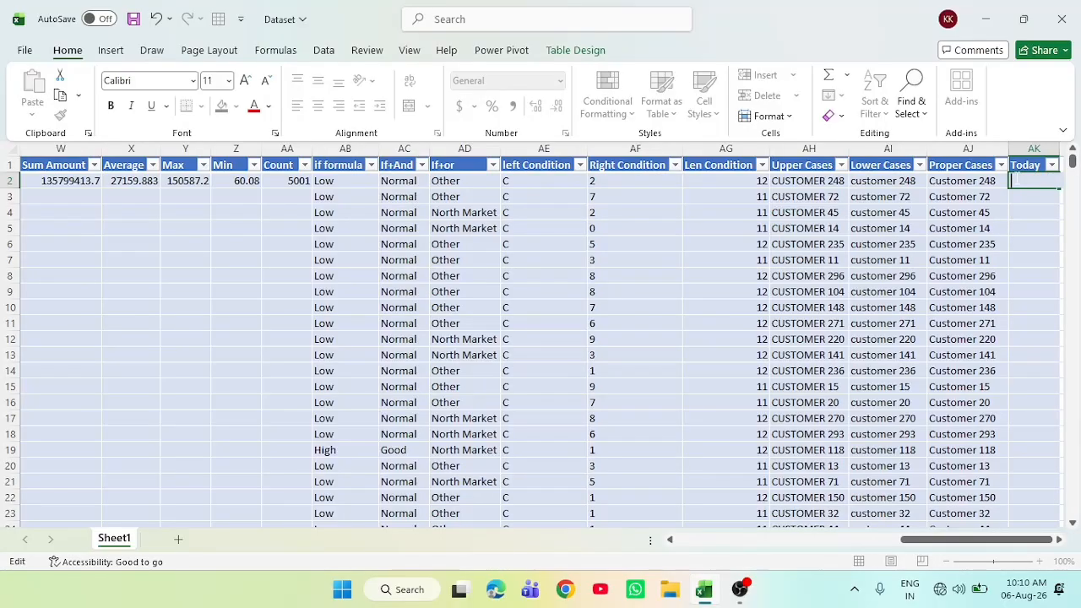
Try the formula =today(06) in AK2 under the Today header
{"action": "type", "text": "t="}
{"action": "key", "text": "BackSpace"}
{"action": "key", "text": "BackSpace"}
{"action": "type", "text": "="}
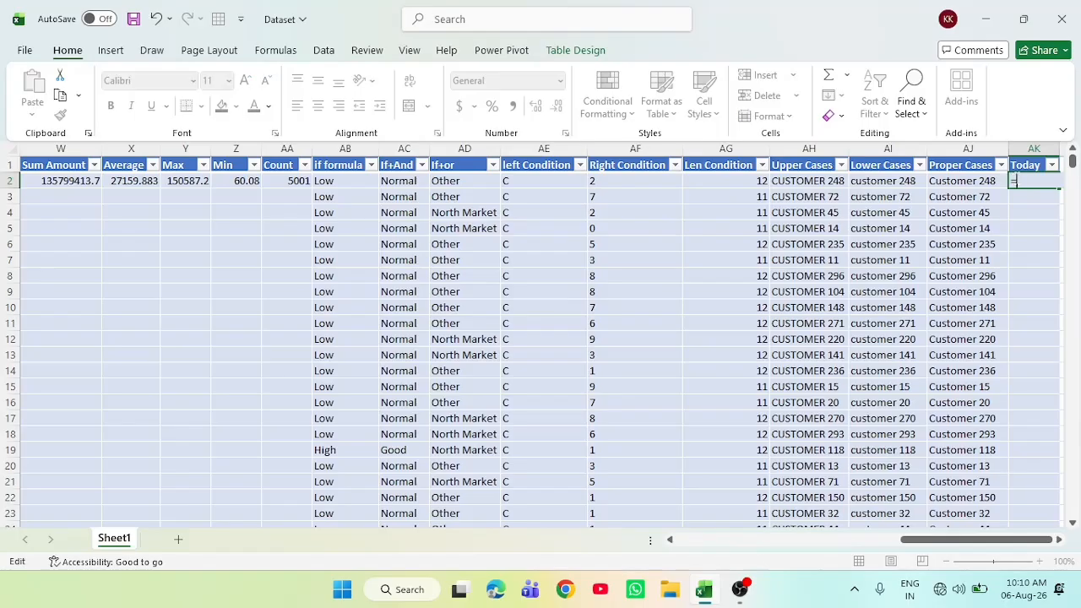
{"action": "type", "text": "toda"}
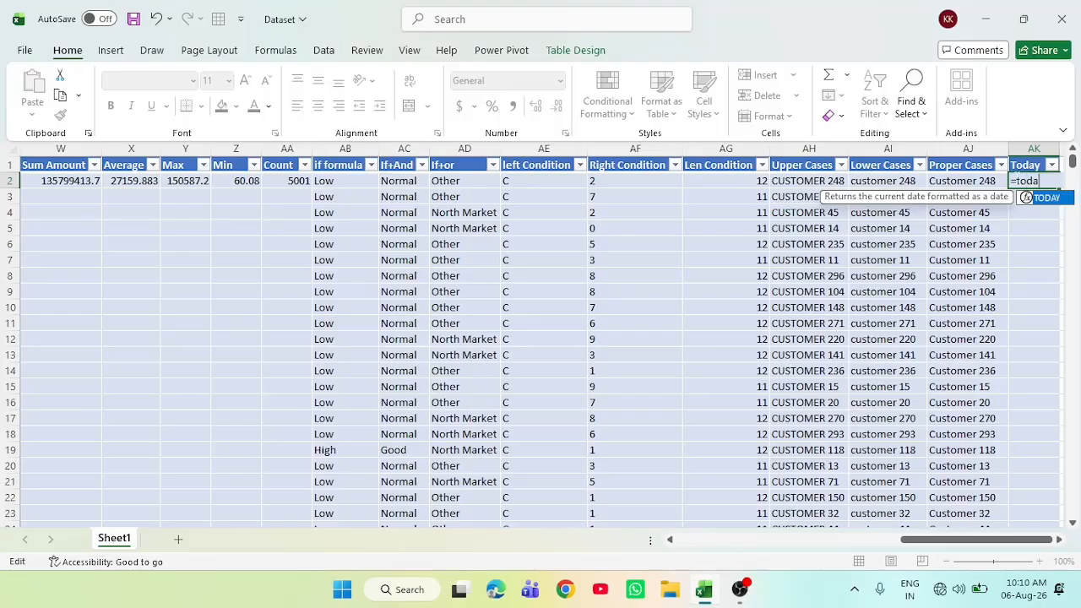
{"action": "type", "text": "y("}
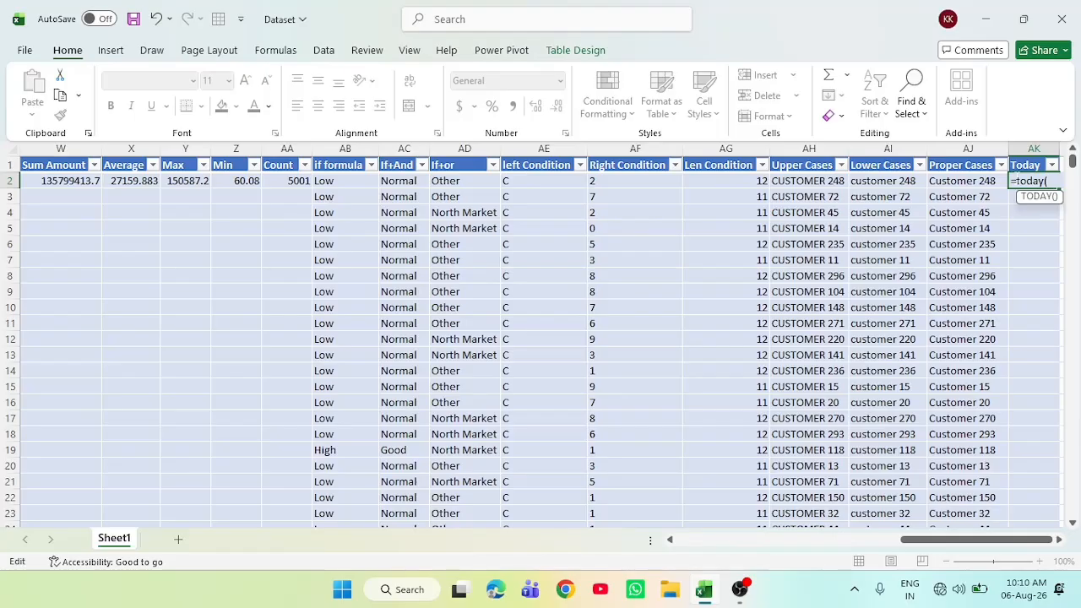
{"action": "type", "text": "06)"}
{"action": "key", "text": "Return"}
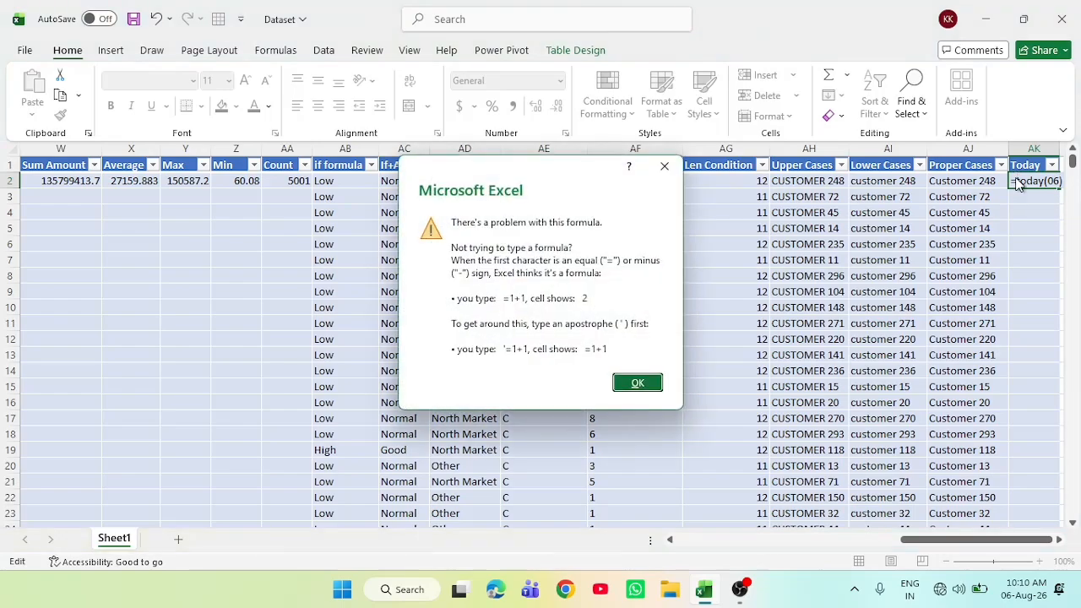
{"action": "left_click", "coordinate": [652, 385]}
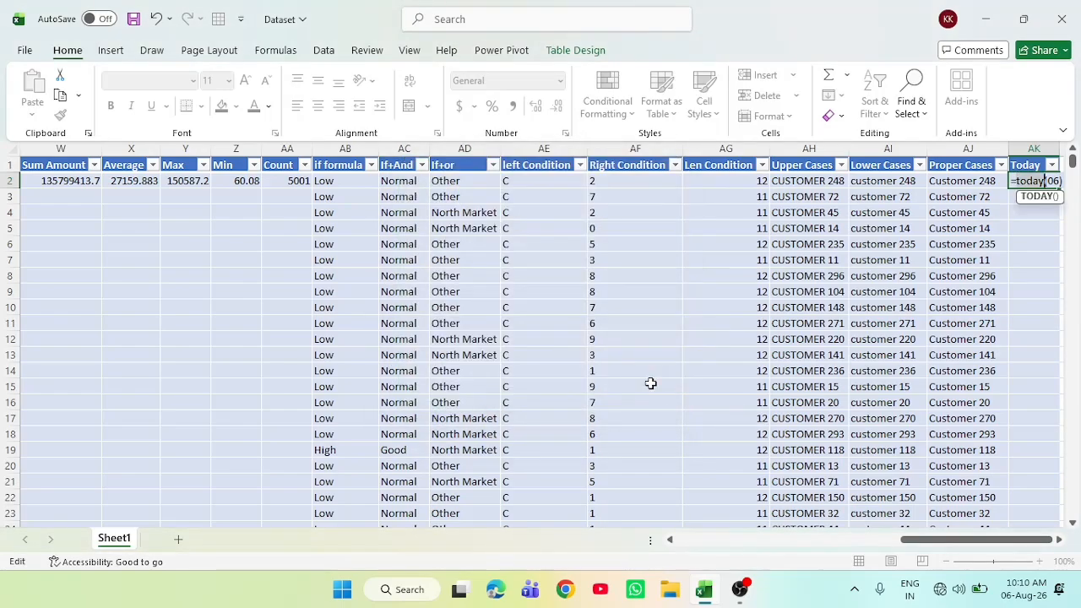
Try extending the TODAY argument in AK2 to 06-08-2026, and discard the formula
{"action": "left_click", "coordinate": [1060, 181]}
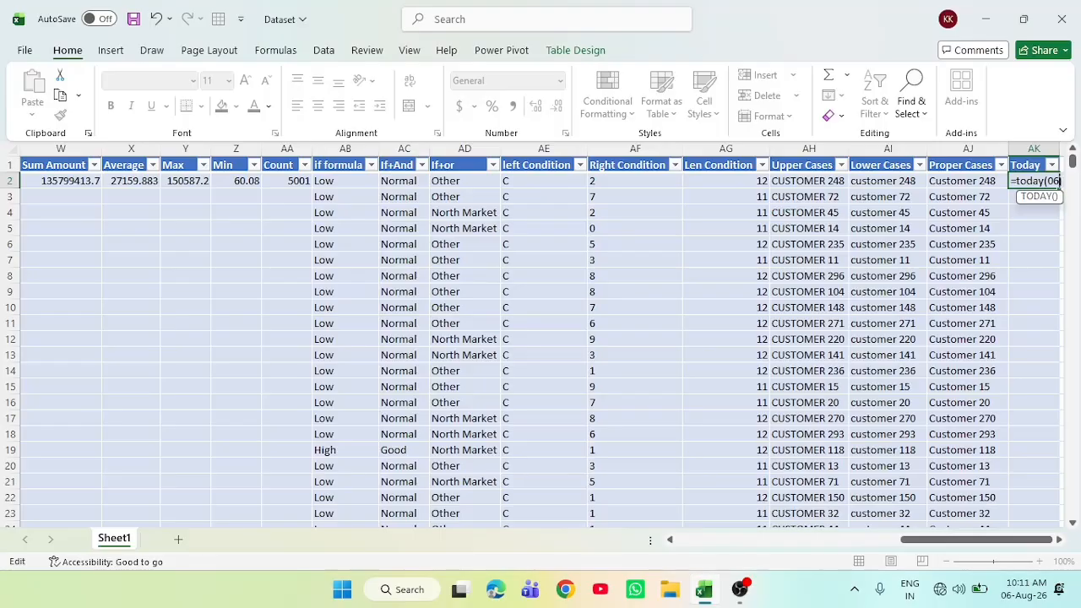
{"action": "type", "text": ","}
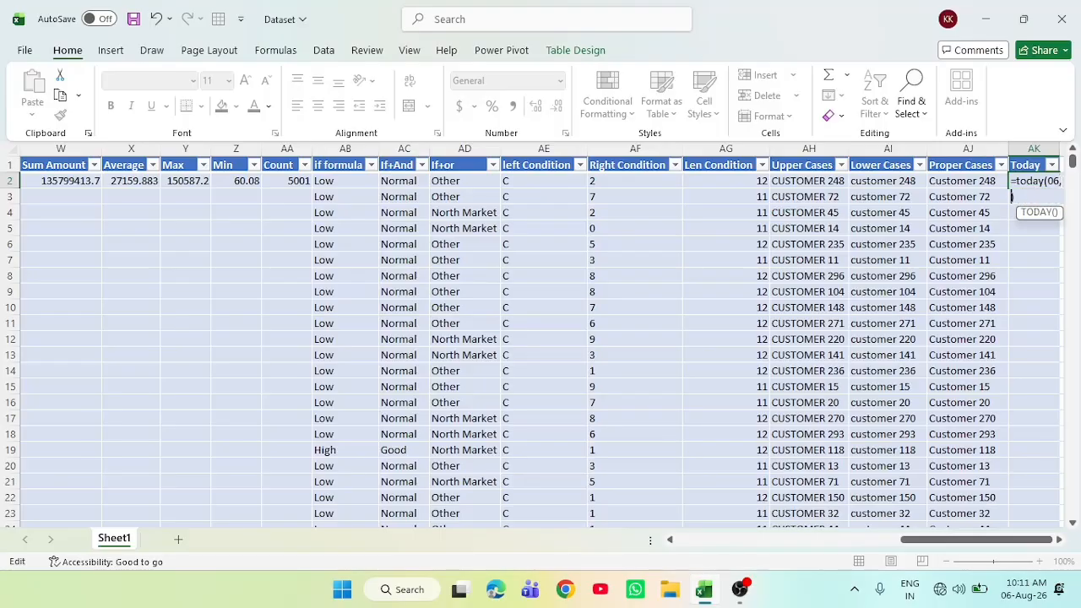
{"action": "key", "text": "BackSpace"}
{"action": "type", "text": "-08)"}
{"action": "key", "text": "BackSpace"}
{"action": "type", "text": "-2026)"}
{"action": "key", "text": "Return"}
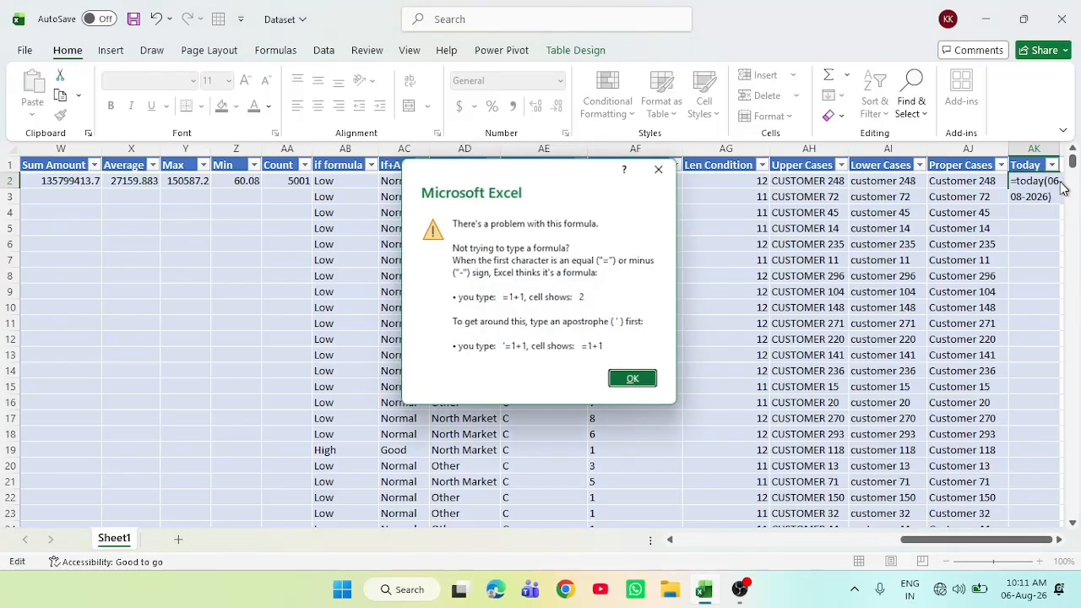
{"action": "left_click", "coordinate": [637, 383]}
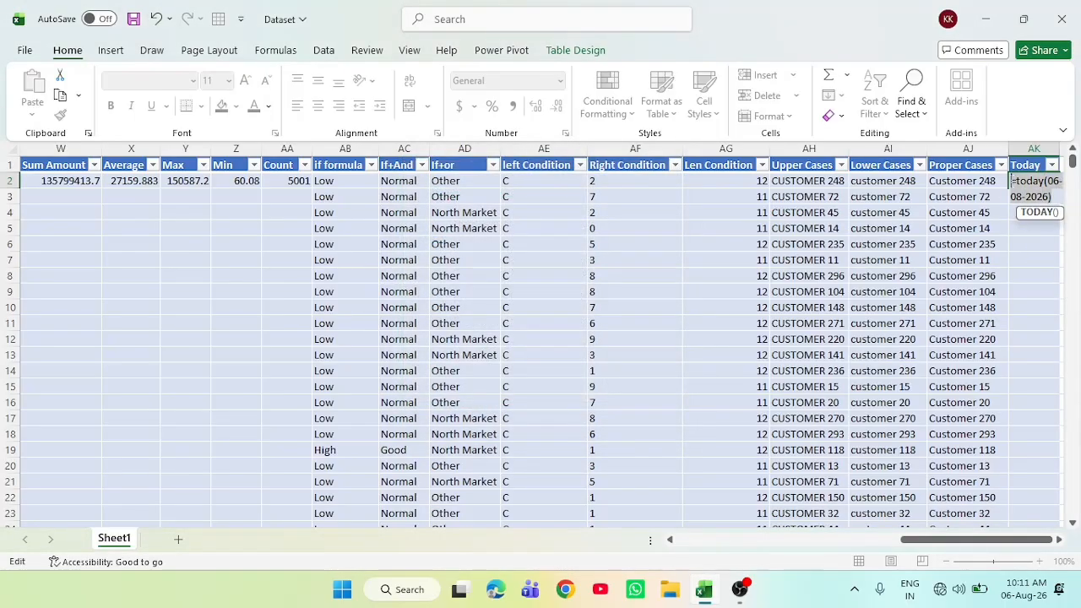
{"action": "key", "text": "Escape"}
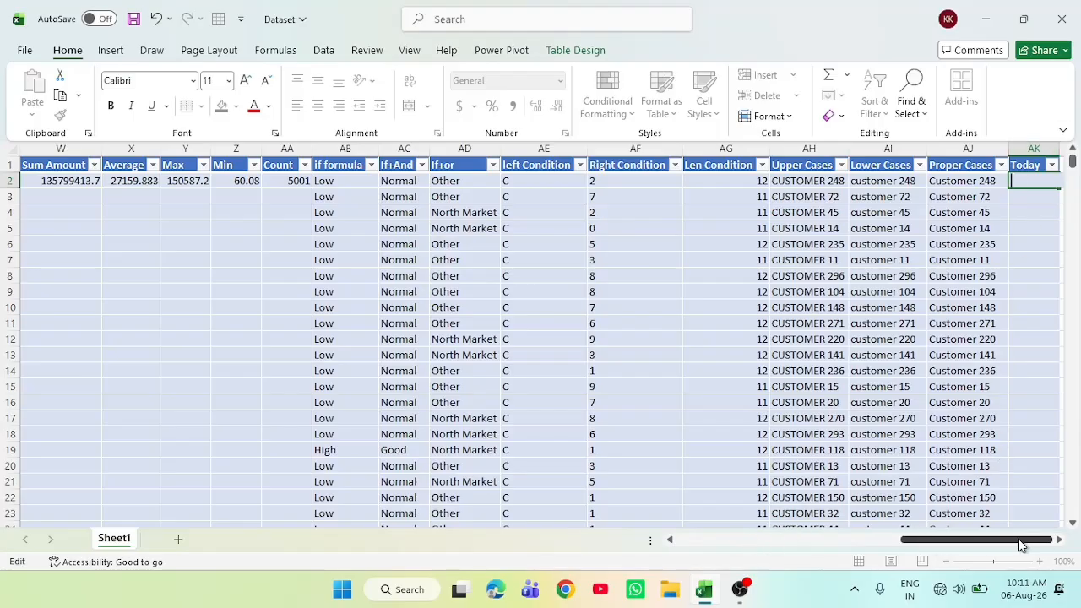
Add a "Year" header in AL1, directly after the Today column
{"action": "left_click", "coordinate": [1035, 167]}
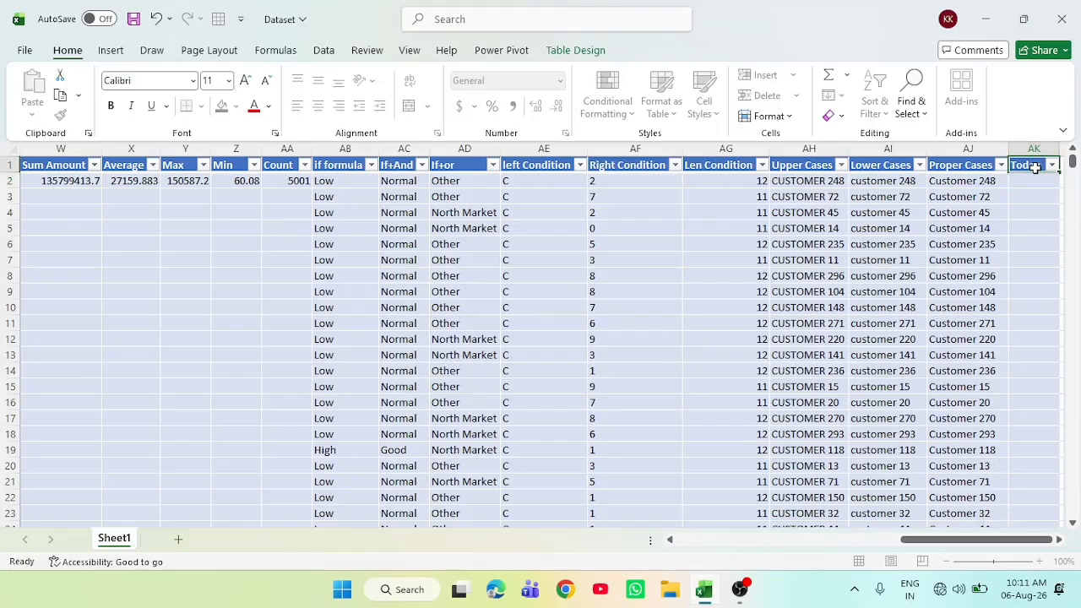
{"action": "key", "text": "Right"}
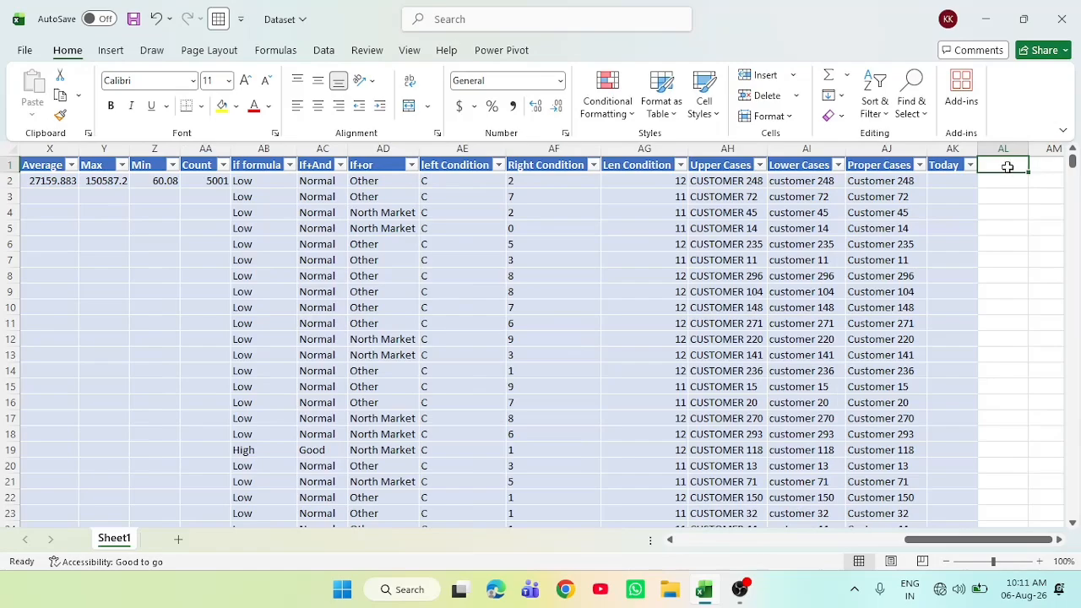
{"action": "double_click", "coordinate": [1008, 167]}
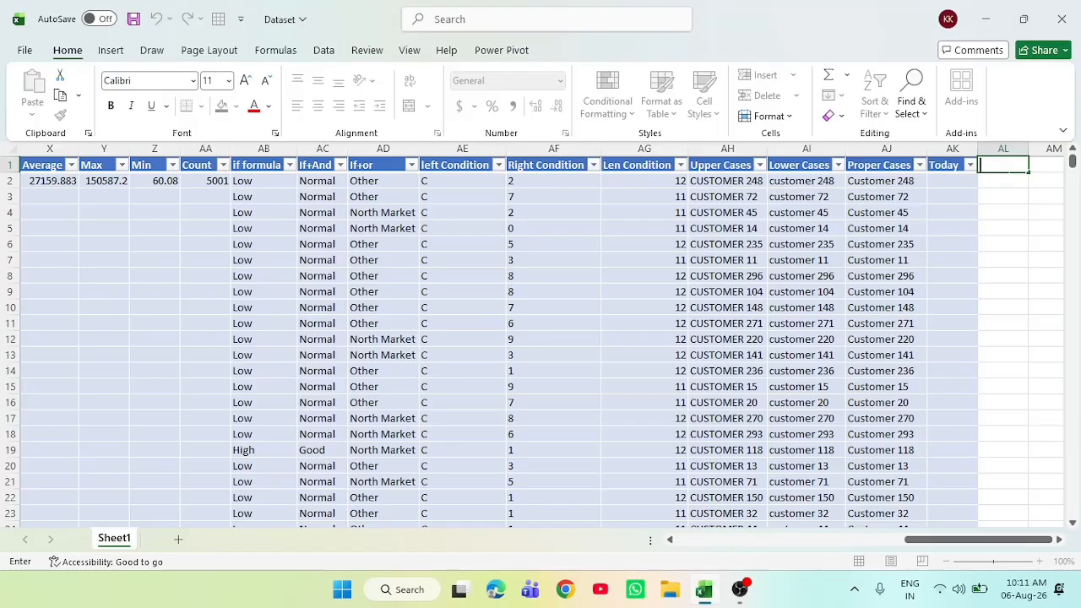
{"action": "type", "text": "Year"}
{"action": "key", "text": "Return"}
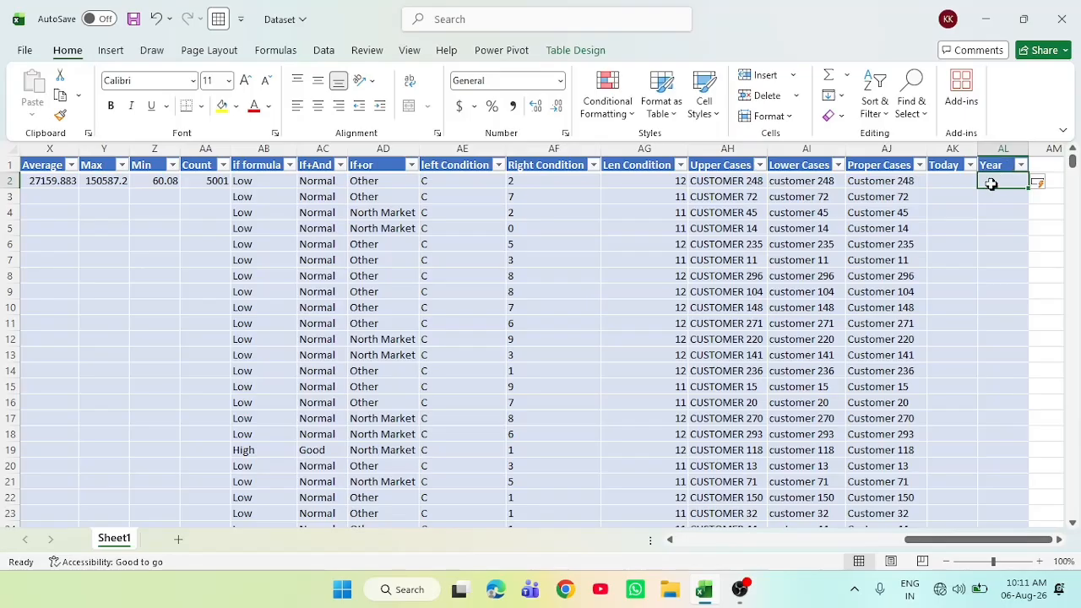
Enter a YEAR formula in AL2 on the row's Order Date and fill it down the entire Year column
{"action": "type", "text": "="}
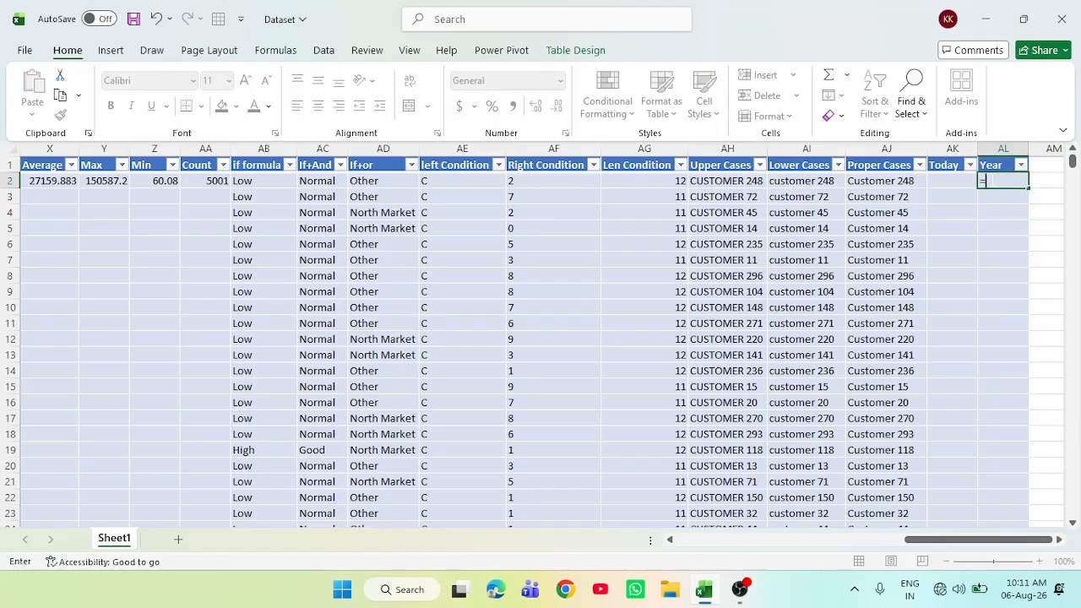
{"action": "type", "text": "y"}
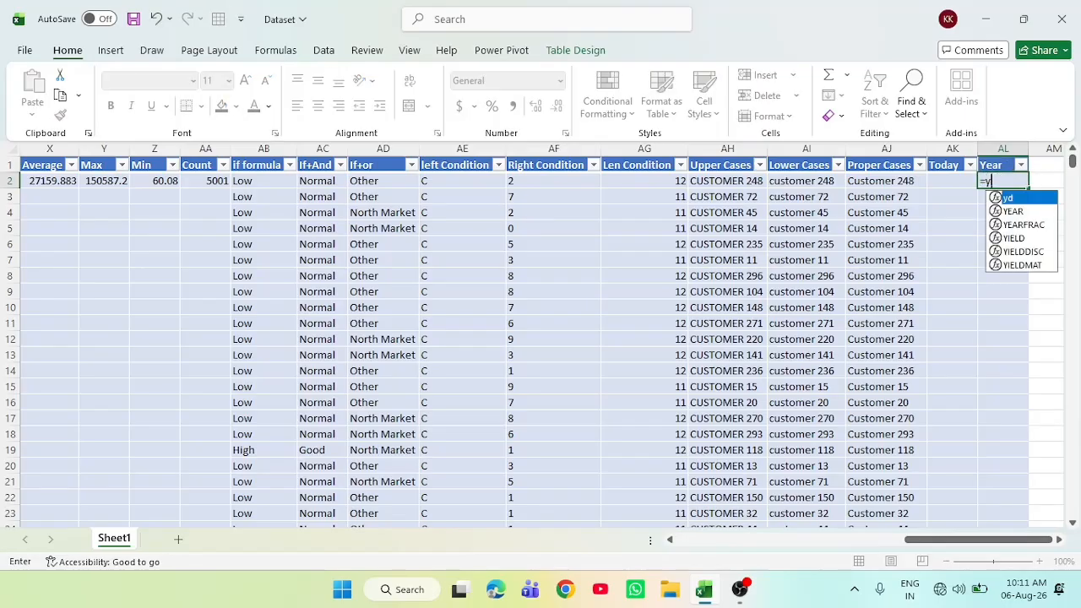
{"action": "type", "text": "ear("}
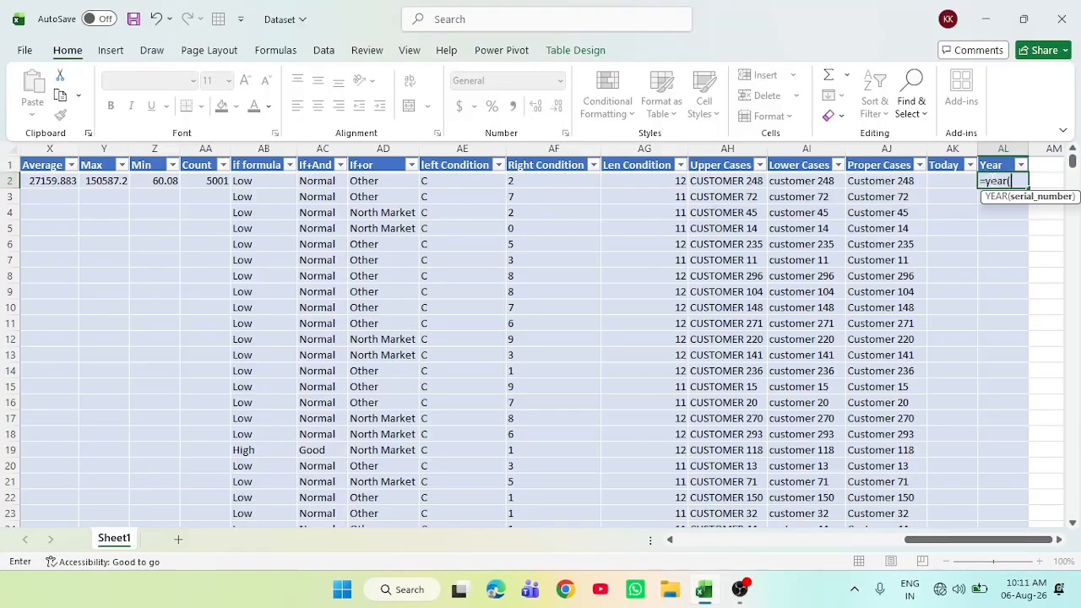
{"action": "left_click_drag", "start_coordinate": [960, 545], "coordinate": [743, 545]}
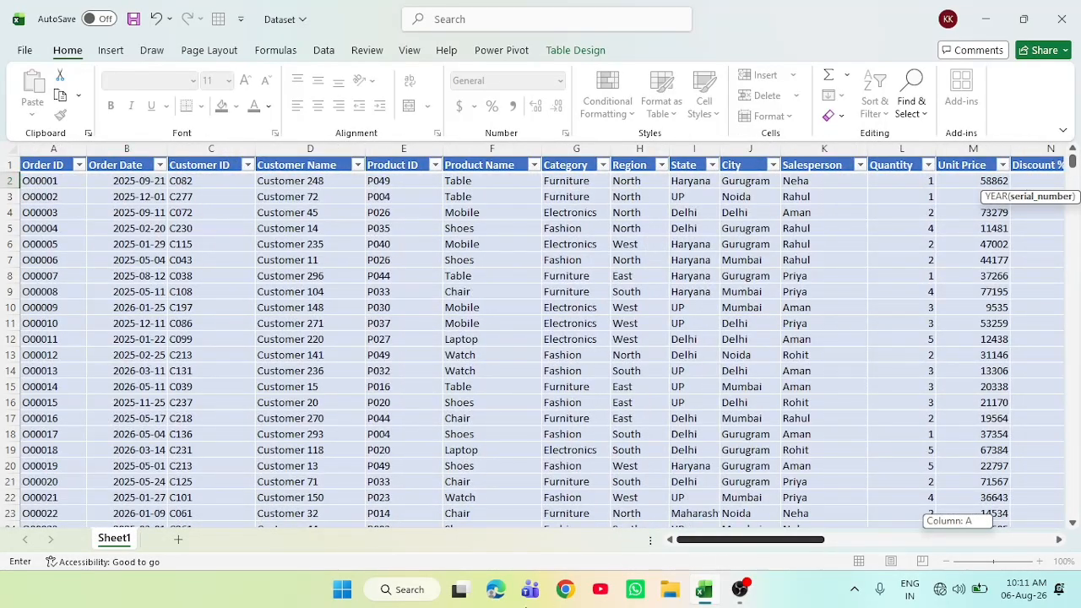
{"action": "left_click_drag", "start_coordinate": [528, 605], "coordinate": [756, 603]}
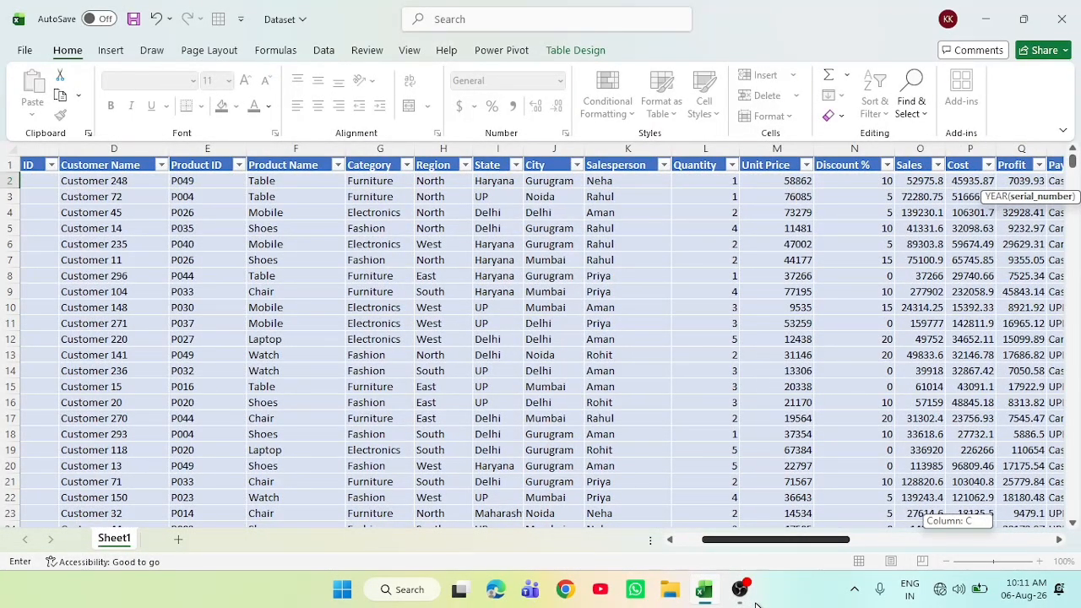
{"action": "left_click_drag", "start_coordinate": [757, 603], "coordinate": [729, 603]}
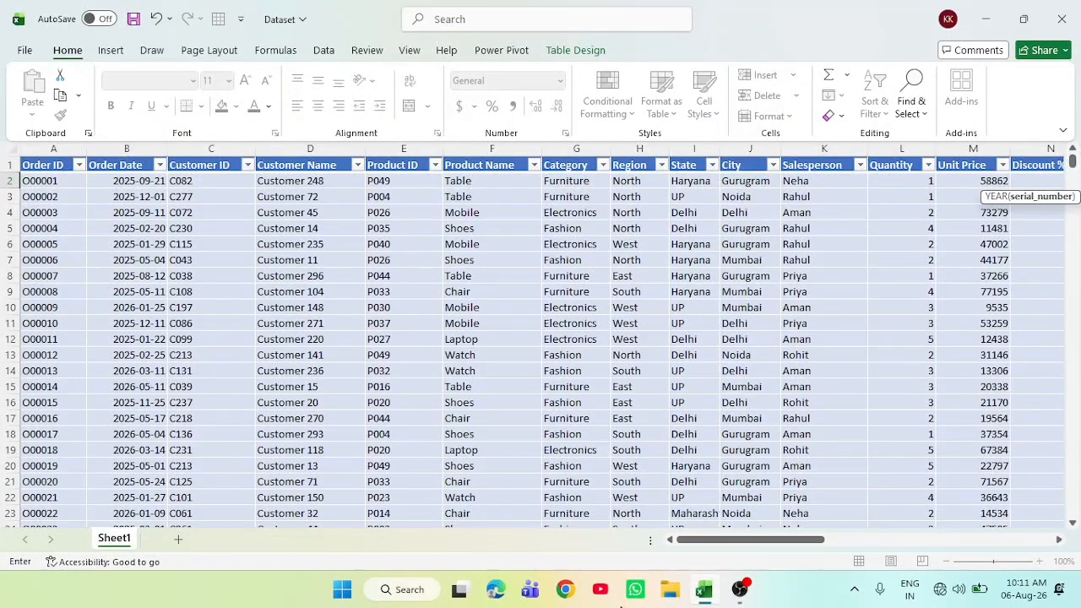
{"action": "left_click", "coordinate": [126, 185]}
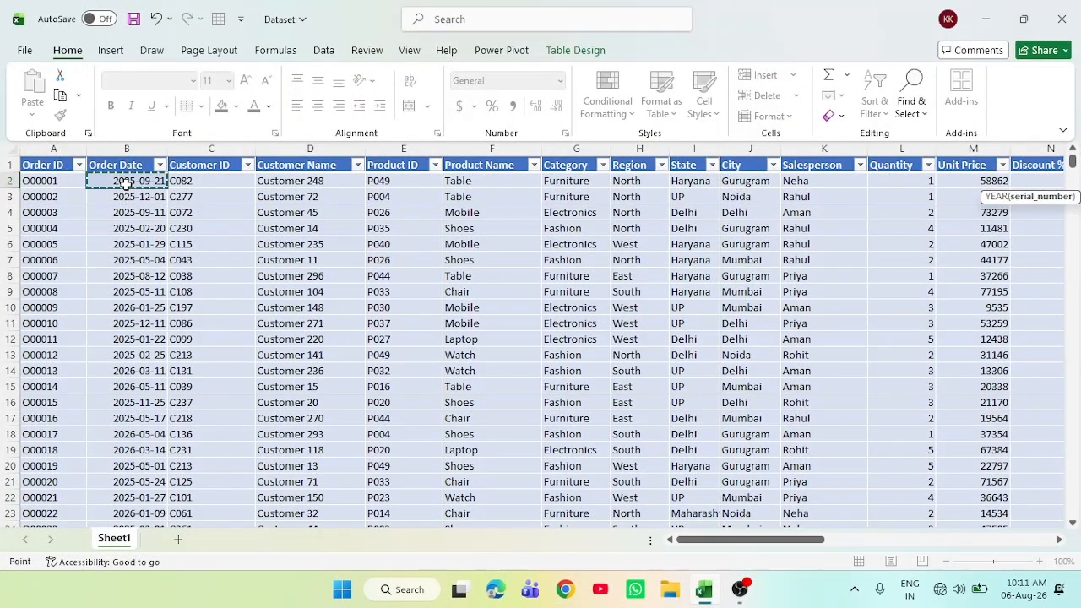
{"action": "left_click_drag", "start_coordinate": [673, 542], "coordinate": [964, 542]}
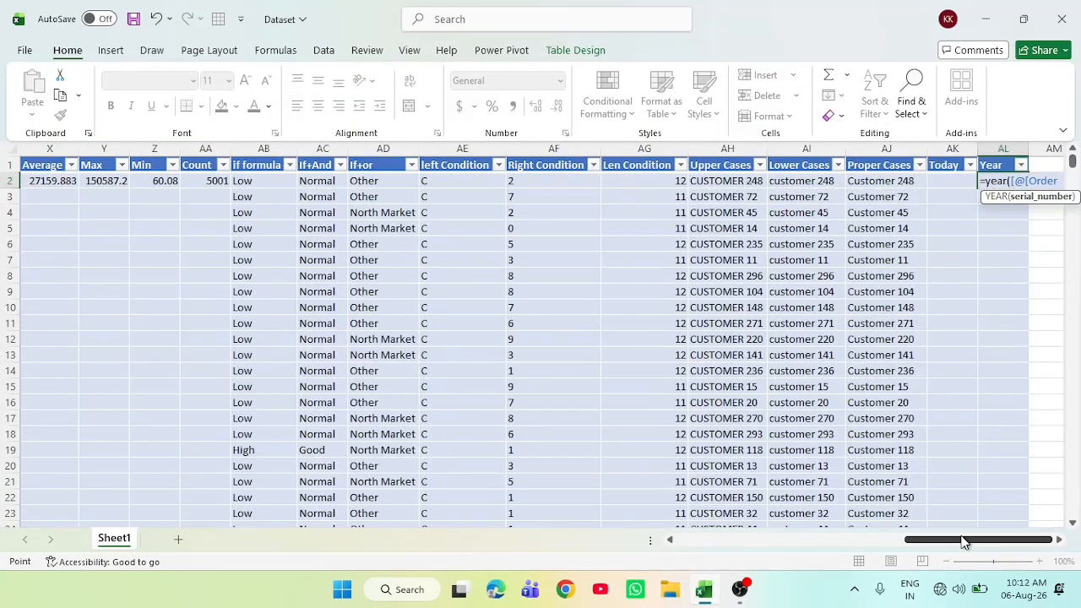
{"action": "key", "text": "Return"}
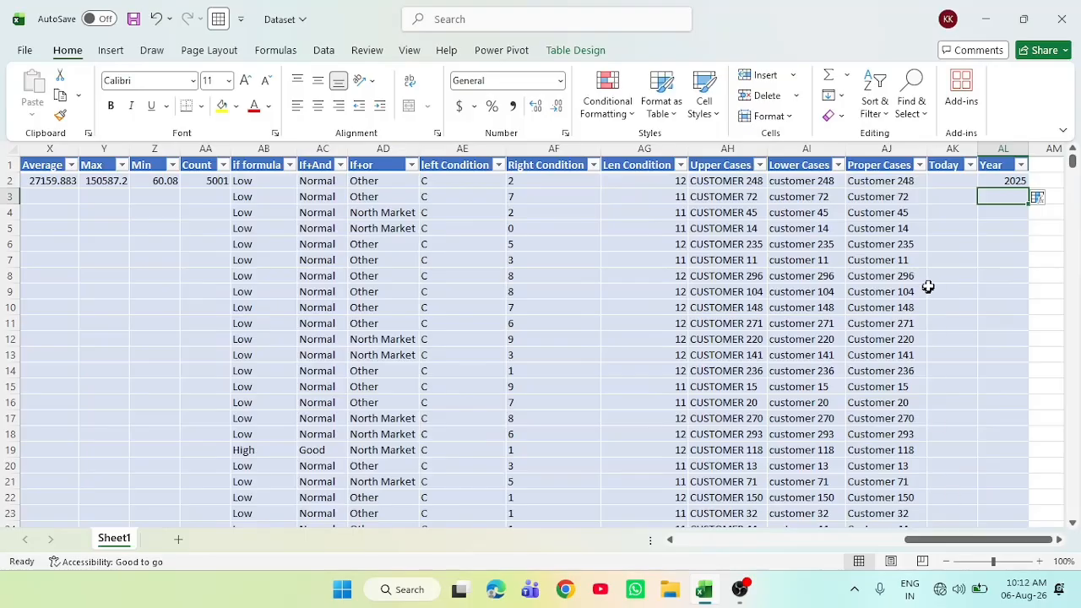
{"action": "left_click", "coordinate": [987, 180]}
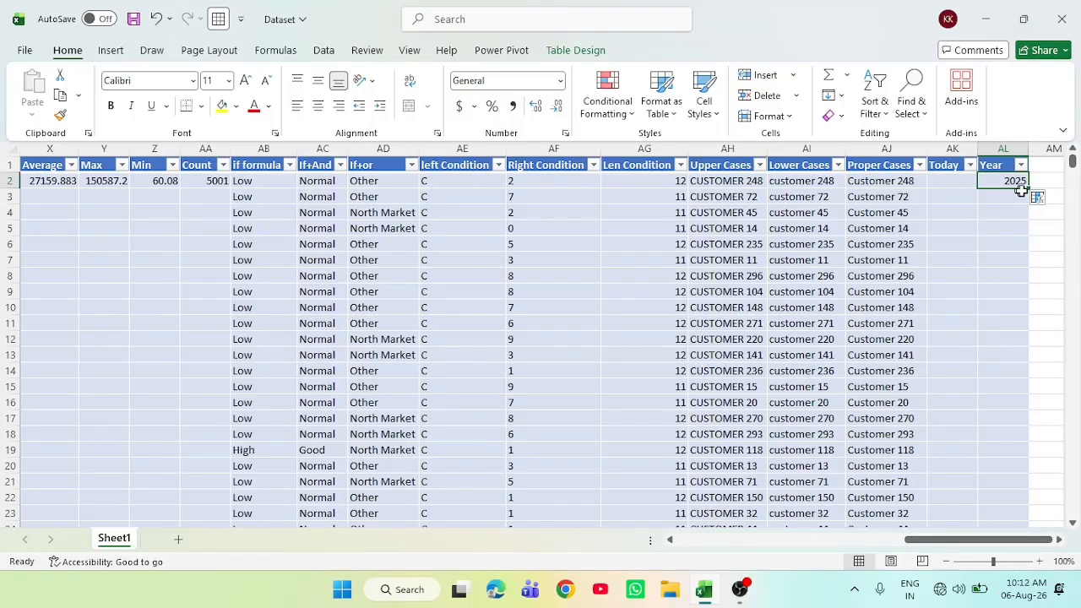
{"action": "double_click", "coordinate": [1029, 188]}
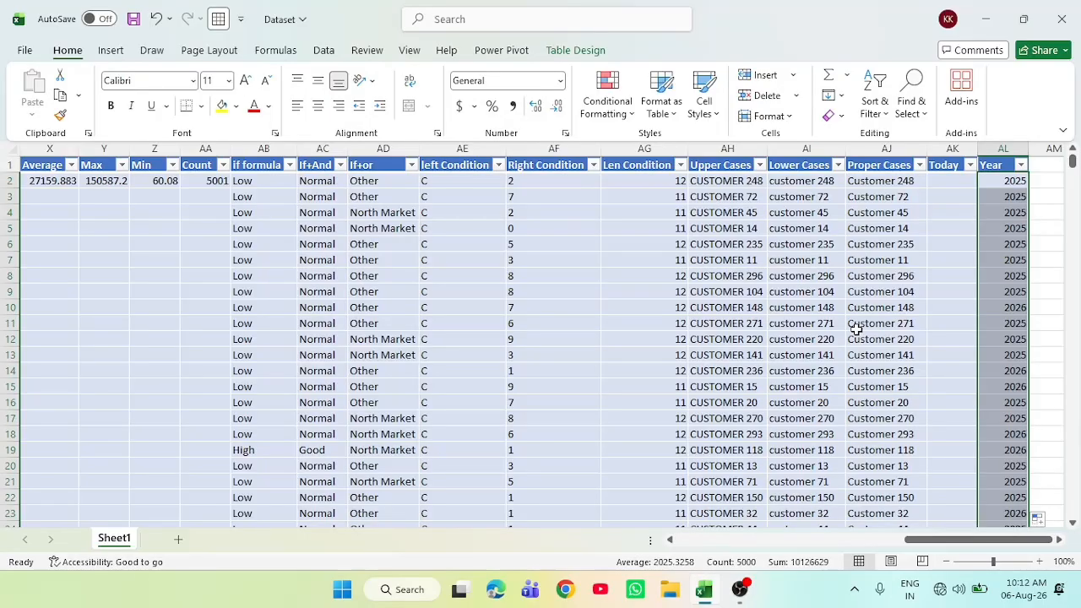
{"action": "left_click", "coordinate": [741, 592]}
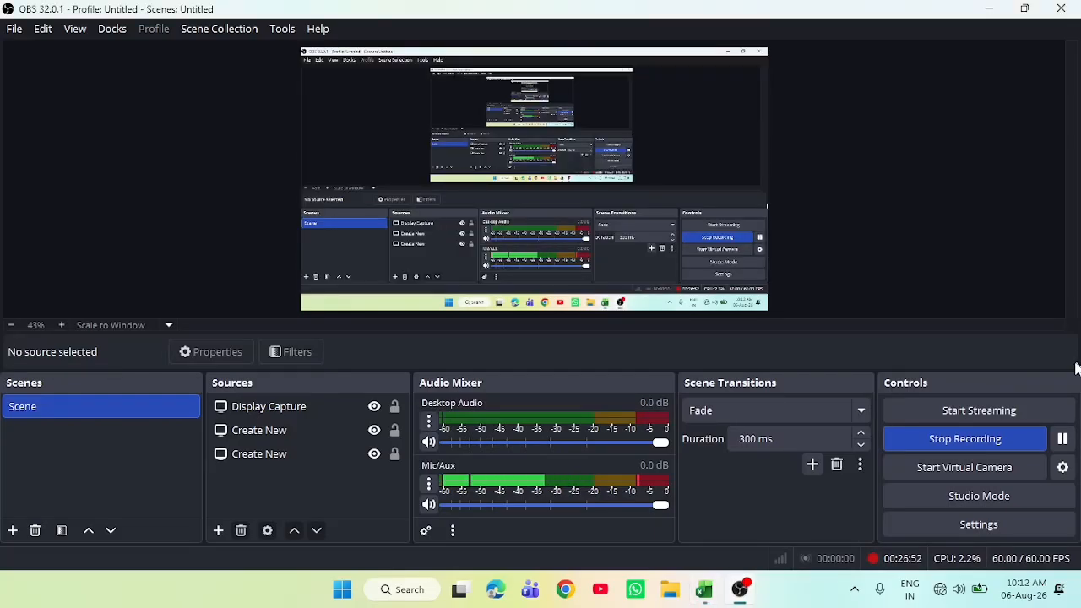